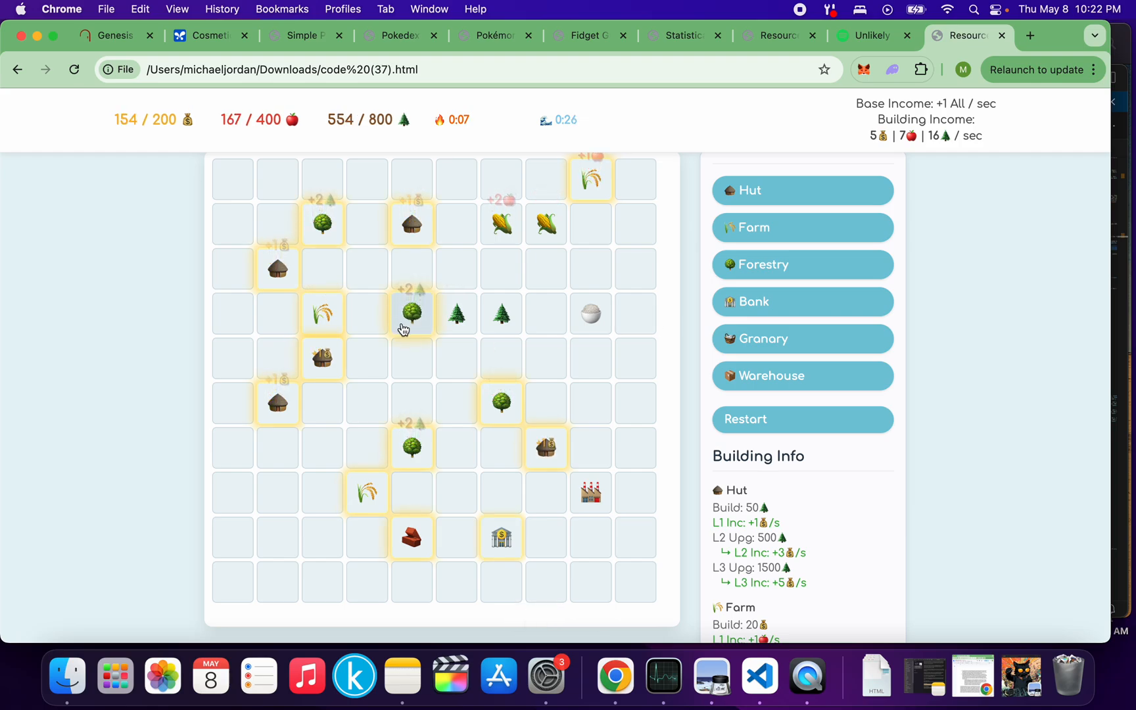
# - Upgrade the forestry, hut and bank to Level 2, place a new farm, and raise the warehouse to Level 3
pyautogui.click(411, 315)
pyautogui.click(321, 361)
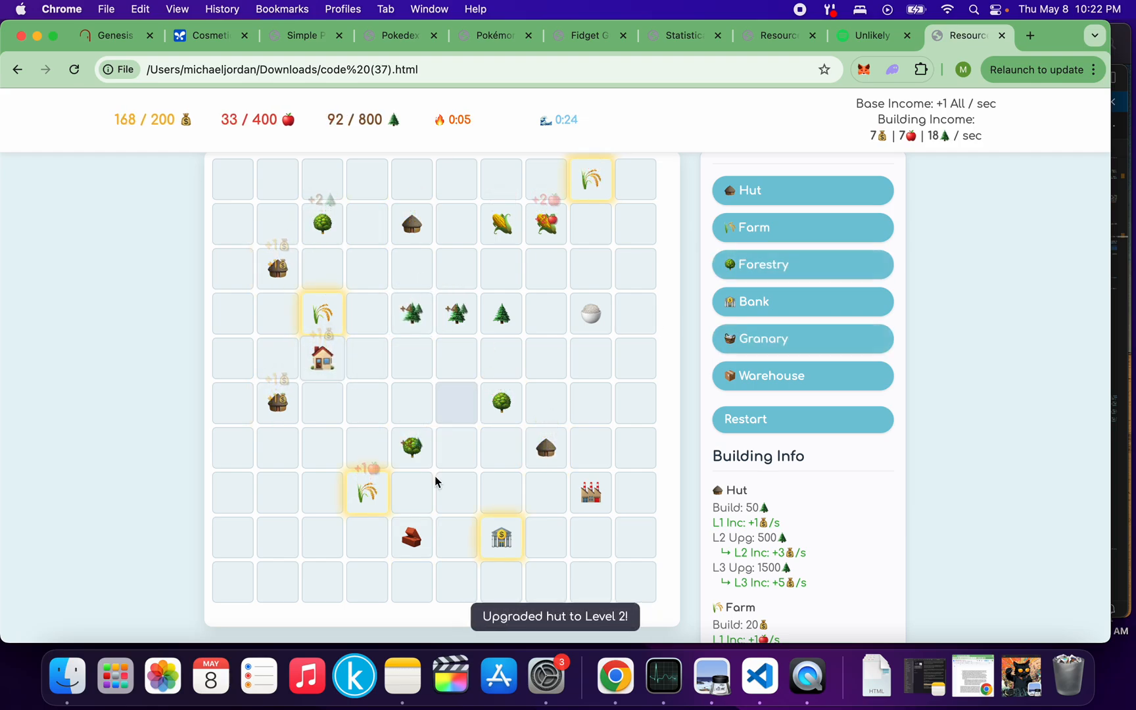
pyautogui.click(500, 537)
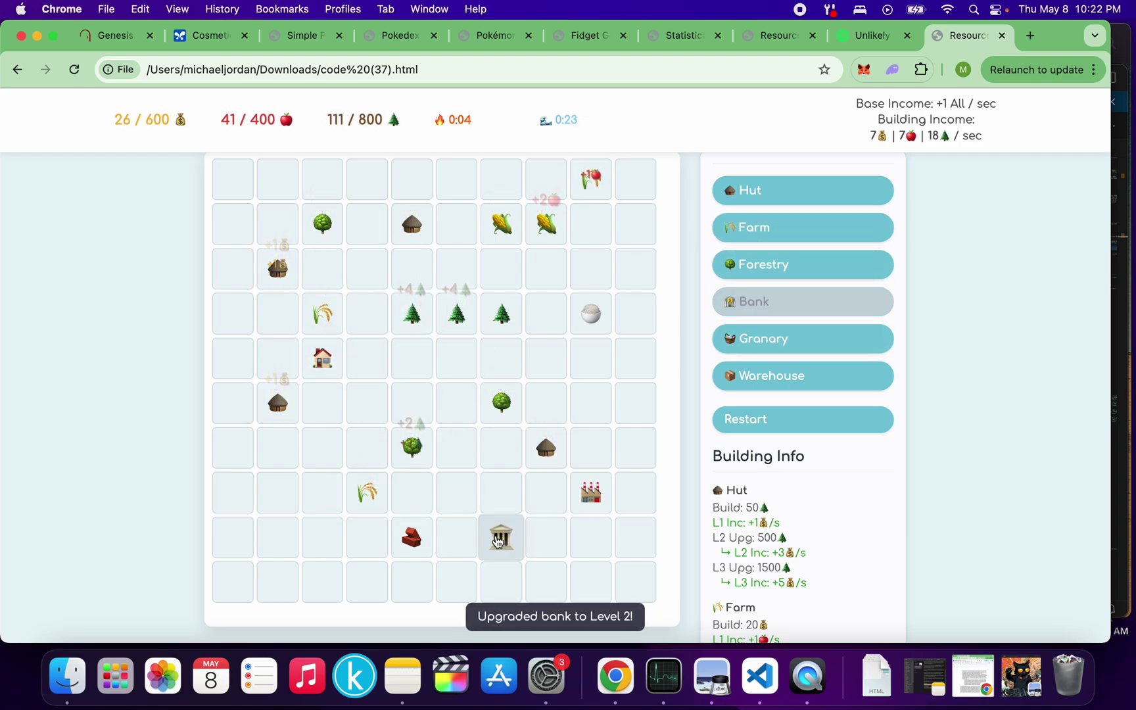
pyautogui.click(778, 233)
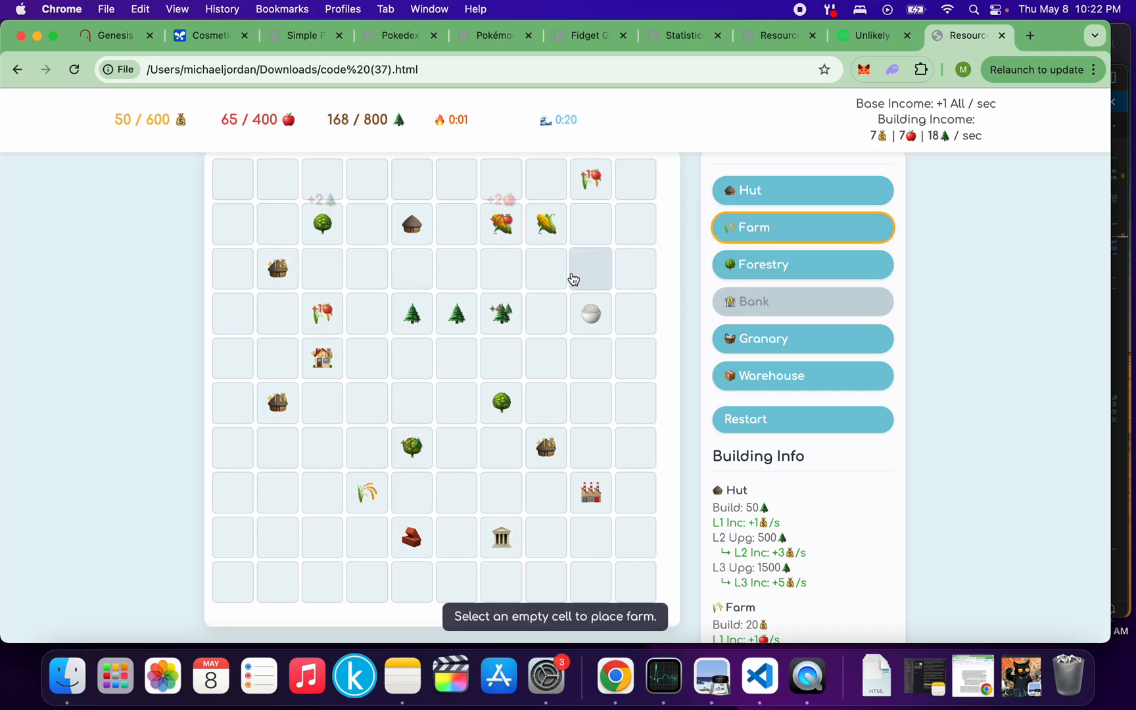
pyautogui.click(546, 269)
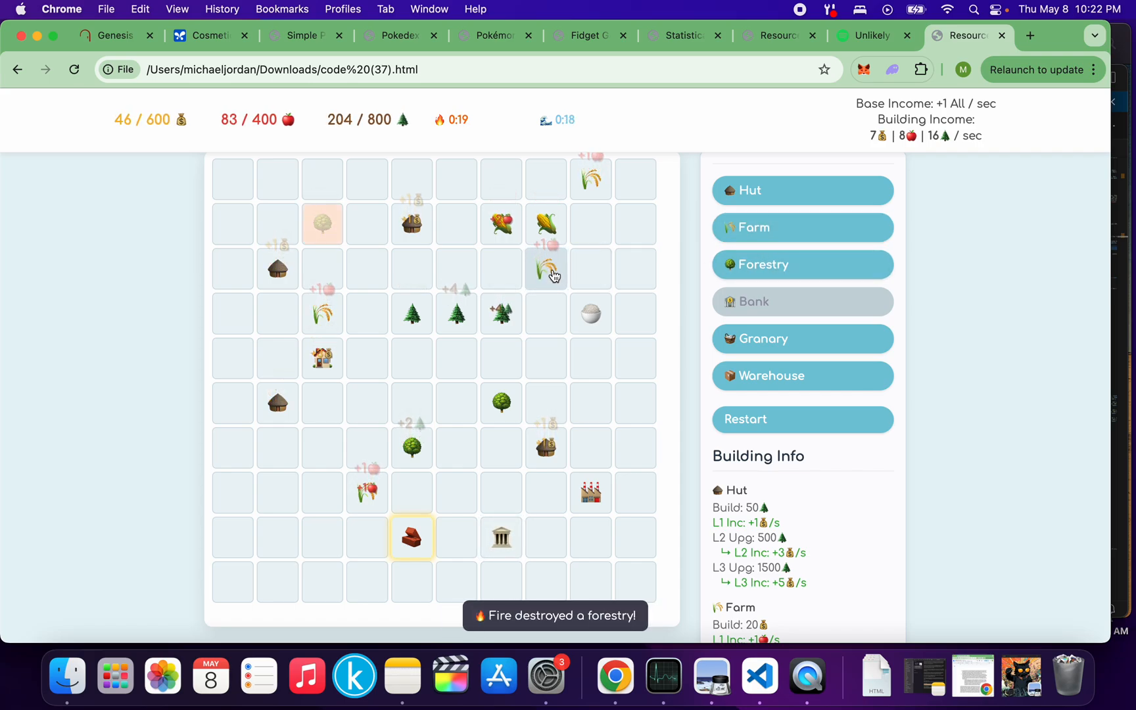
pyautogui.click(413, 555)
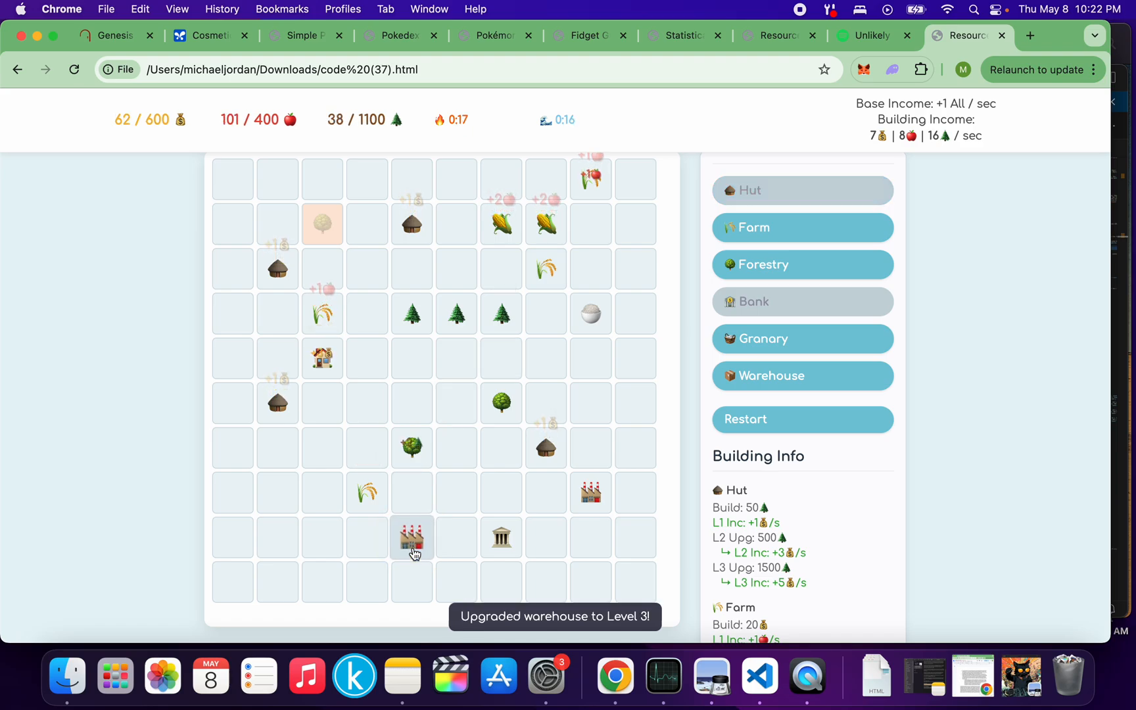
# - Place a farm in the lower-left cell and a hut in an empty upper cell
pyautogui.click(778, 228)
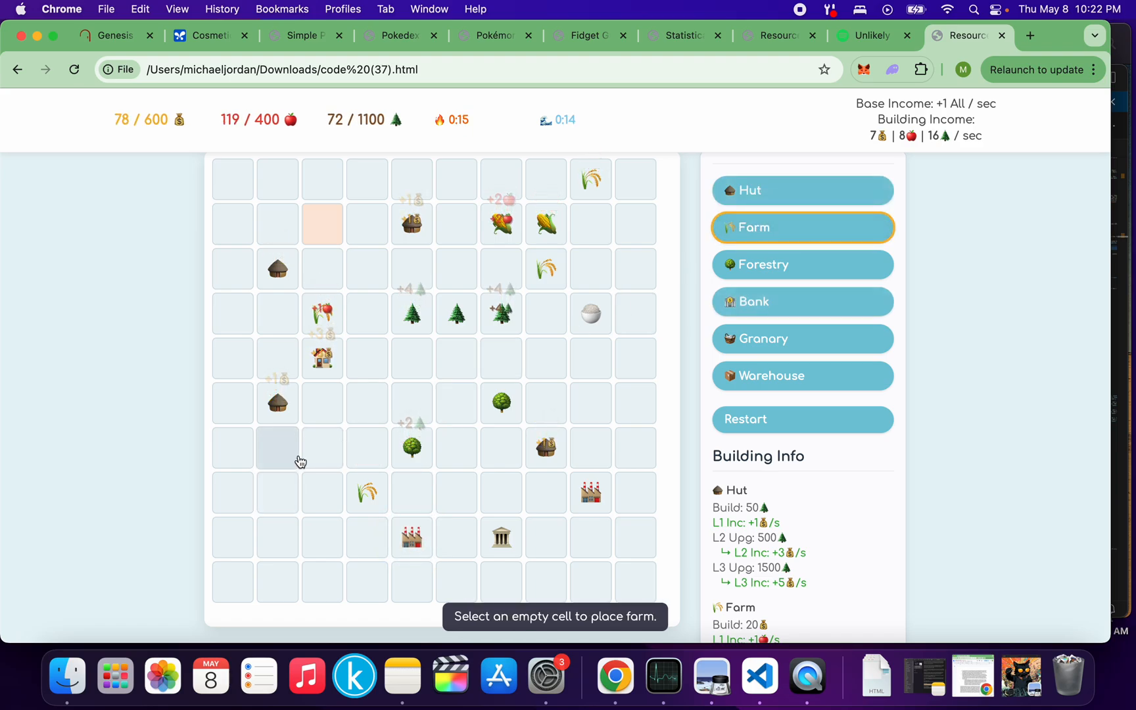
pyautogui.click(322, 447)
pyautogui.click(730, 192)
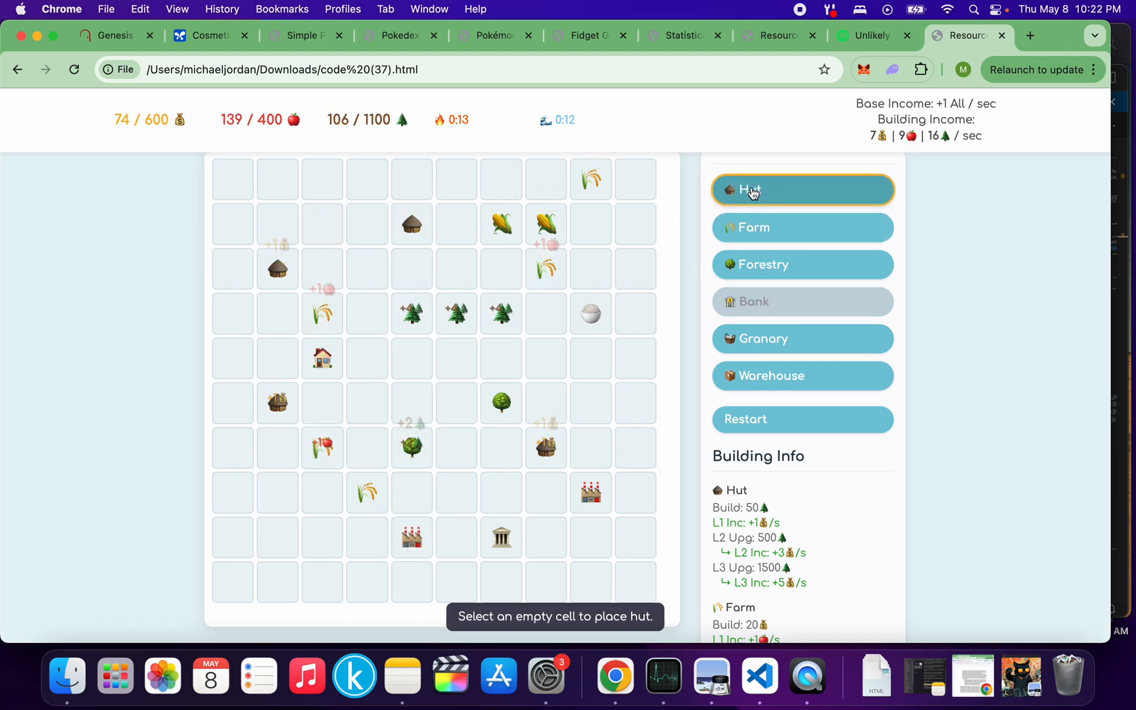
pyautogui.click(367, 225)
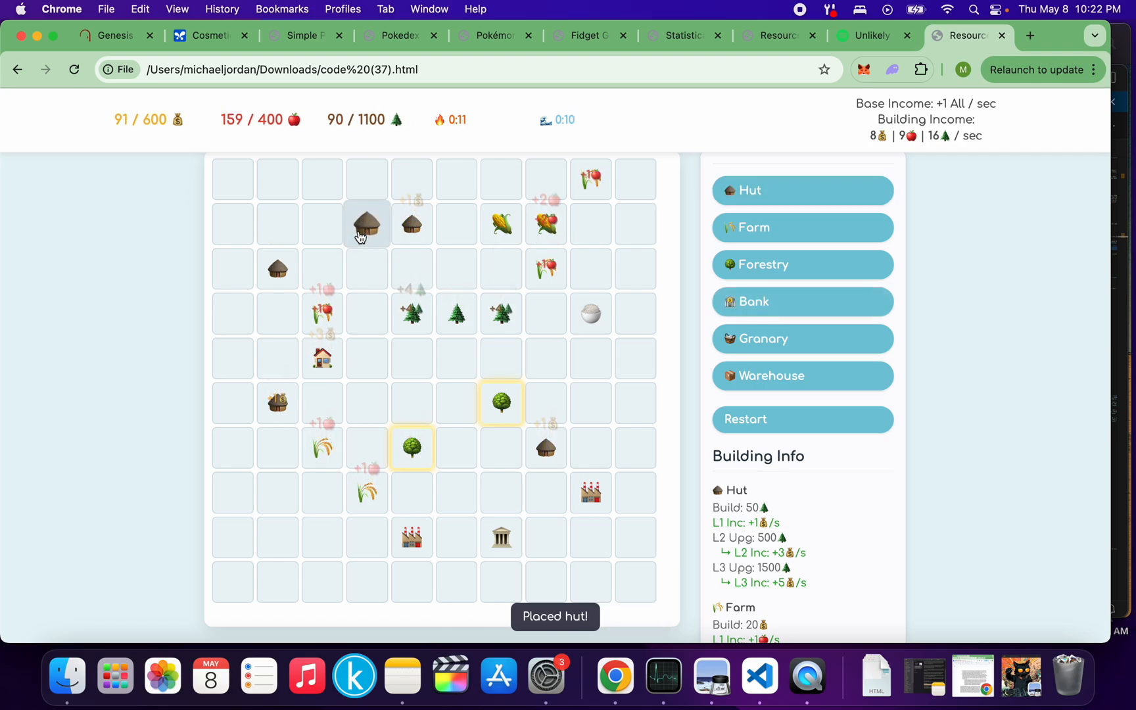
# - Upgrade the farm to Level 3 and a forestry to Level 2, then place a hut in the center cell
pyautogui.click(545, 271)
pyautogui.click(500, 402)
pyautogui.click(411, 448)
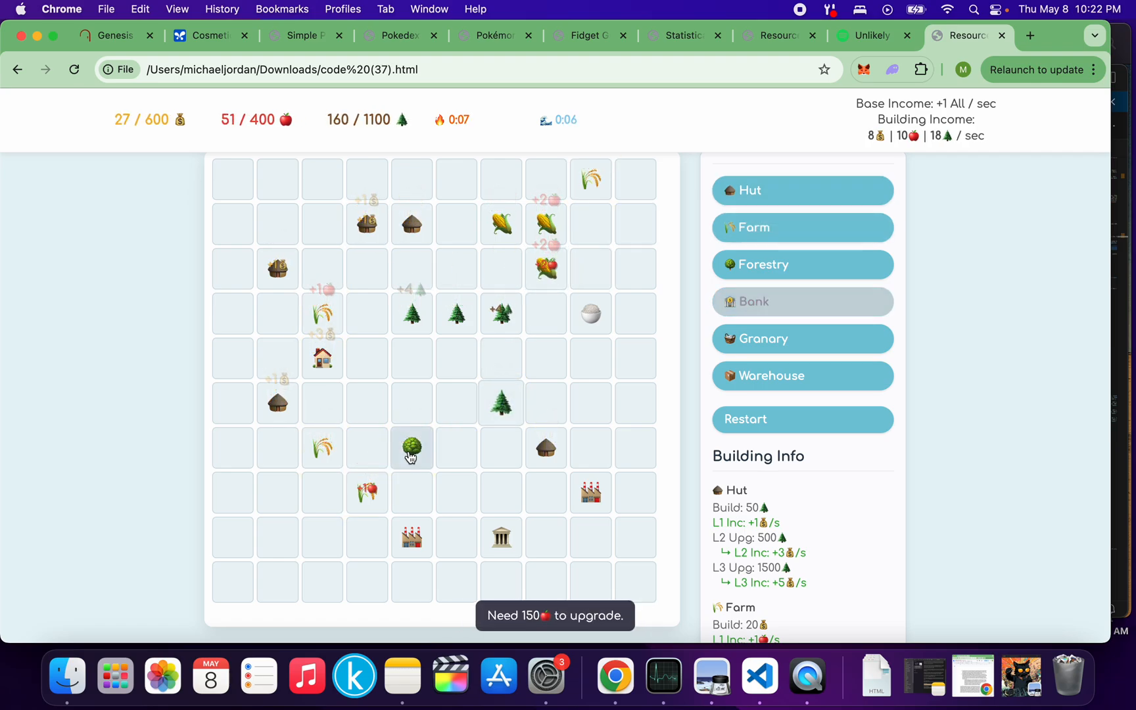
pyautogui.click(750, 190)
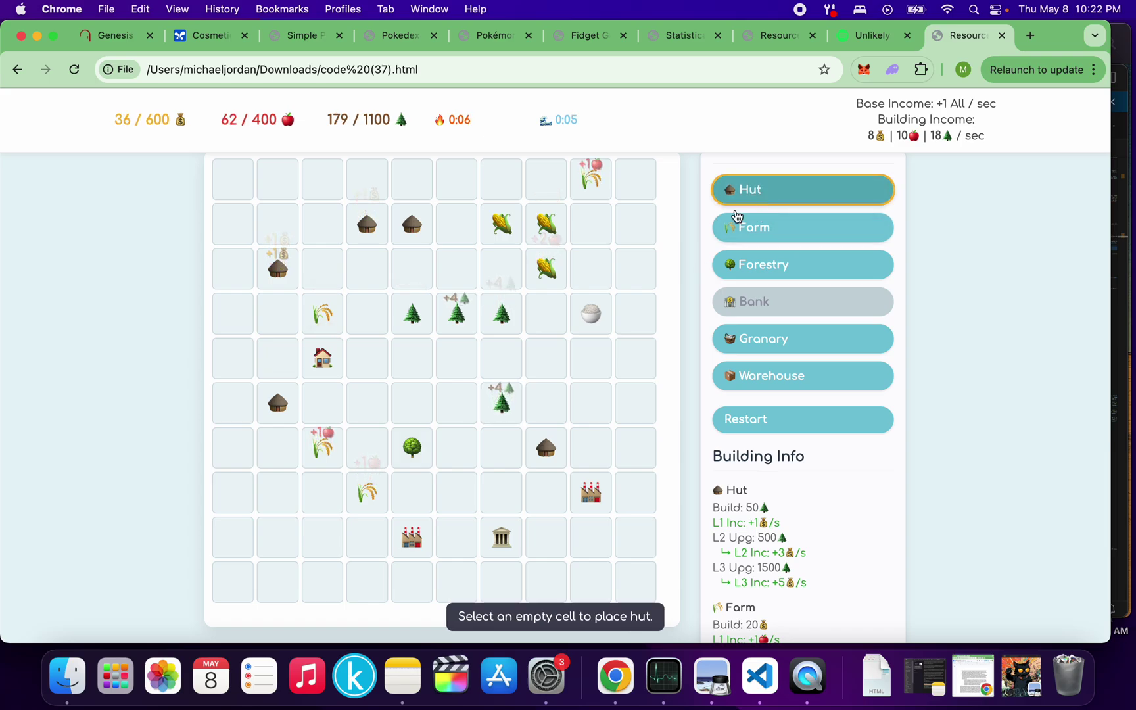
pyautogui.click(456, 359)
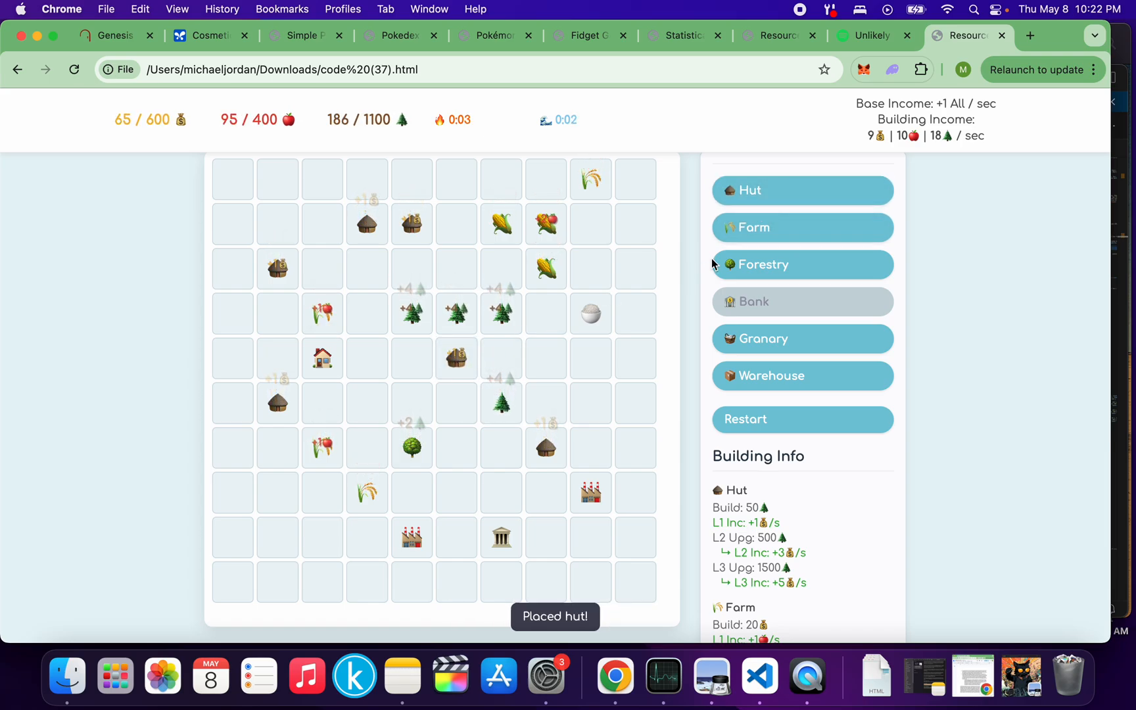
pyautogui.click(802, 263)
# - Plant forestries bottom-left and top-right, and upgrade the top farm and a forestry to Level 2
pyautogui.click(276, 559)
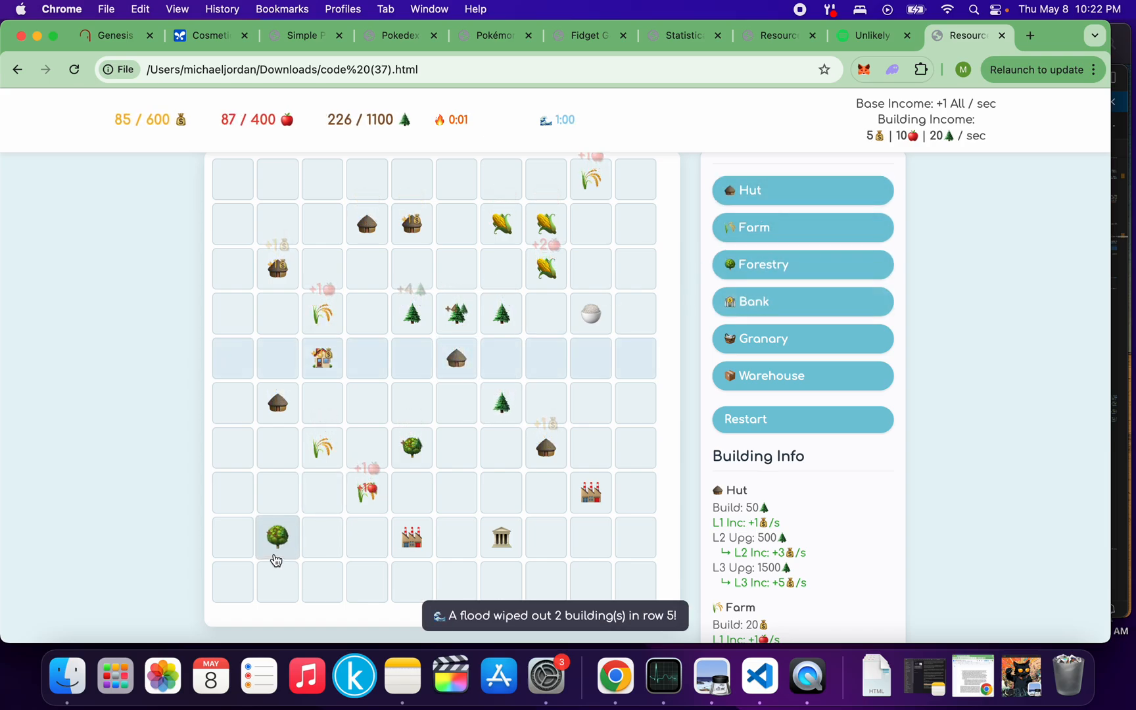
pyautogui.click(772, 264)
pyautogui.click(592, 221)
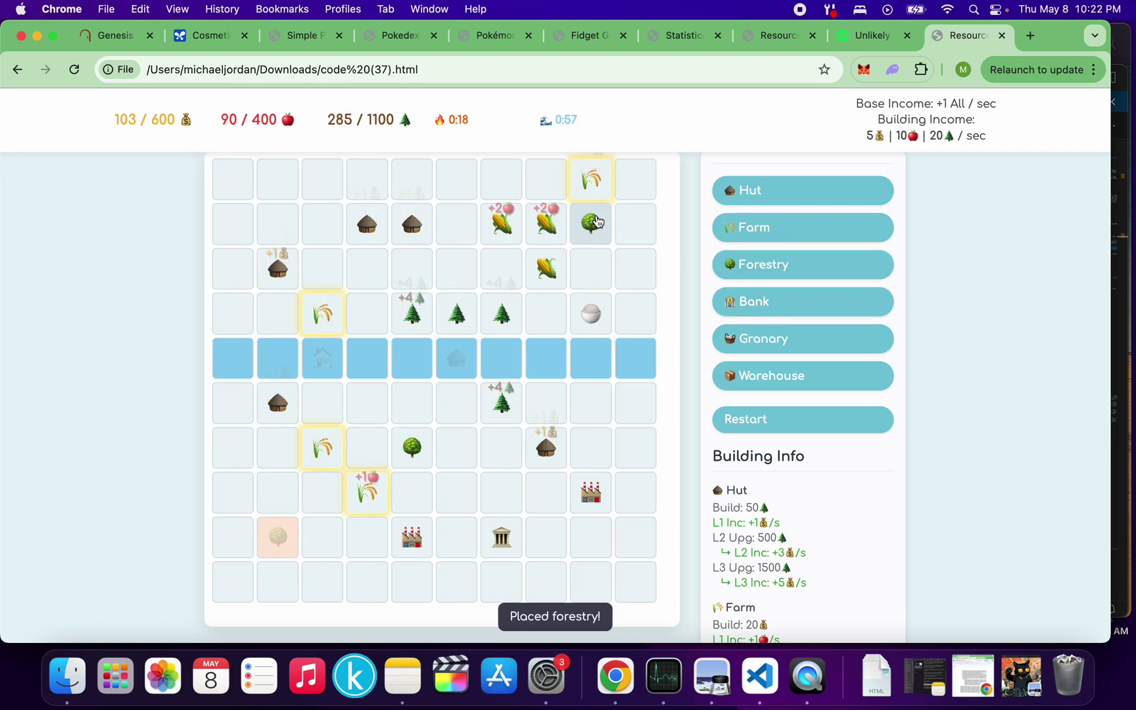
pyautogui.click(591, 180)
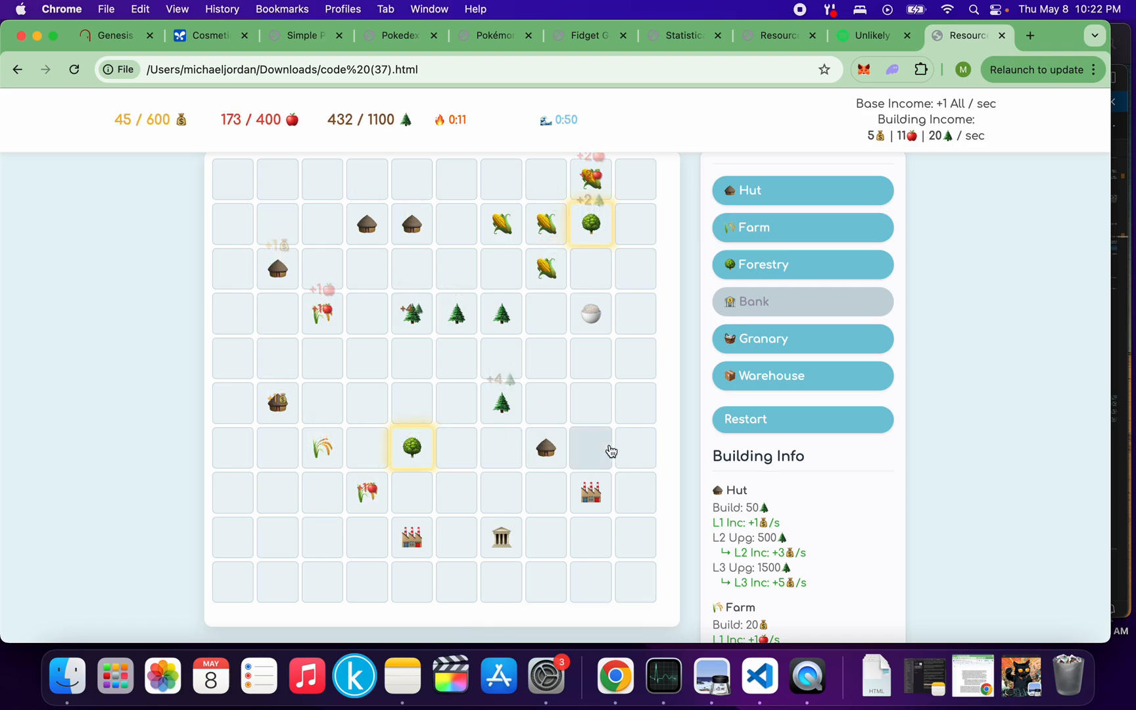
pyautogui.click(411, 448)
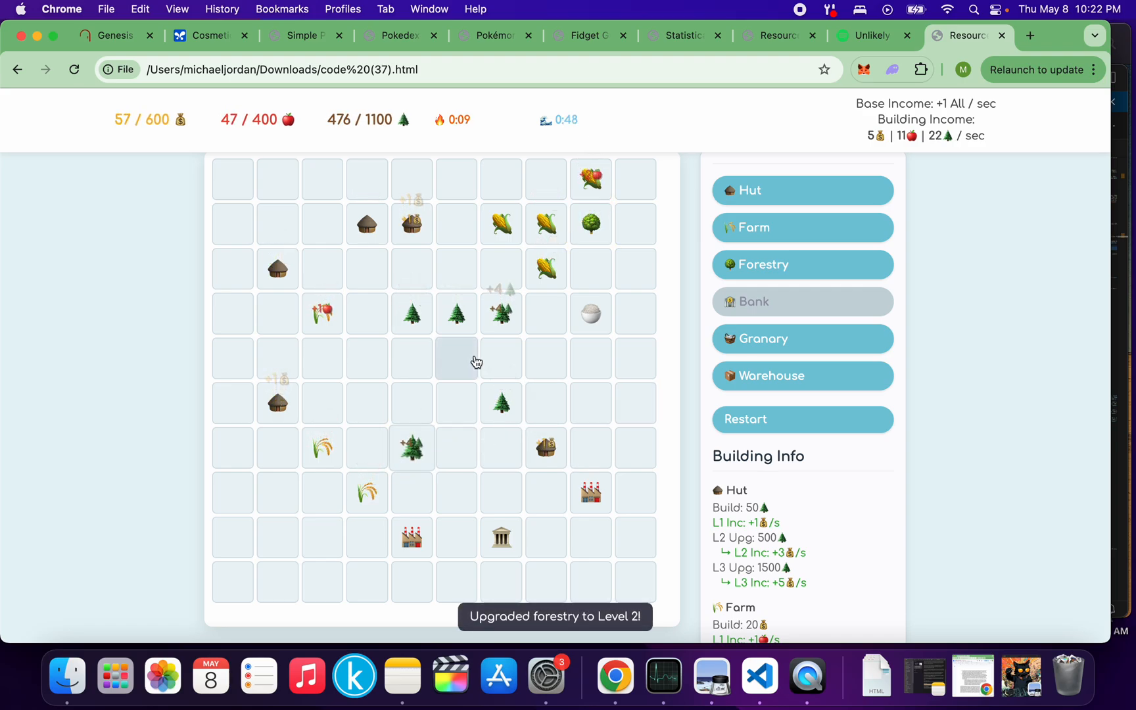
# - Place a hut and a farm in empty cells and upgrade the second-row hut to Level 2
pyautogui.click(754, 190)
pyautogui.click(311, 395)
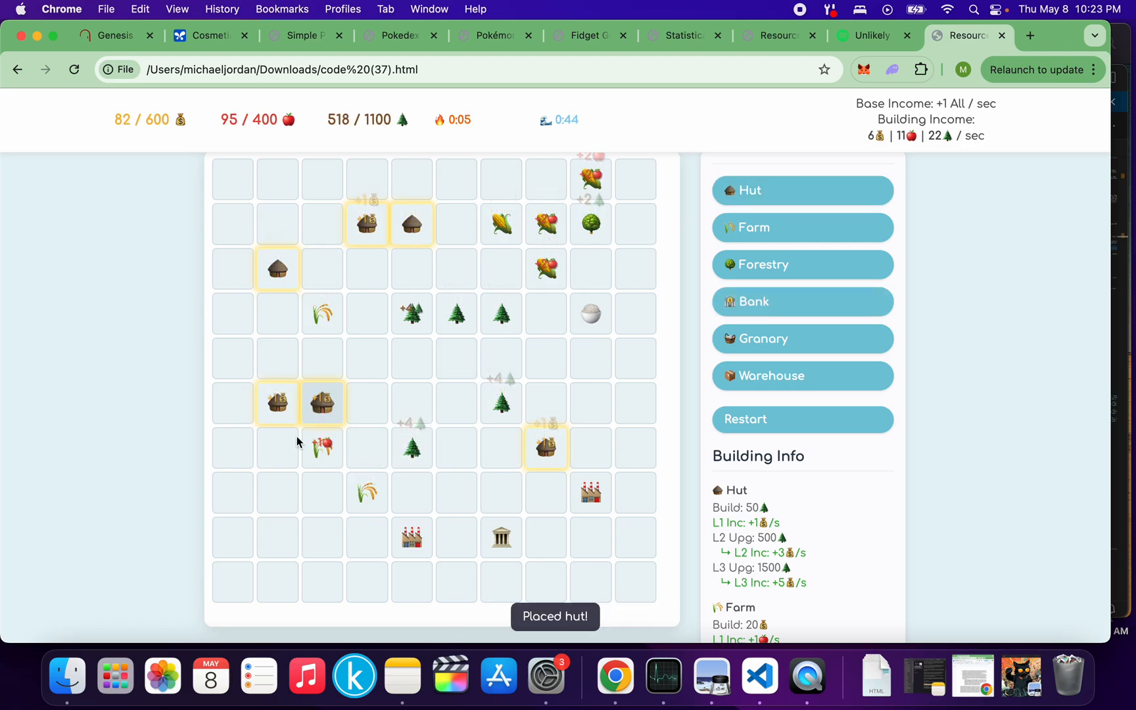
pyautogui.click(367, 224)
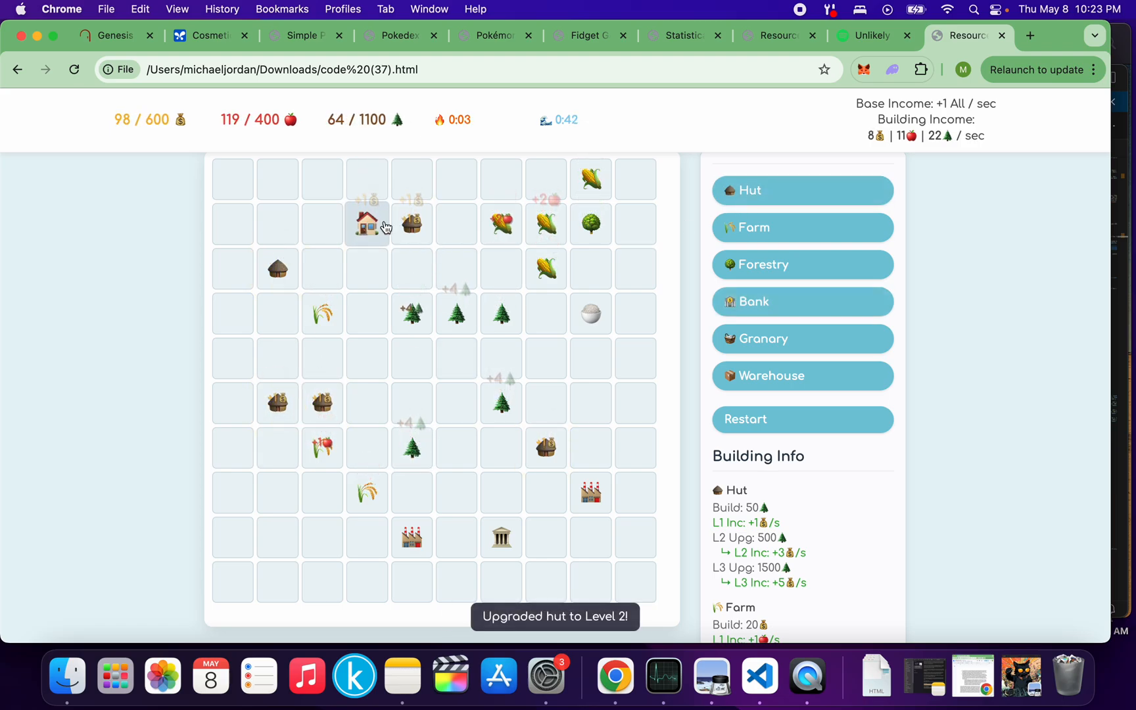
pyautogui.click(410, 223)
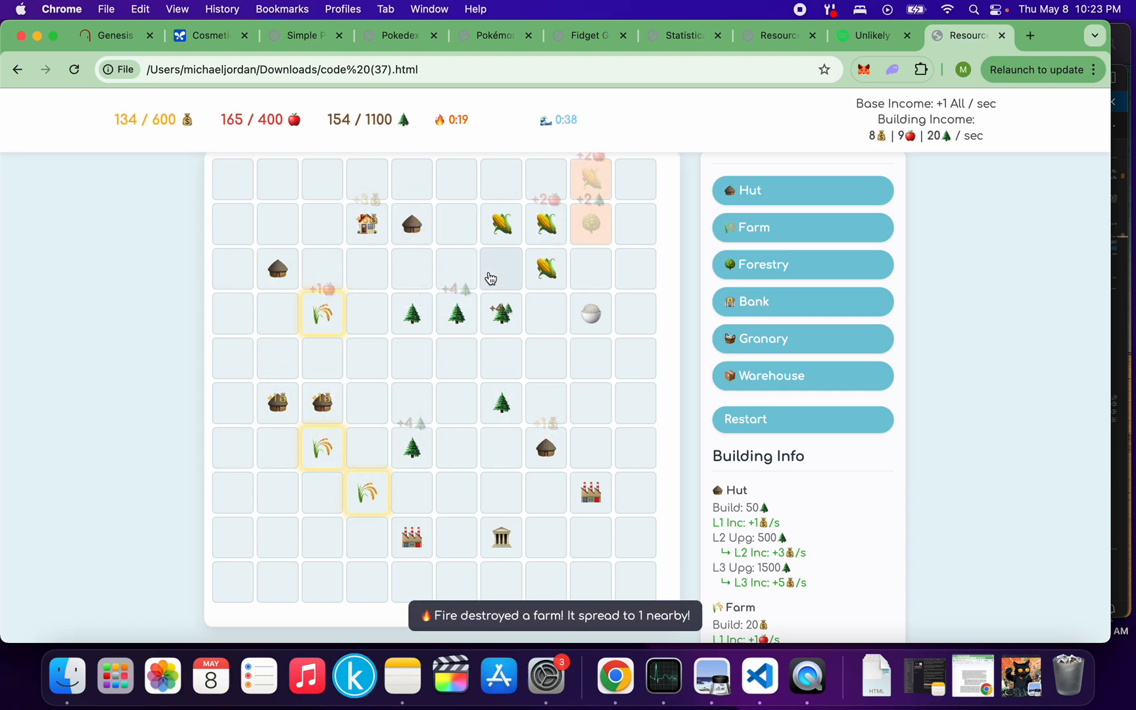
pyautogui.click(763, 229)
pyautogui.click(456, 268)
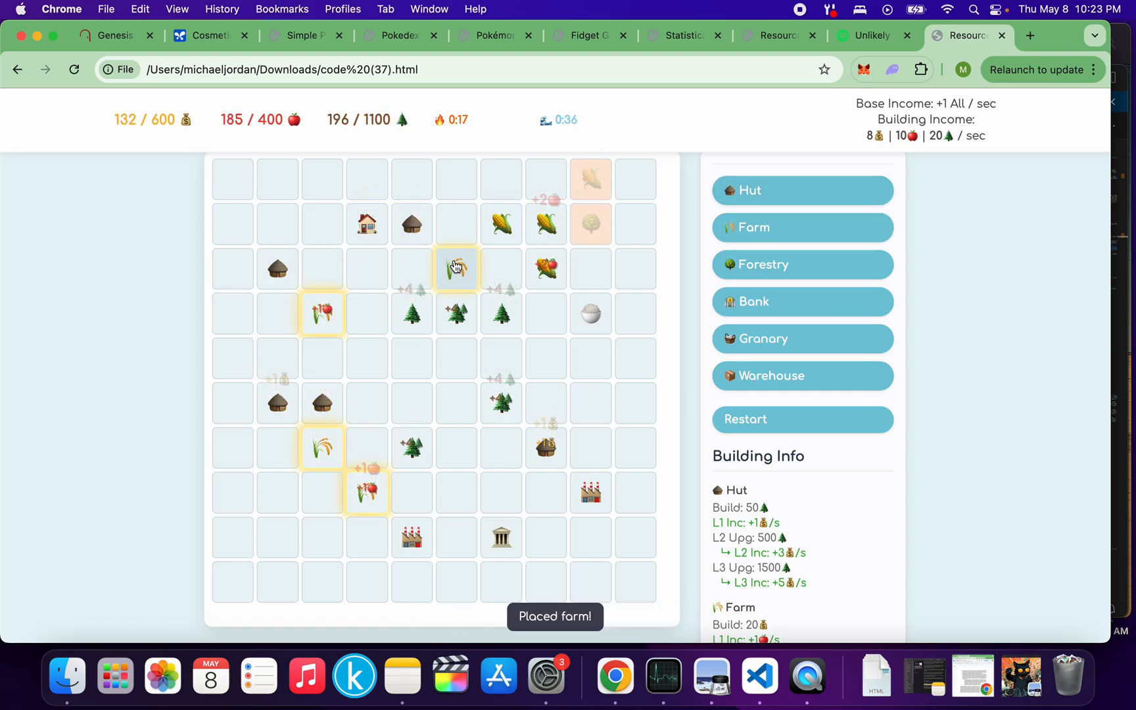
pyautogui.click(502, 316)
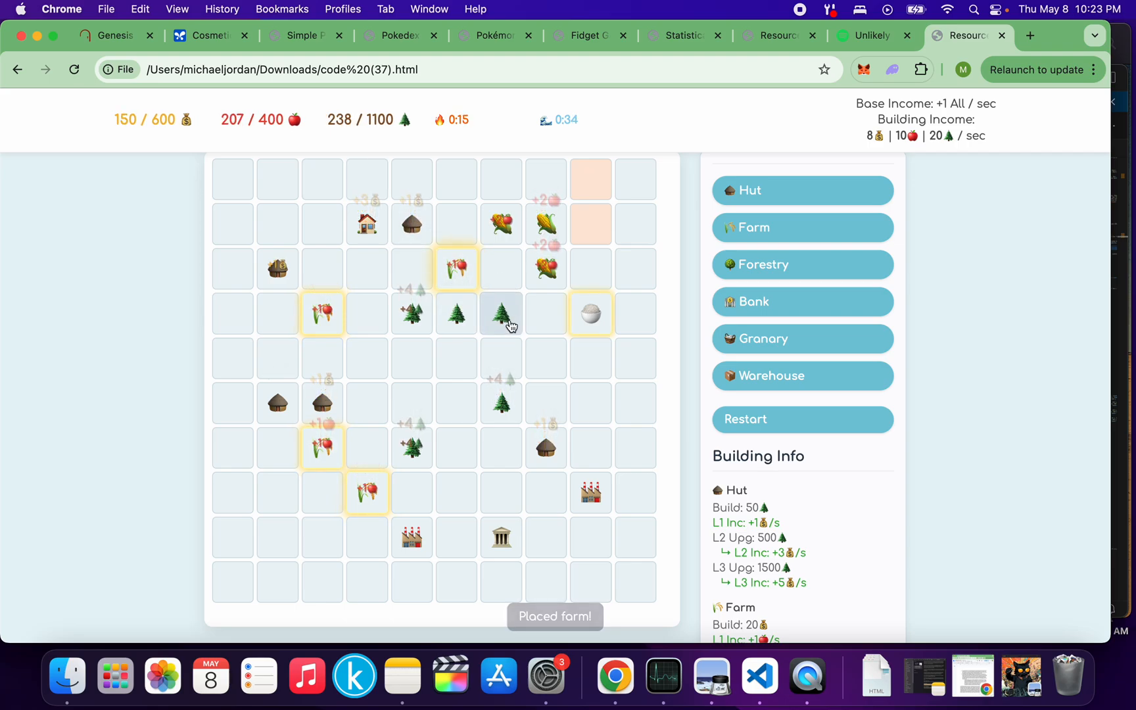
# - Plant a forestry in the center and place a bank, granary and warehouse in the lower rows
pyautogui.click(769, 267)
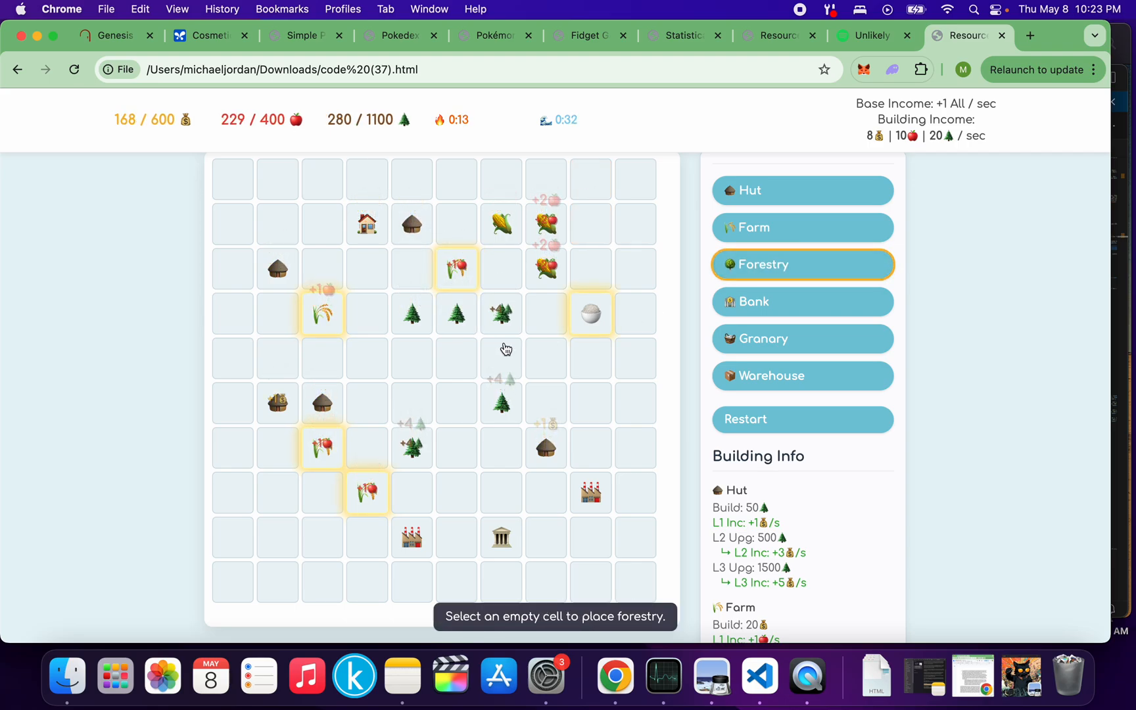
pyautogui.click(457, 359)
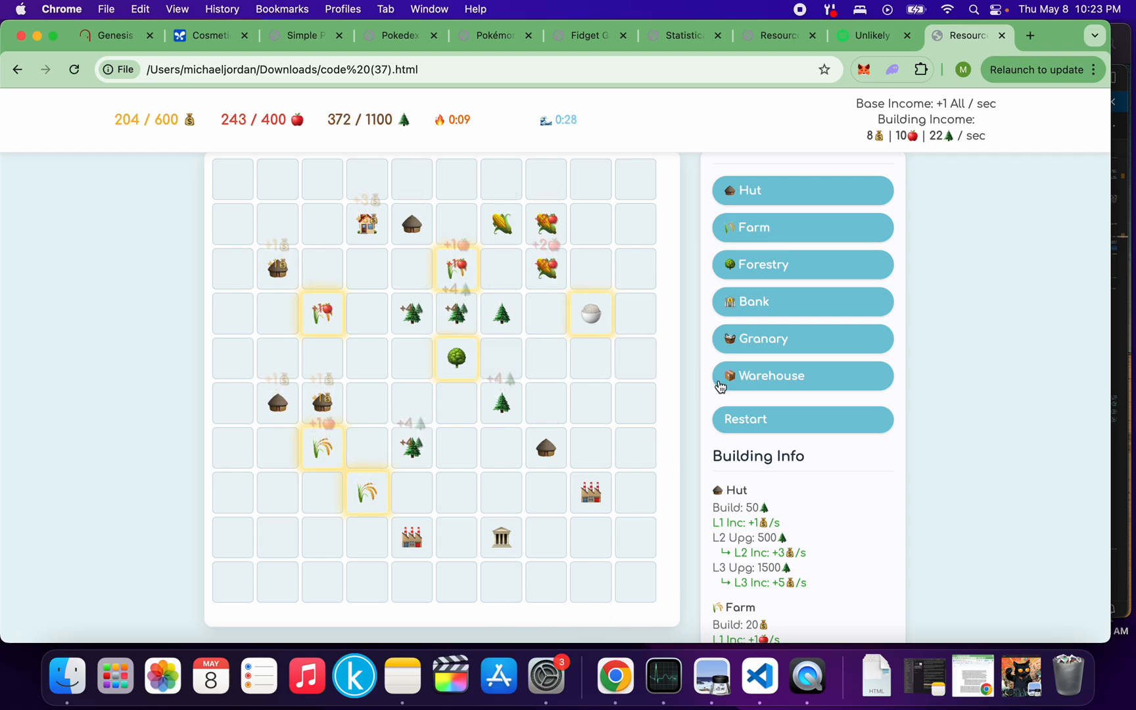
pyautogui.click(802, 301)
pyautogui.click(472, 509)
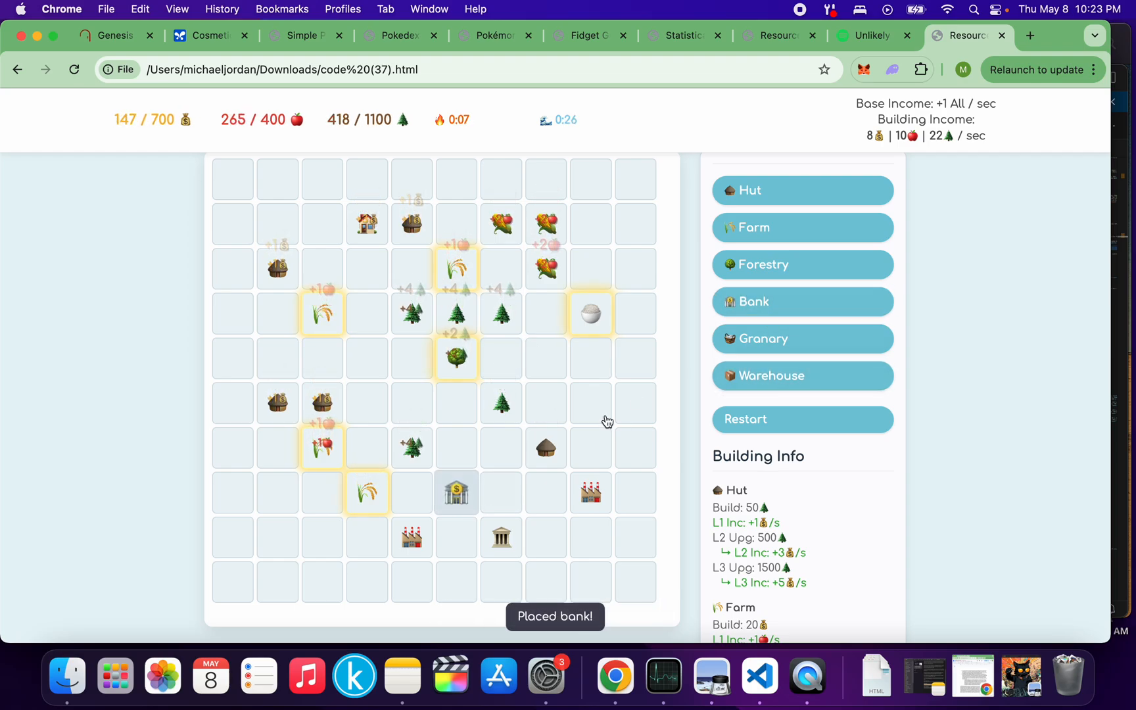
pyautogui.click(762, 338)
pyautogui.click(560, 417)
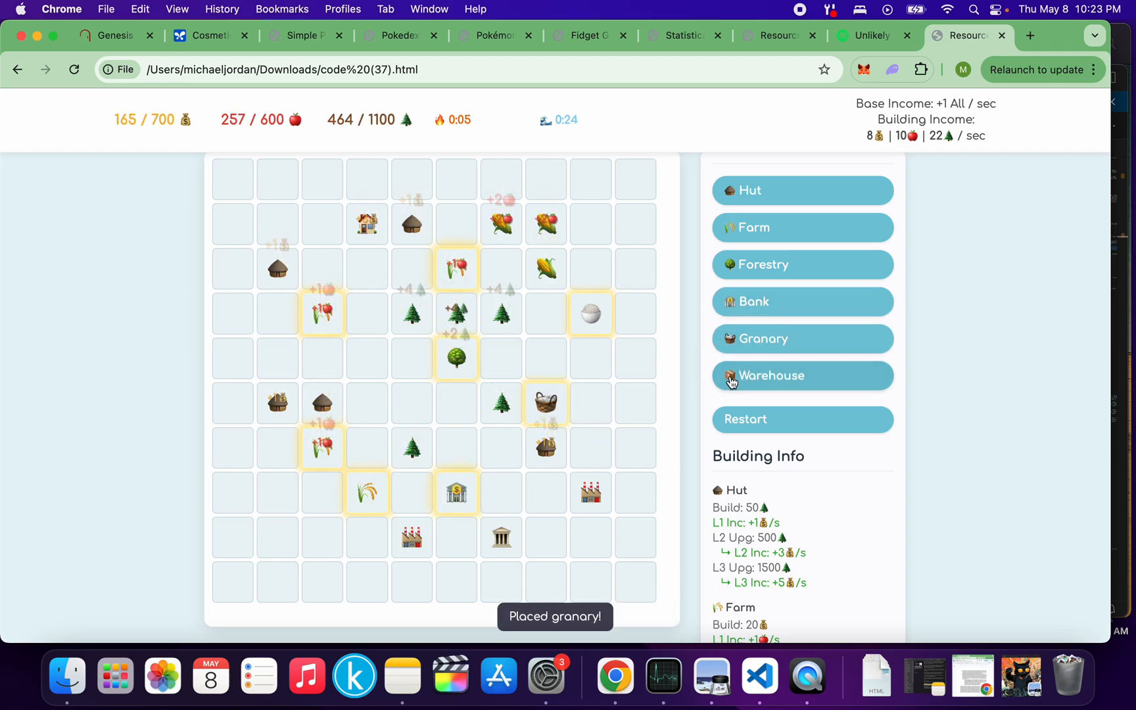
pyautogui.click(803, 376)
pyautogui.click(590, 448)
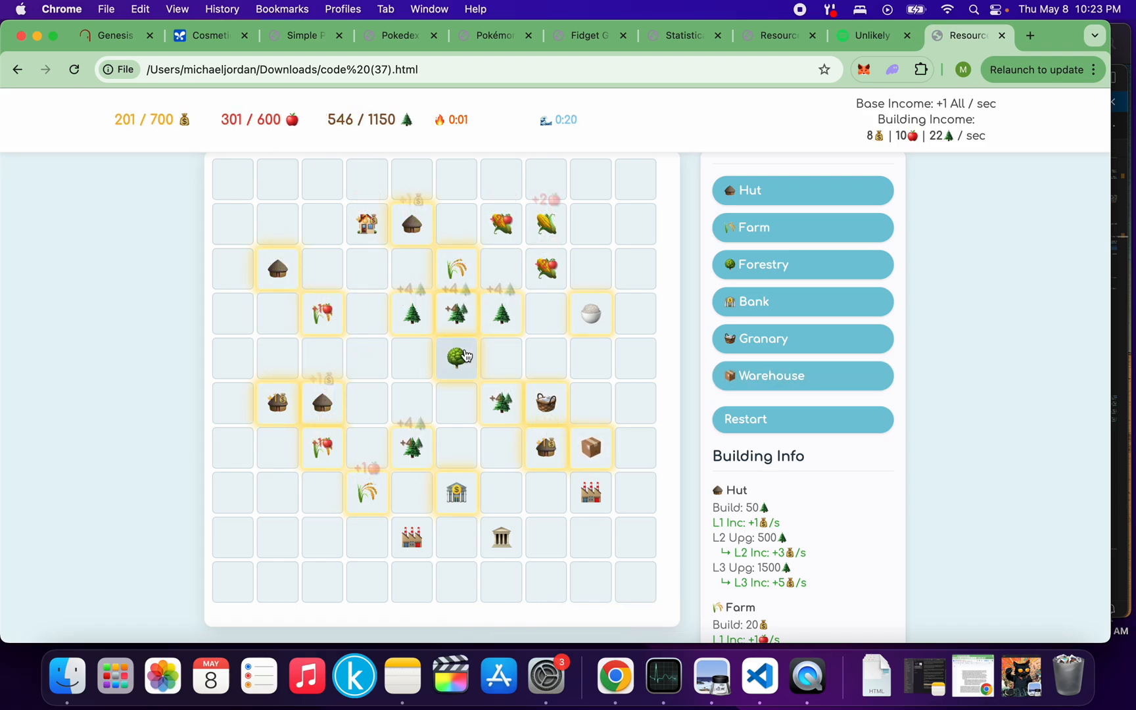
# - Upgrade the center forestry, a hut and two farms to Level 2
pyautogui.click(456, 313)
pyautogui.click(323, 404)
pyautogui.click(328, 439)
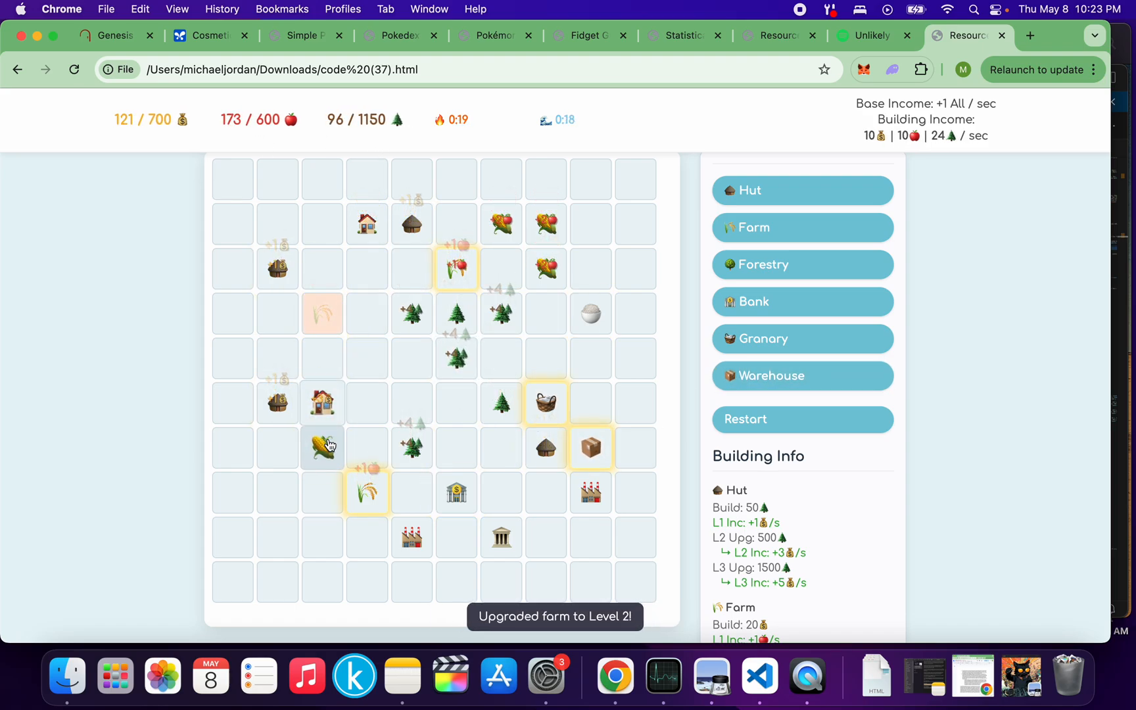
pyautogui.click(366, 493)
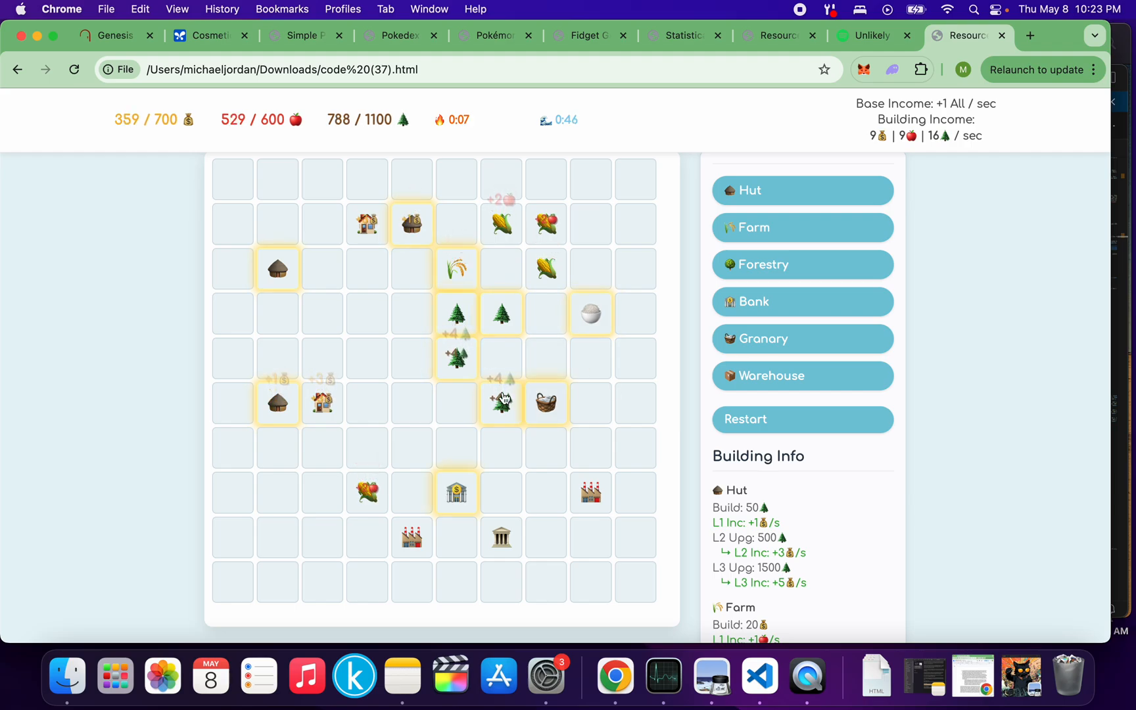
# - Upgrade the forestry, granary, second-row hut, farm and bank tiles
pyautogui.click(456, 365)
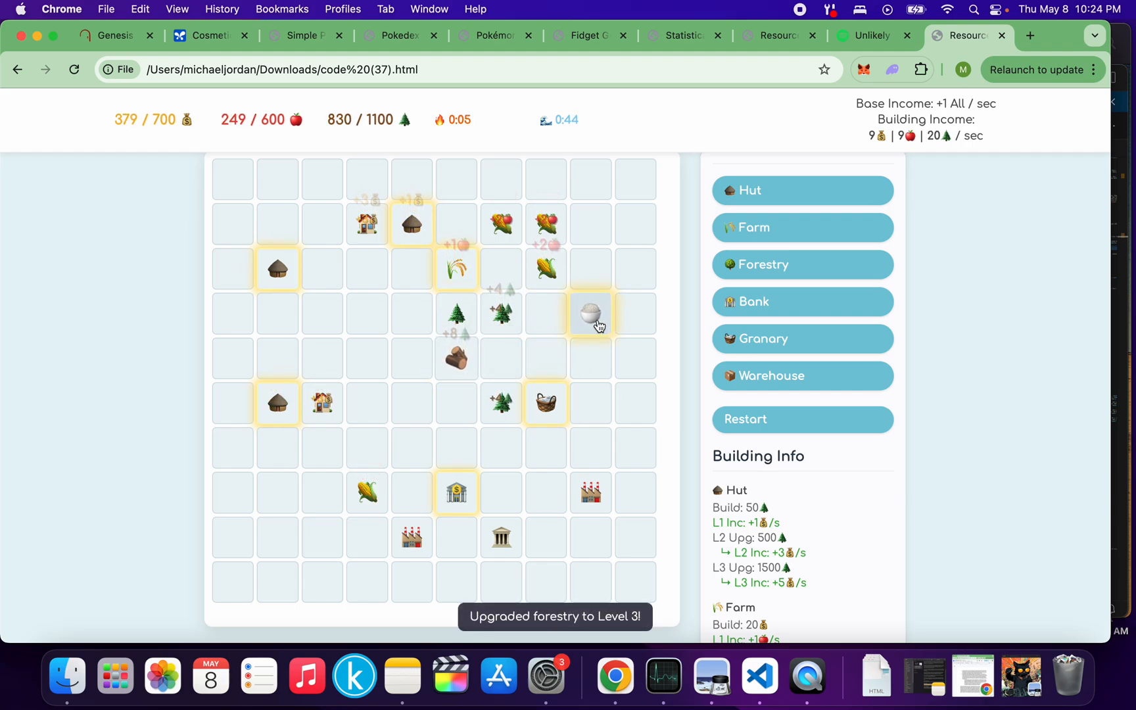
pyautogui.click(546, 402)
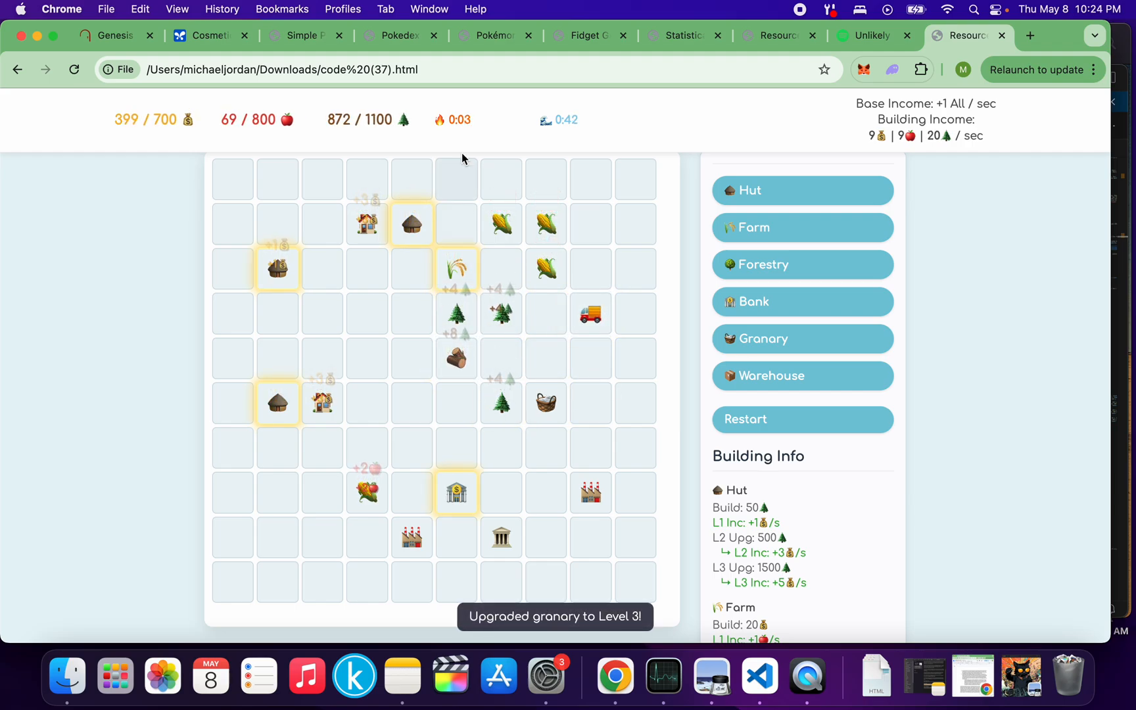
pyautogui.click(411, 223)
pyautogui.click(456, 269)
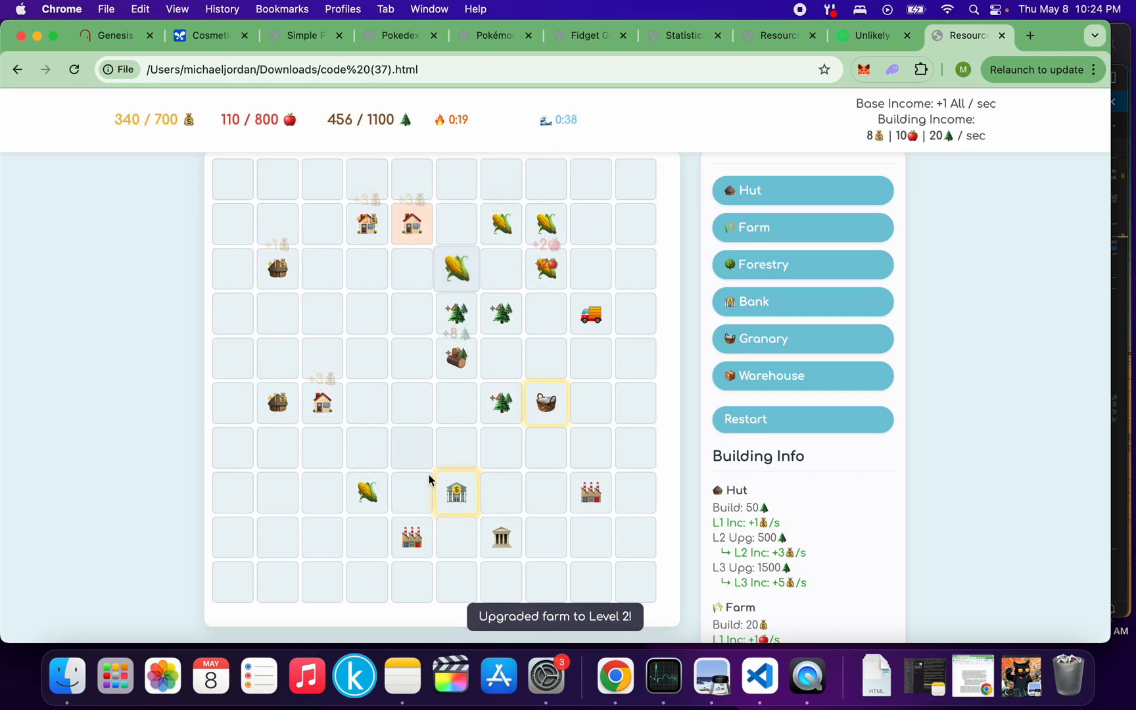
pyautogui.click(455, 493)
pyautogui.click(545, 404)
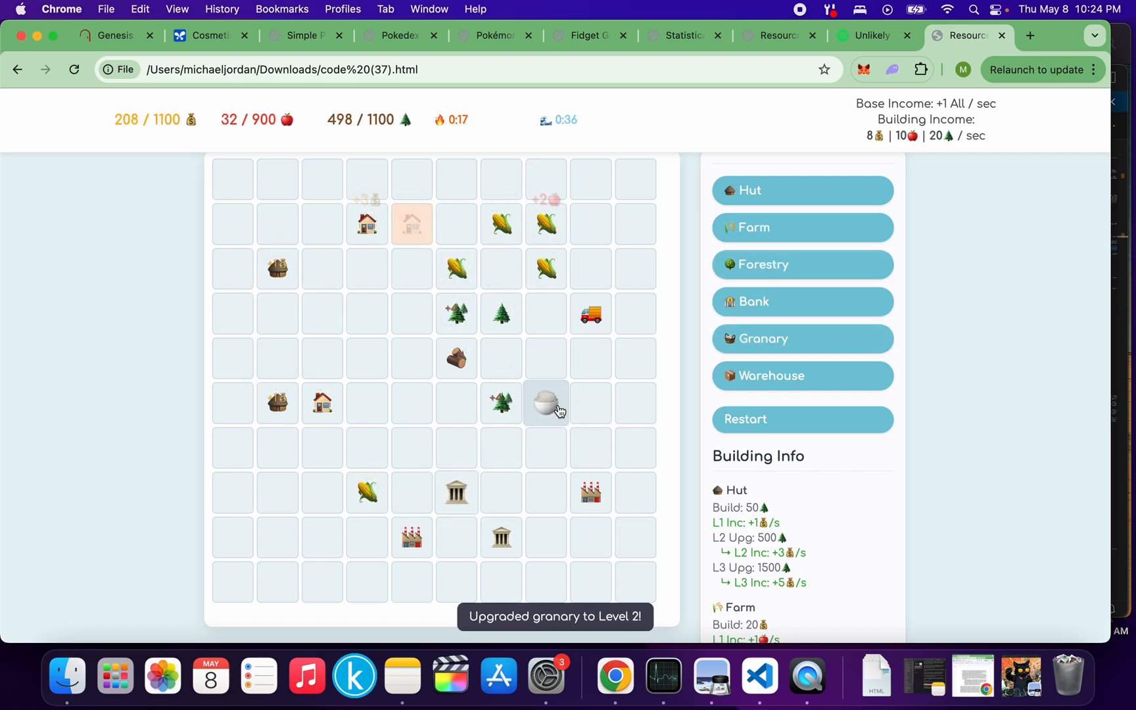
# - Place a hut in the top-left cell, a farm in the second row and a bank beside the left hut
pyautogui.click(750, 190)
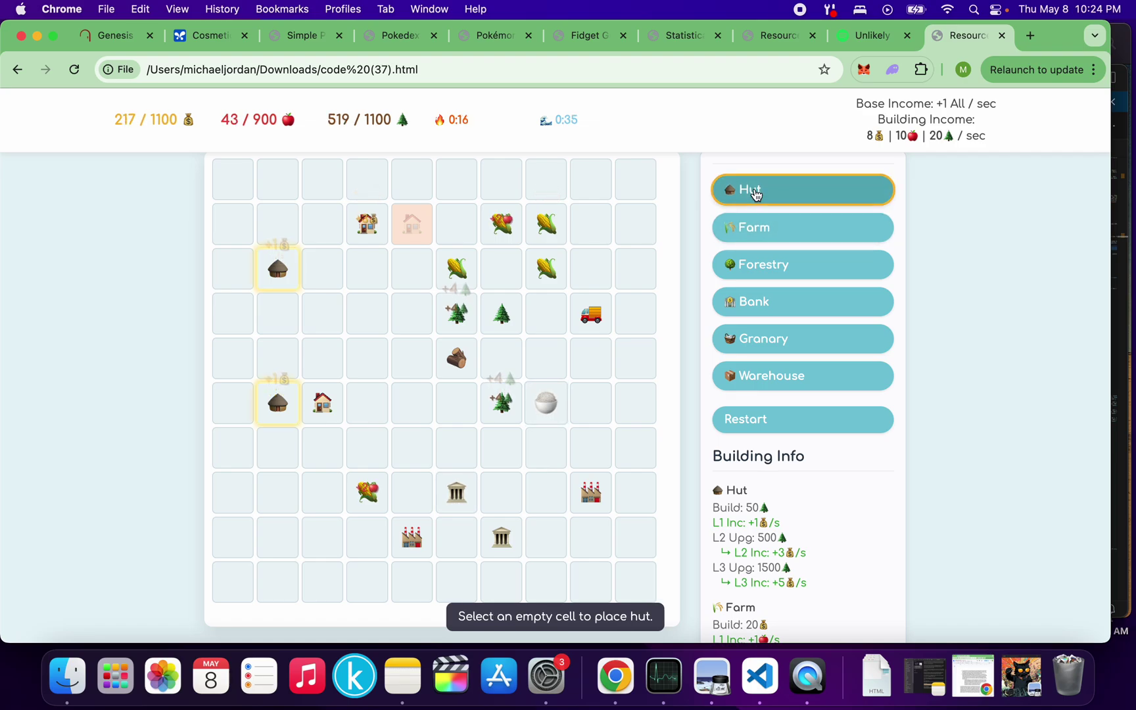
pyautogui.click(233, 180)
pyautogui.click(802, 227)
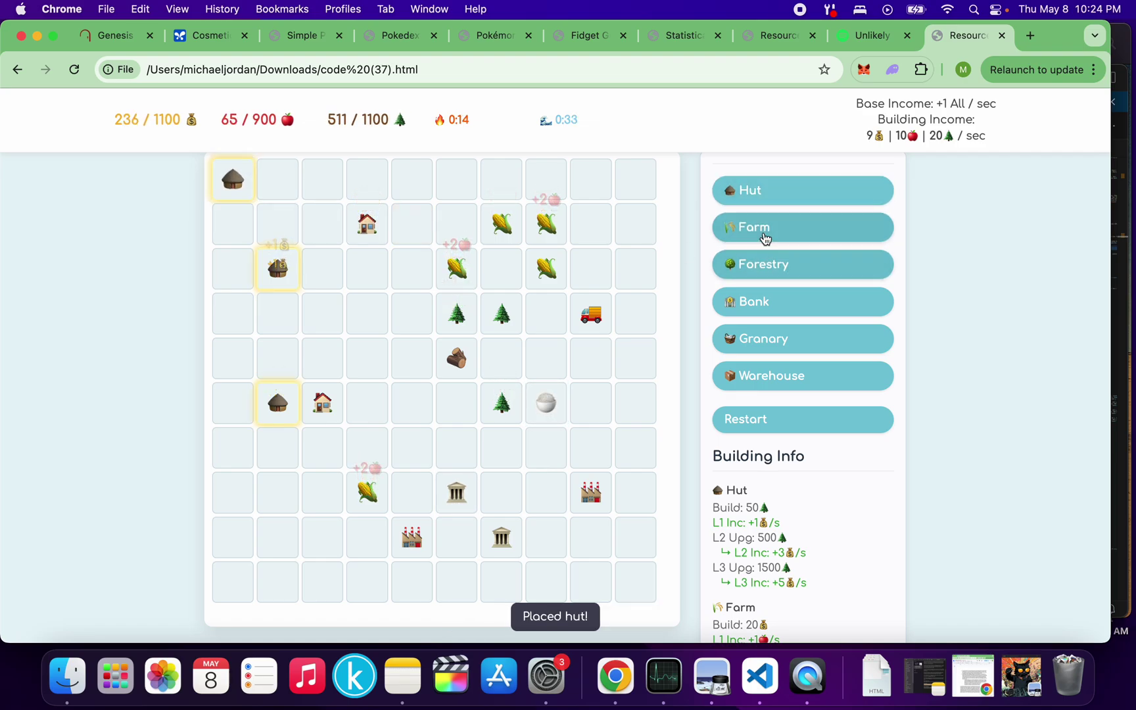
pyautogui.click(277, 224)
pyautogui.click(752, 301)
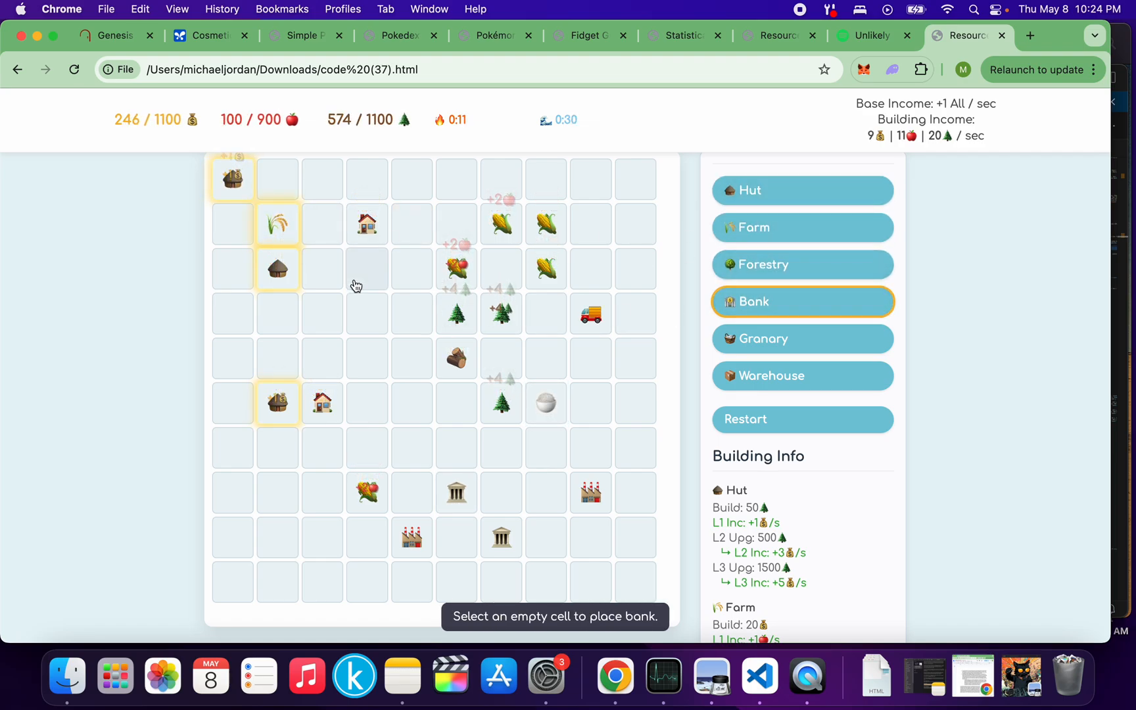
pyautogui.click(322, 269)
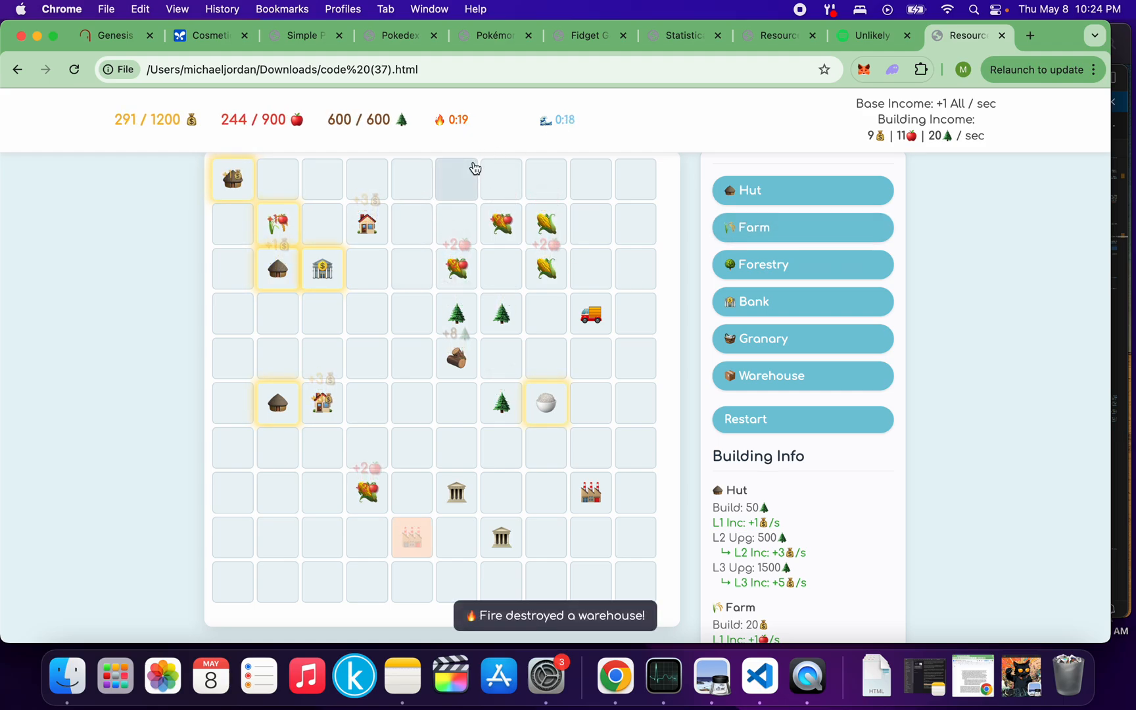
# - Place a hut mid-grid, a bank in the lower-left area and a hut below the forest tiles
pyautogui.click(750, 189)
pyautogui.click(500, 459)
pyautogui.click(802, 302)
pyautogui.click(321, 537)
pyautogui.click(772, 189)
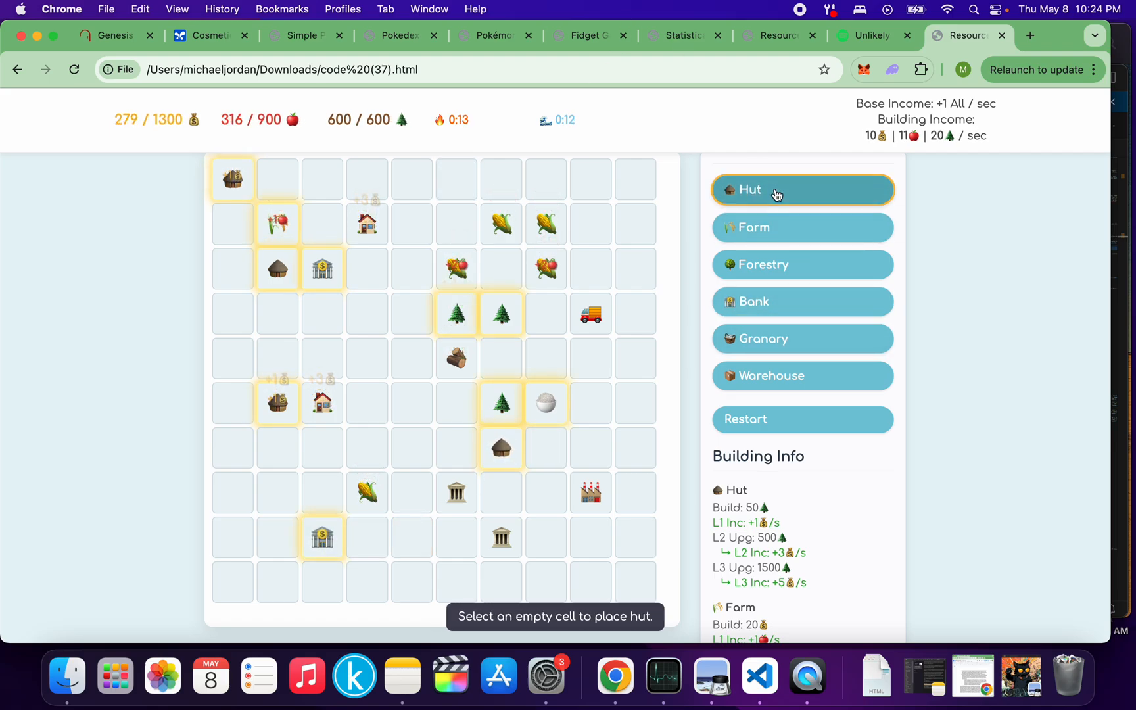
pyautogui.click(411, 537)
# - Place huts in the lower-left and bottom row and a bank in the bottom row
pyautogui.click(772, 188)
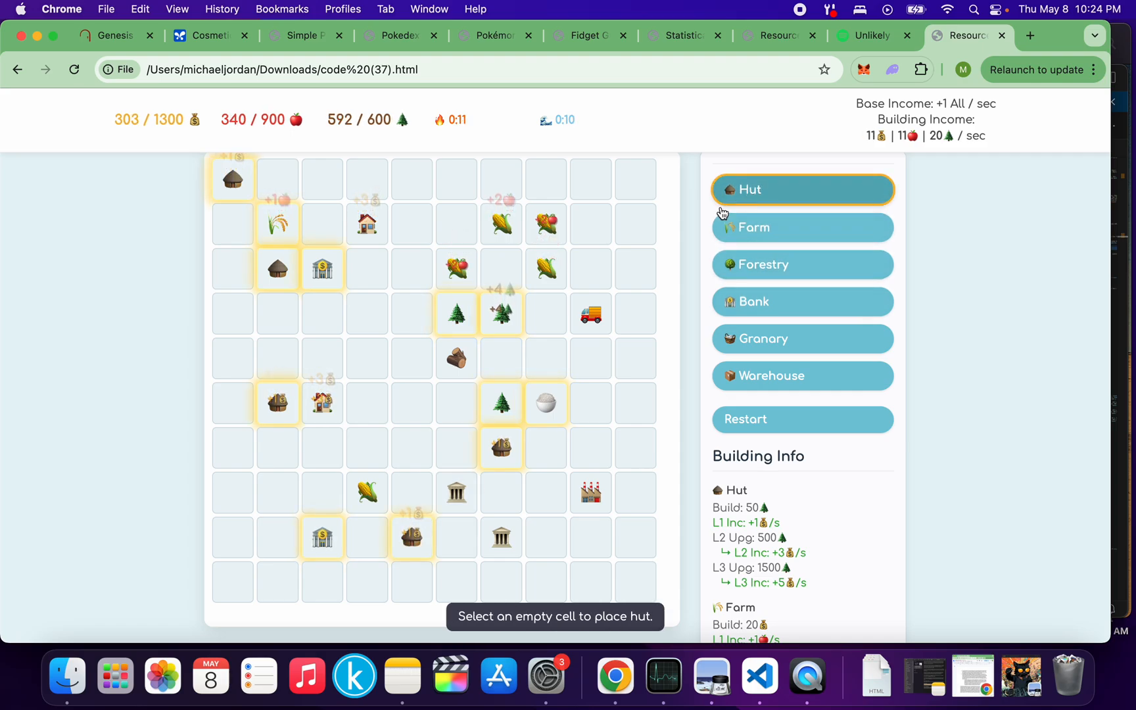
pyautogui.click(277, 492)
pyautogui.click(802, 189)
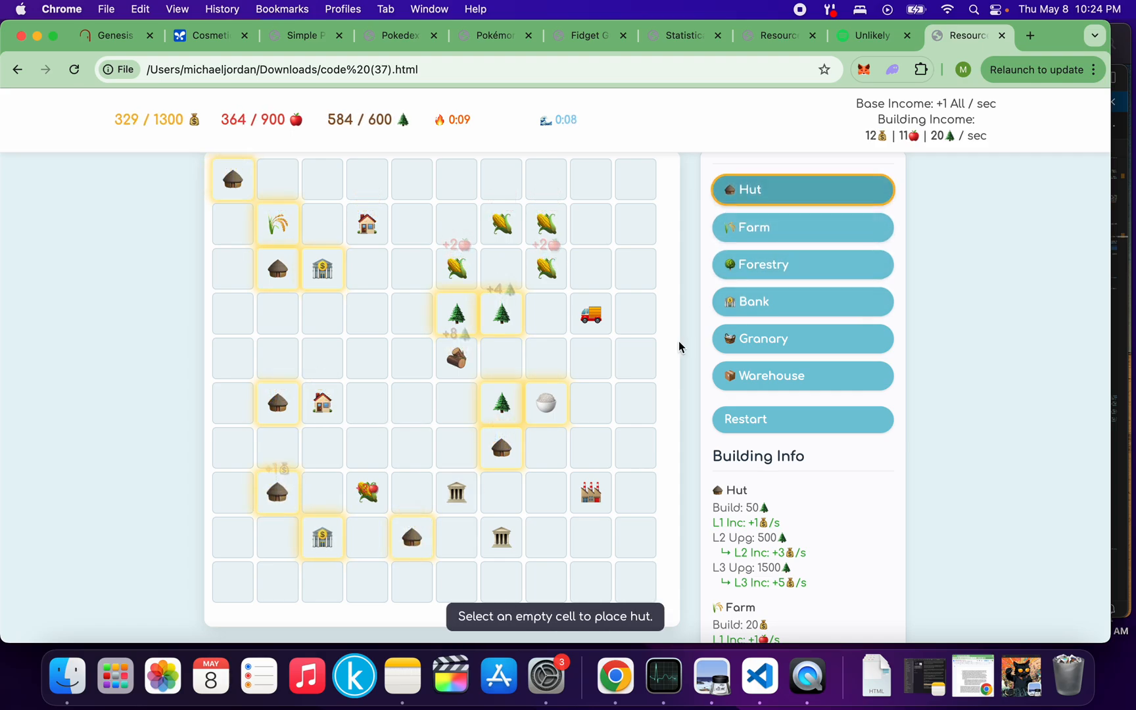
pyautogui.click(456, 590)
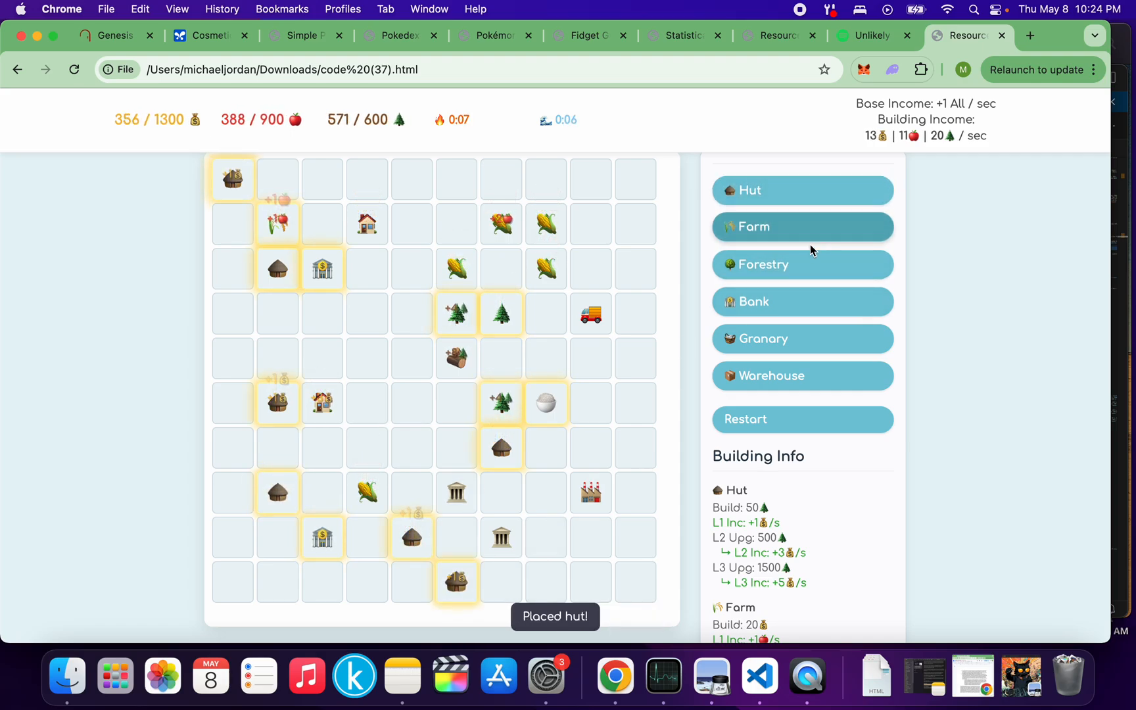
pyautogui.click(803, 301)
pyautogui.click(367, 581)
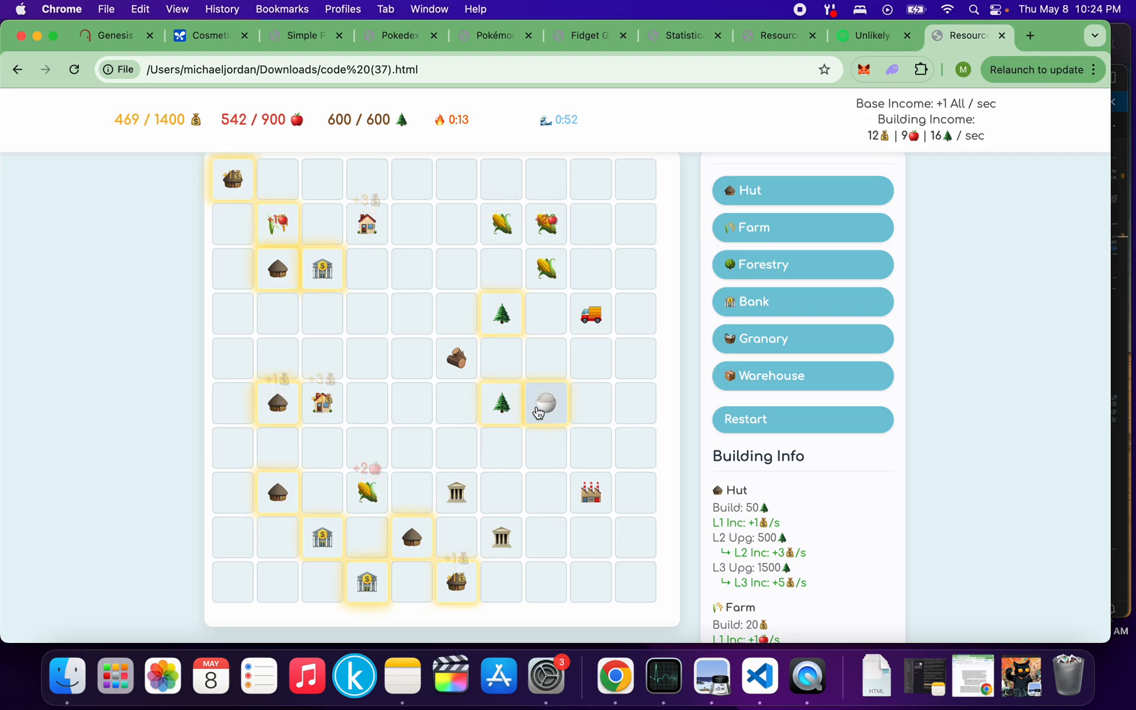
# - Upgrade the granary and forestry to Level 3 and the left hut to Level 2, then switch to the AI Studio chat
pyautogui.click(546, 404)
pyautogui.click(501, 405)
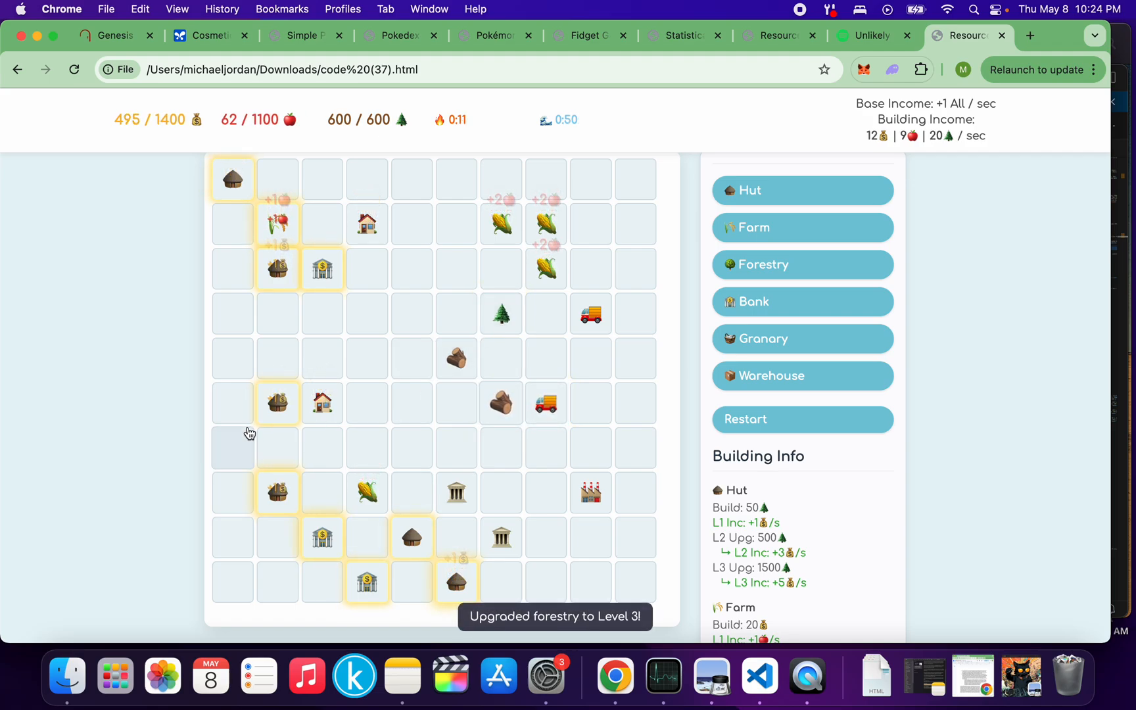
pyautogui.click(276, 403)
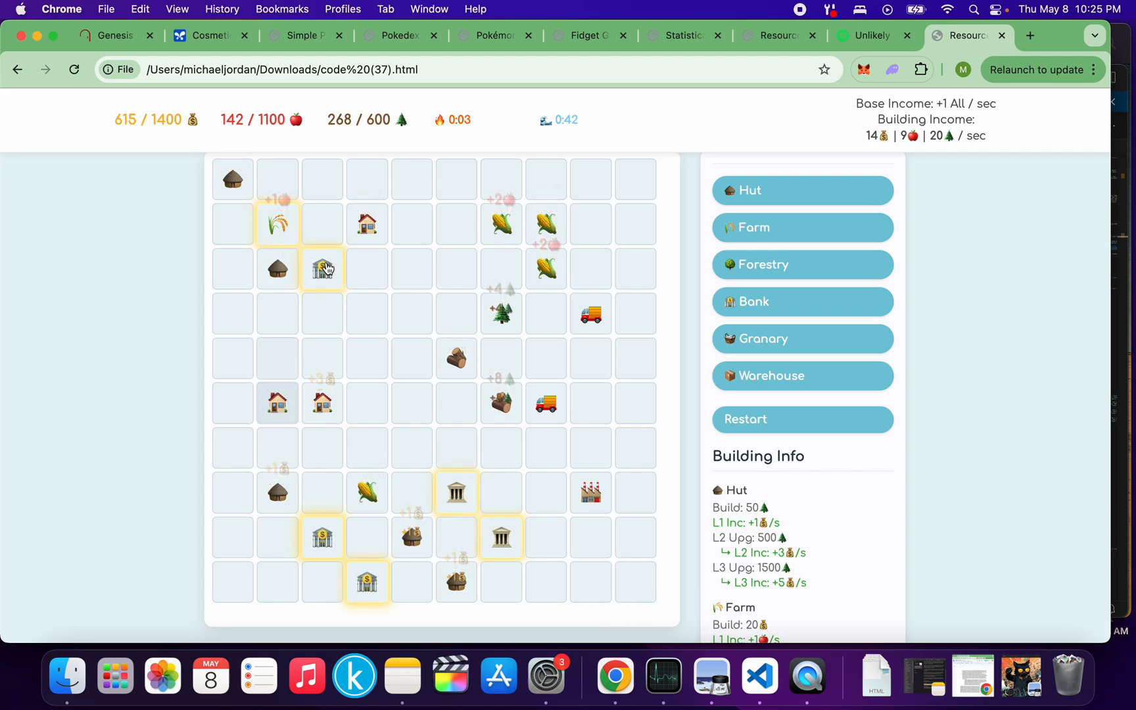
pyautogui.click(210, 36)
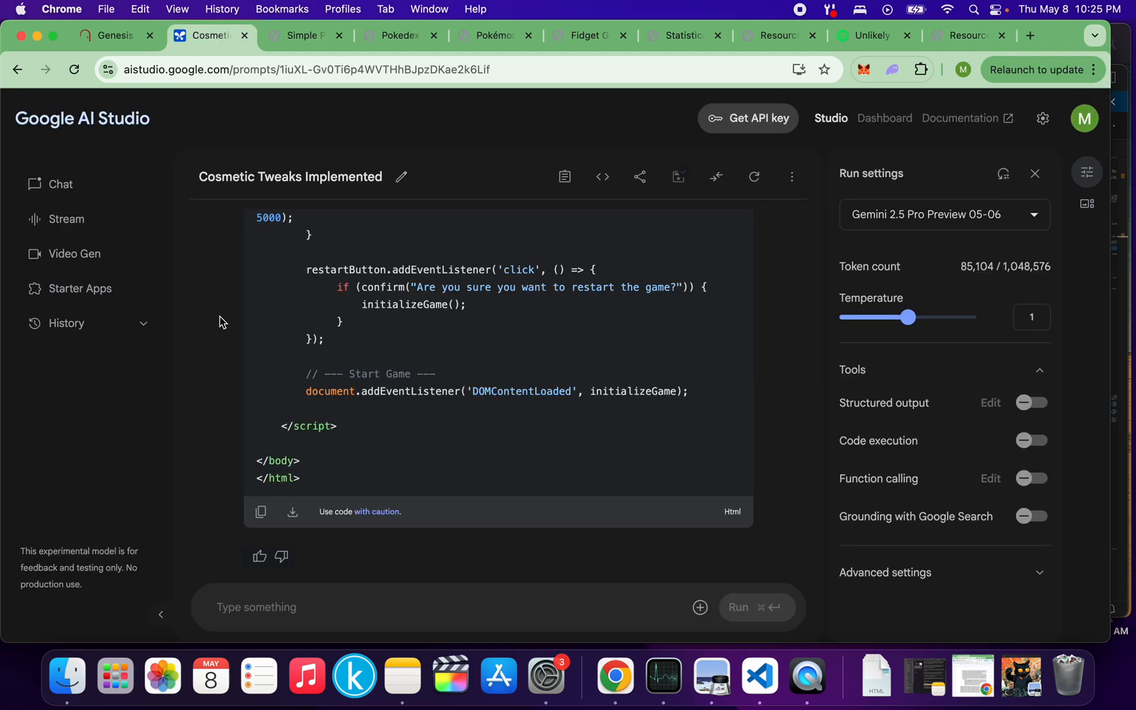
pyautogui.scroll(5, 348, 449)
pyautogui.scroll(5, 347, 448)
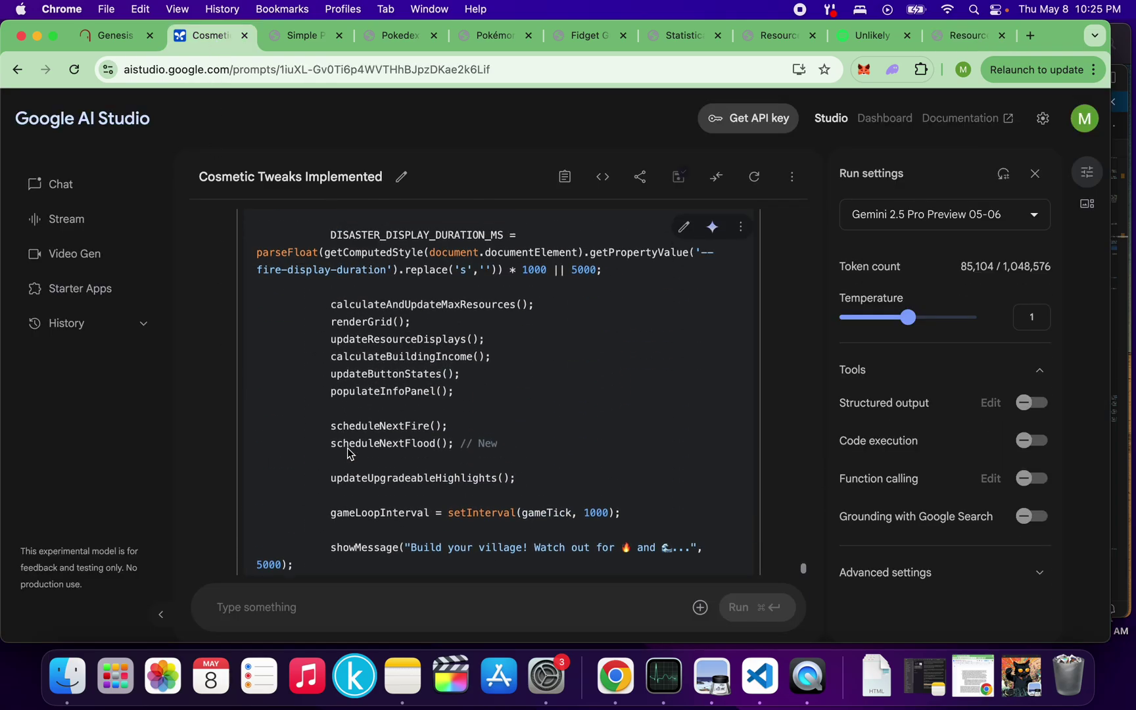
pyautogui.scroll(5, 347, 448)
pyautogui.scroll(5, 347, 449)
pyautogui.scroll(1, 346, 448)
pyautogui.scroll(-10, 347, 448)
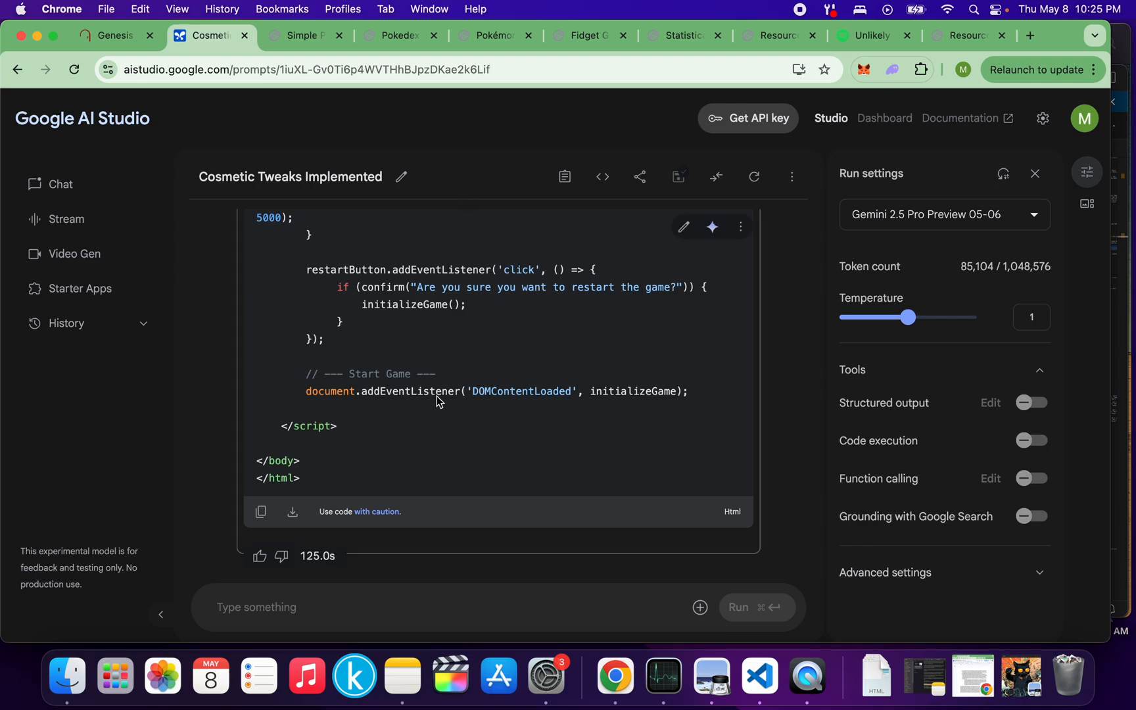
pyautogui.click(966, 36)
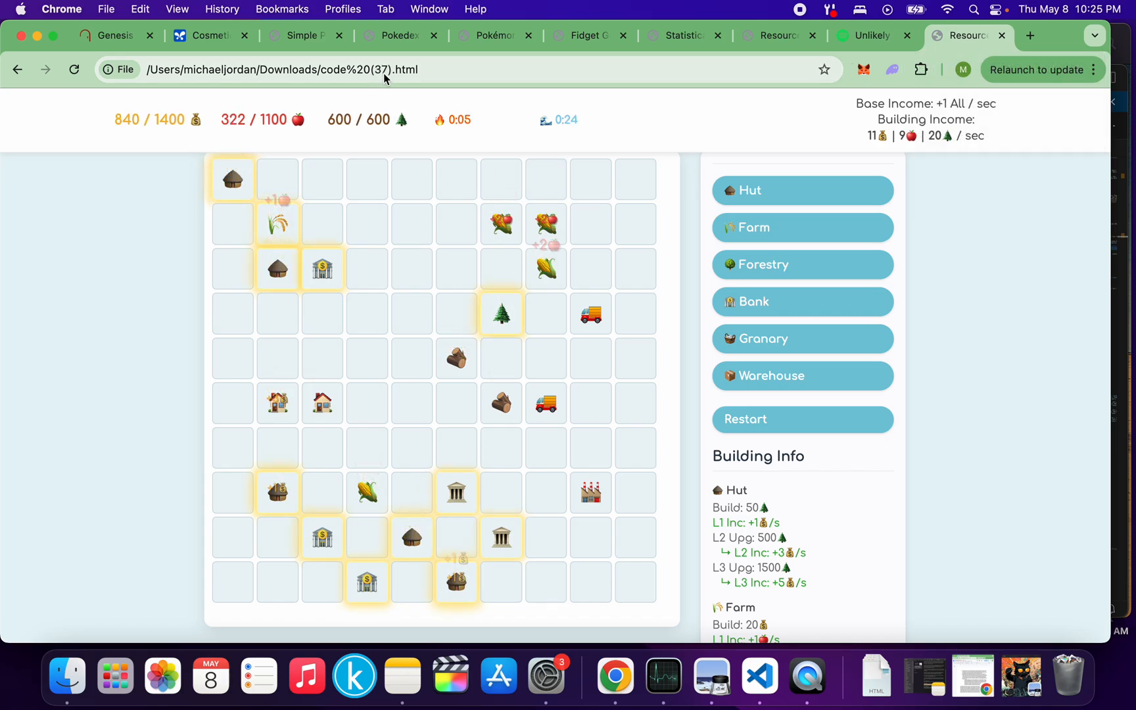
# - Switch to the simple Pokédex page showing Blastoise
pyautogui.click(294, 35)
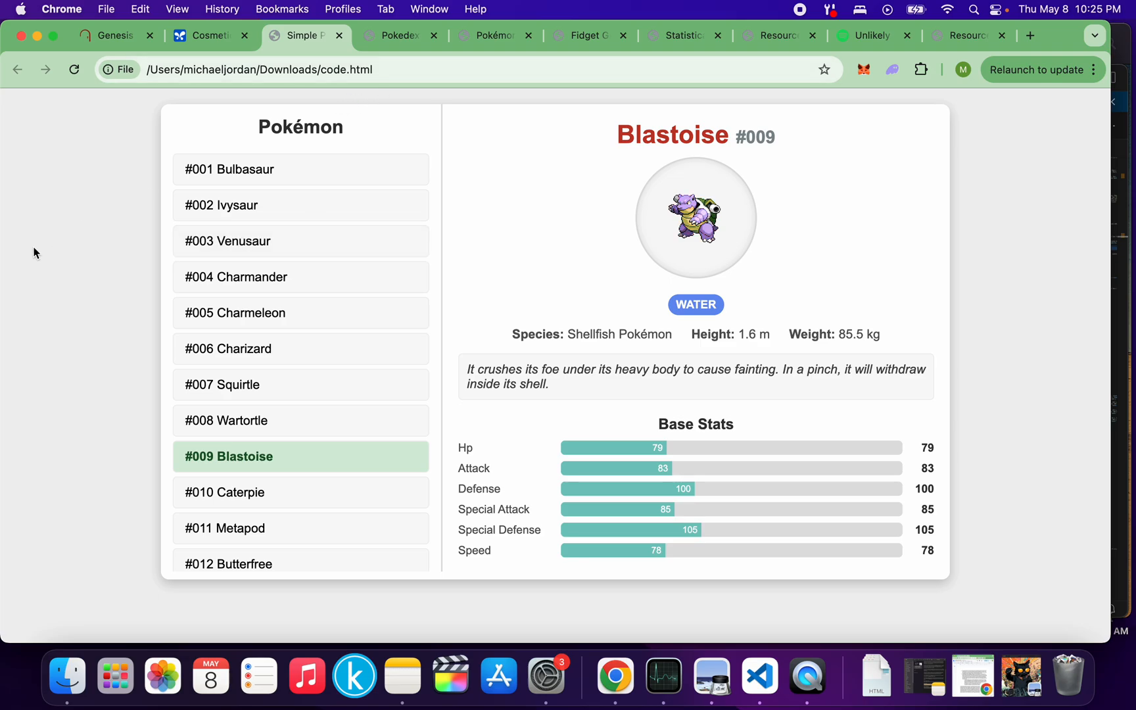
# - Browse Charmander, Ivysaur, Charizard, Blastoise and Squirtle, then view Machoke in the card-based Pokédex
pyautogui.click(254, 279)
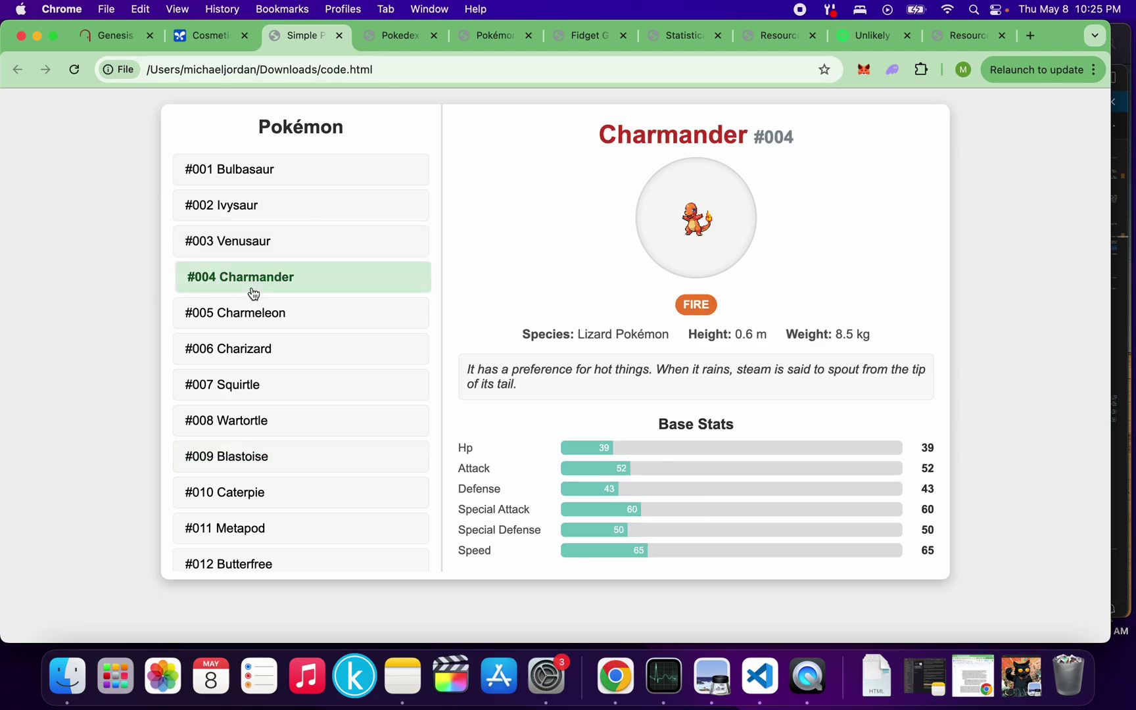
pyautogui.click(317, 206)
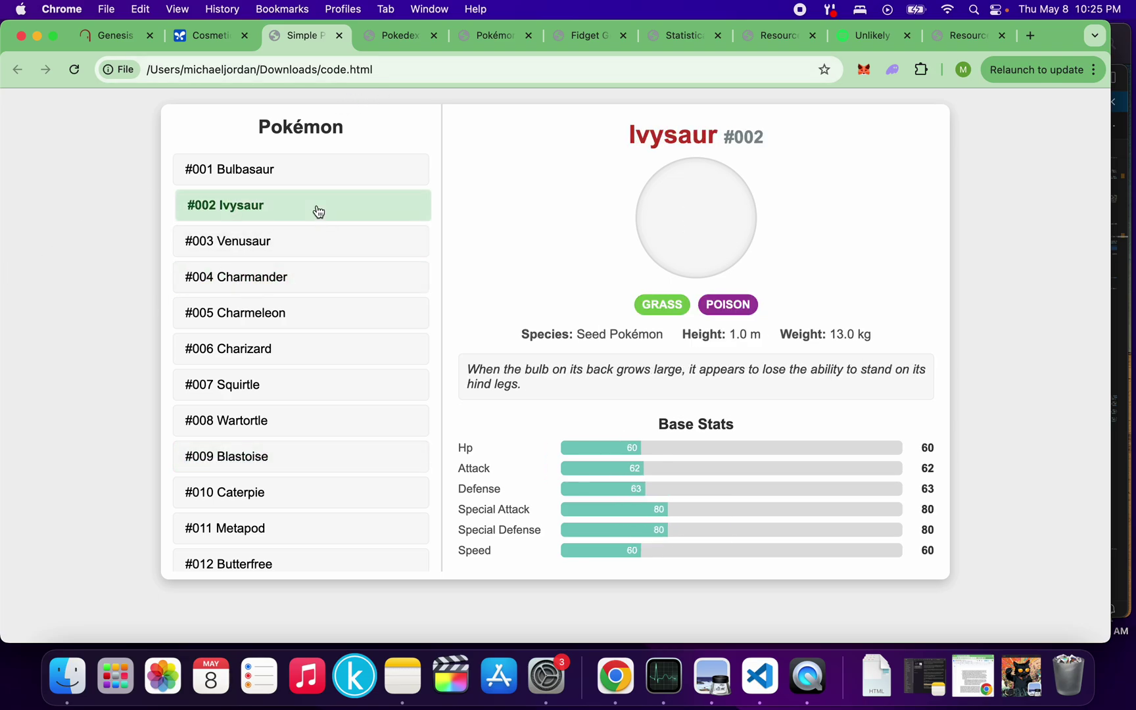
pyautogui.click(276, 349)
pyautogui.click(263, 461)
pyautogui.click(321, 385)
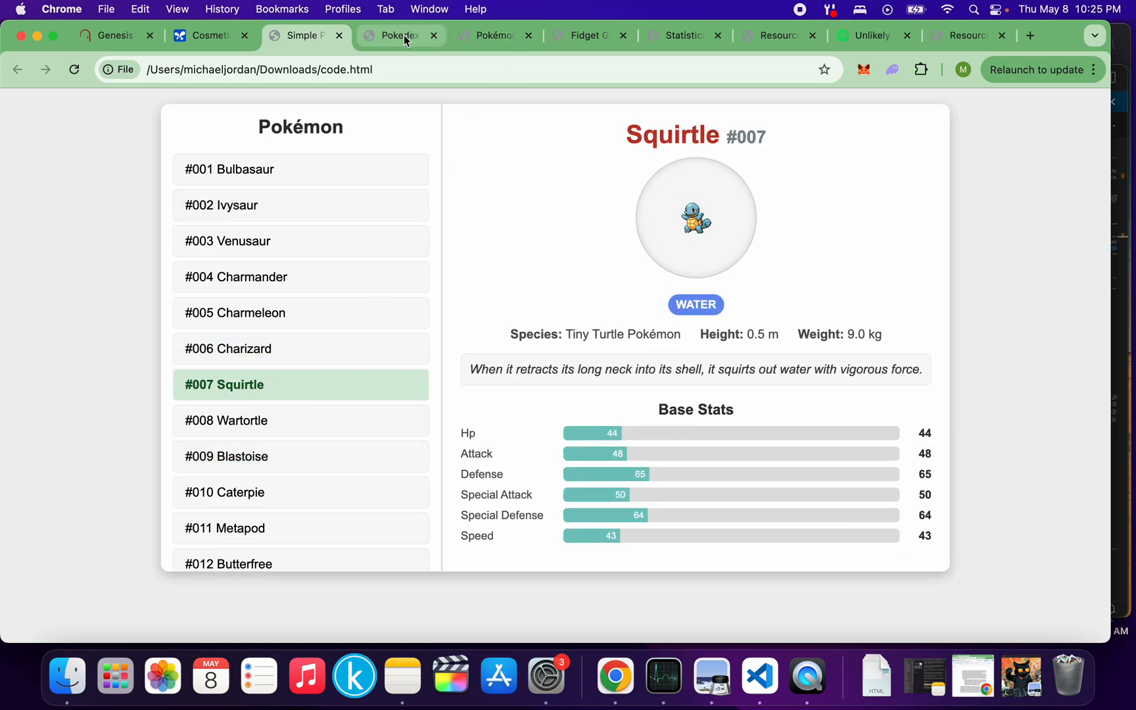
pyautogui.click(404, 34)
pyautogui.click(230, 341)
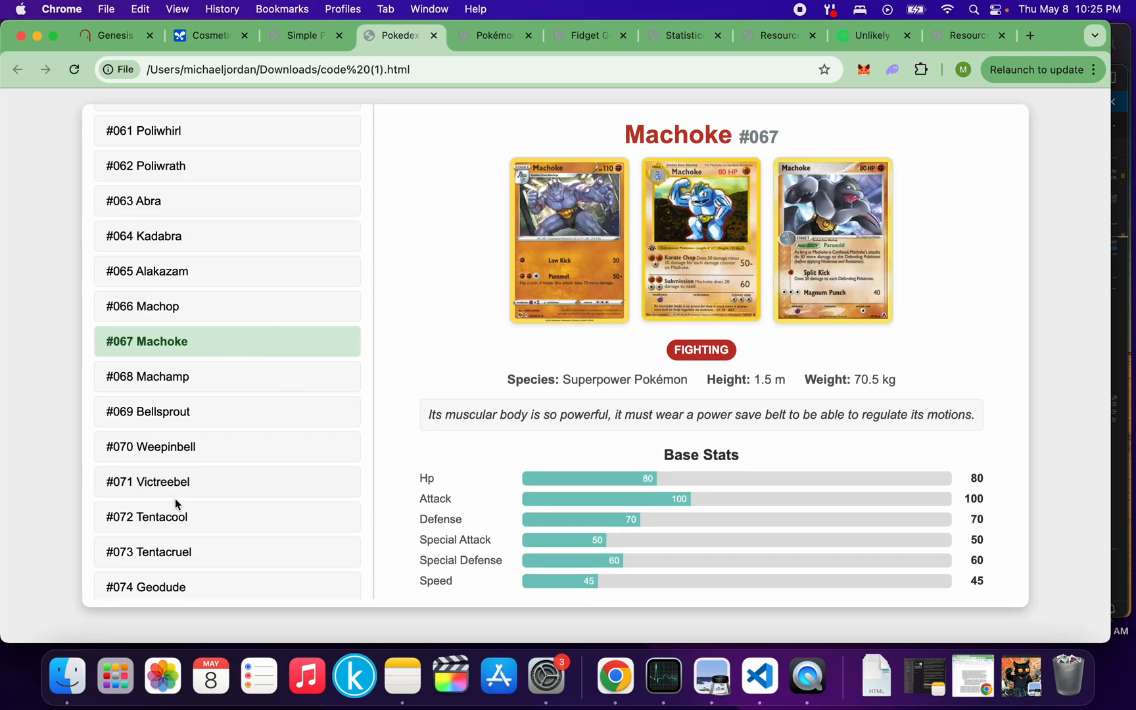
# - View Tentacool's cards and stats, then switch to the Pokémon Stat Guesser game
pyautogui.click(173, 517)
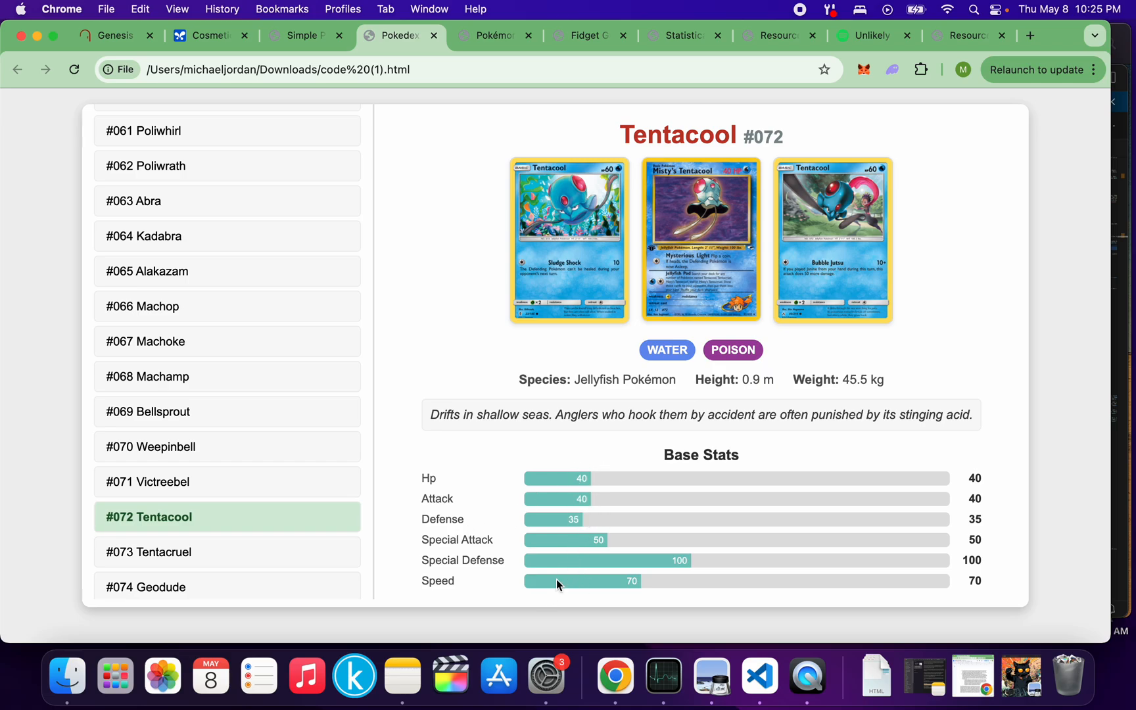
pyautogui.click(490, 39)
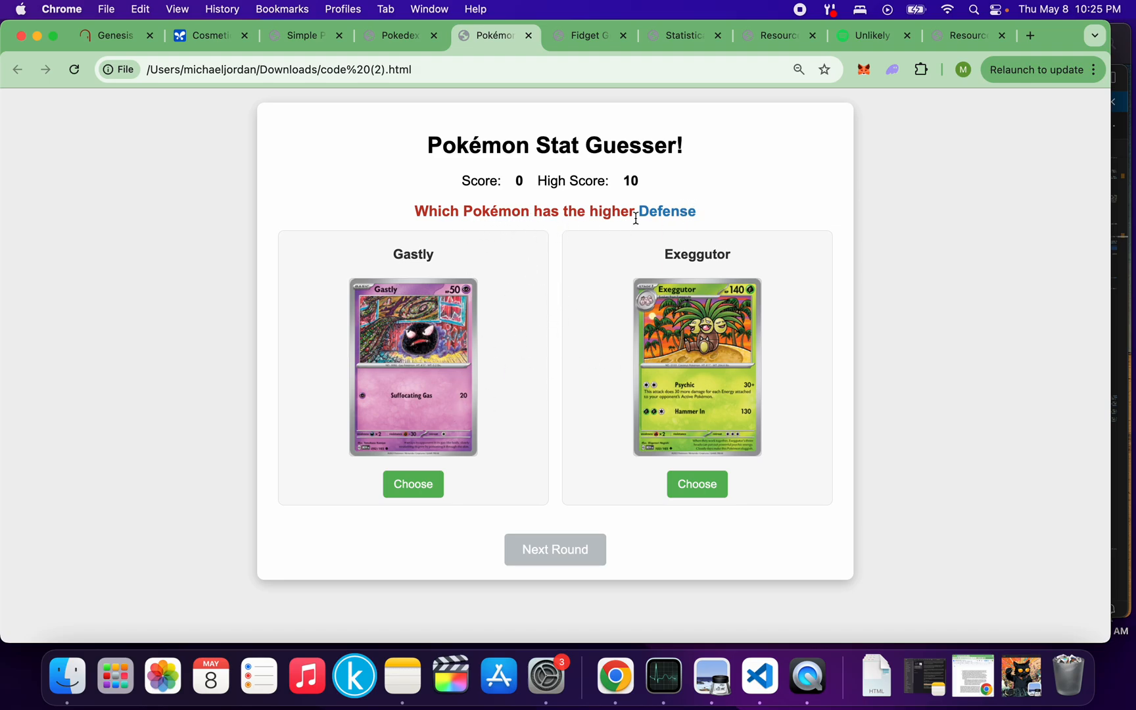
# - Guess Exeggutor, Charizard, Rhydon and Victreebel across four Stat Guesser rounds, the last one wrong
pyautogui.click(698, 490)
pyautogui.click(563, 598)
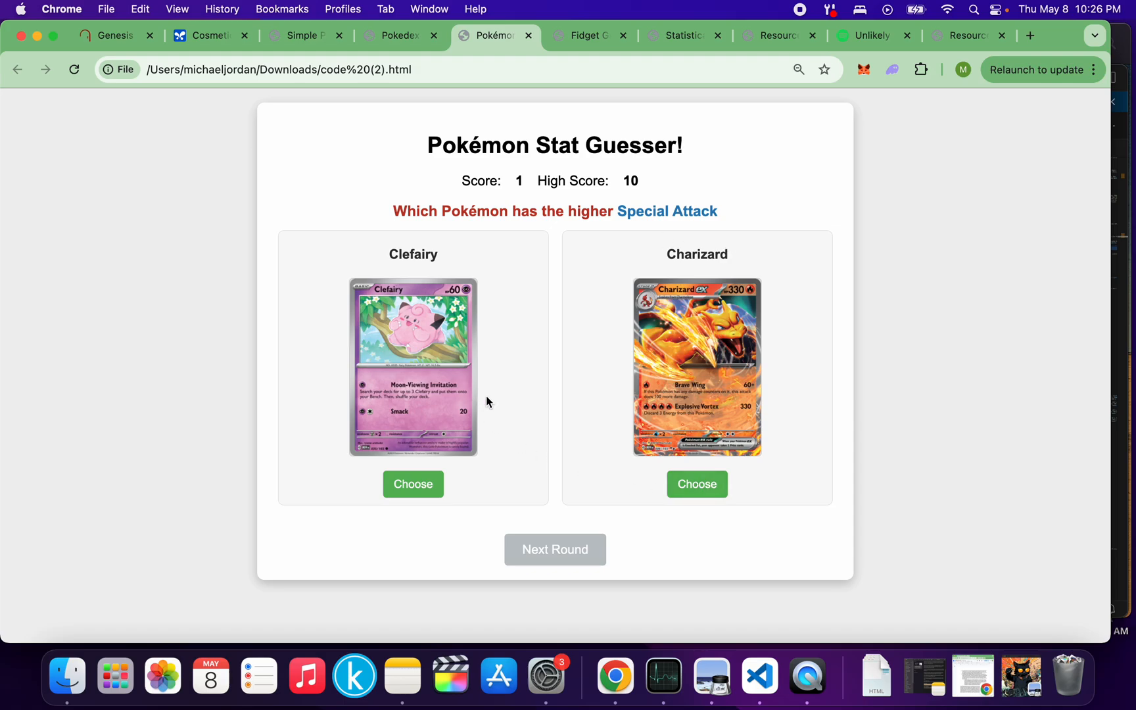
pyautogui.click(697, 484)
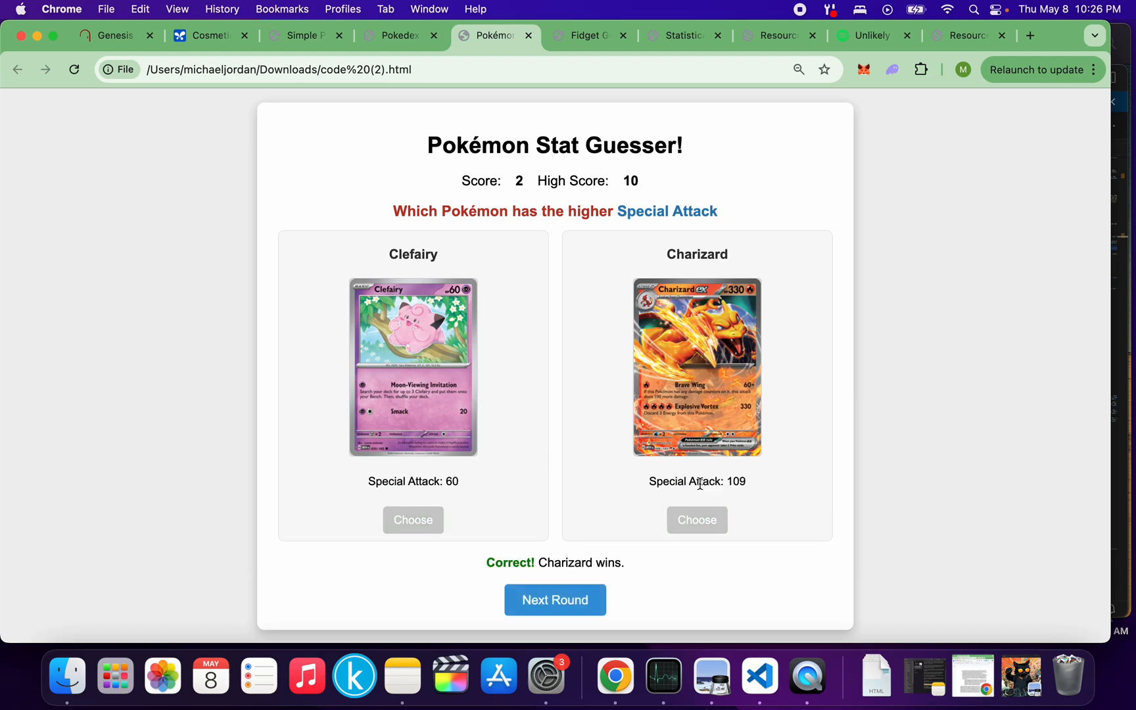
pyautogui.click(588, 592)
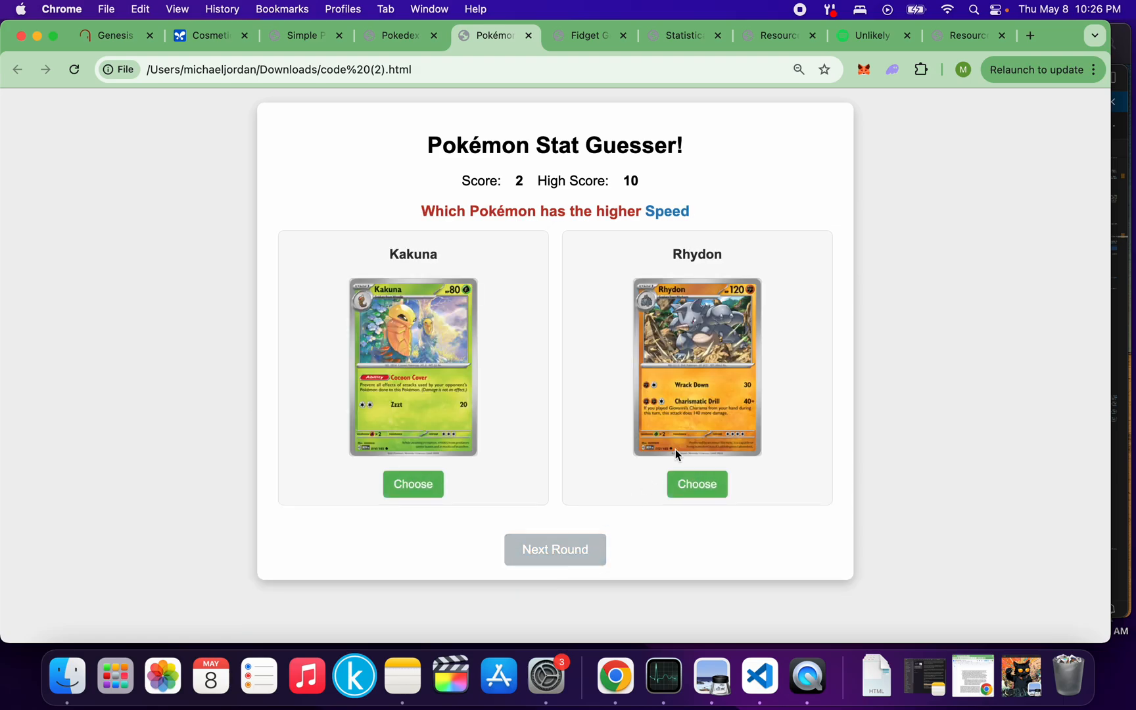
pyautogui.click(698, 484)
pyautogui.click(554, 600)
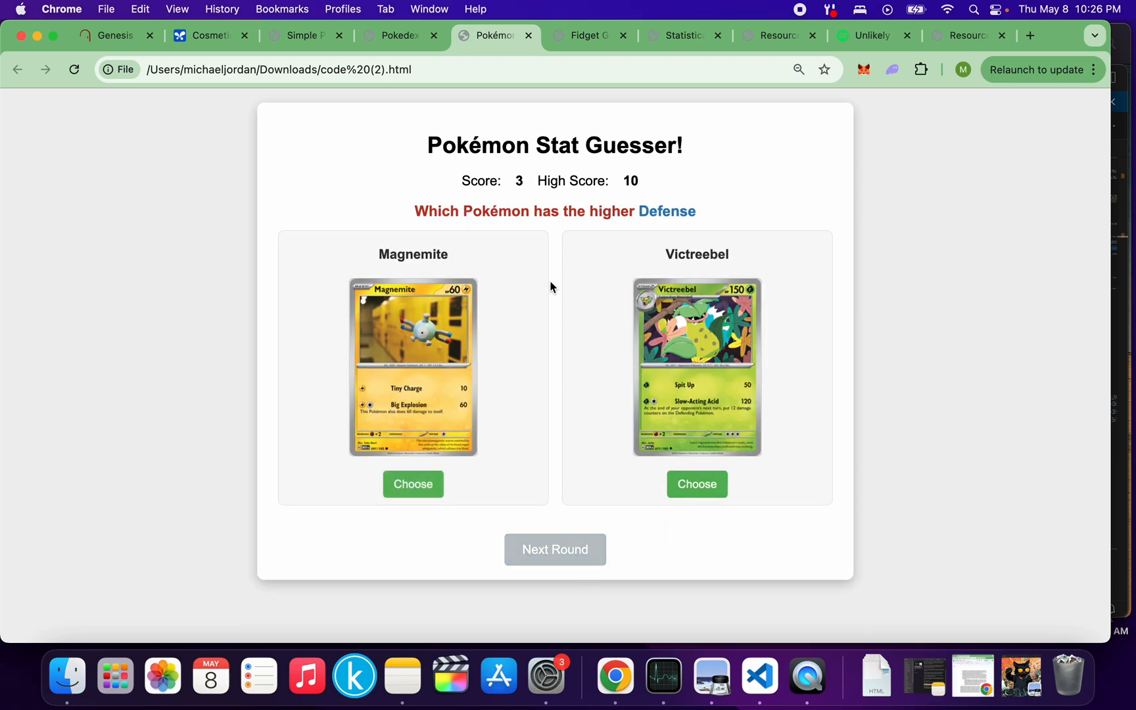
pyautogui.click(697, 485)
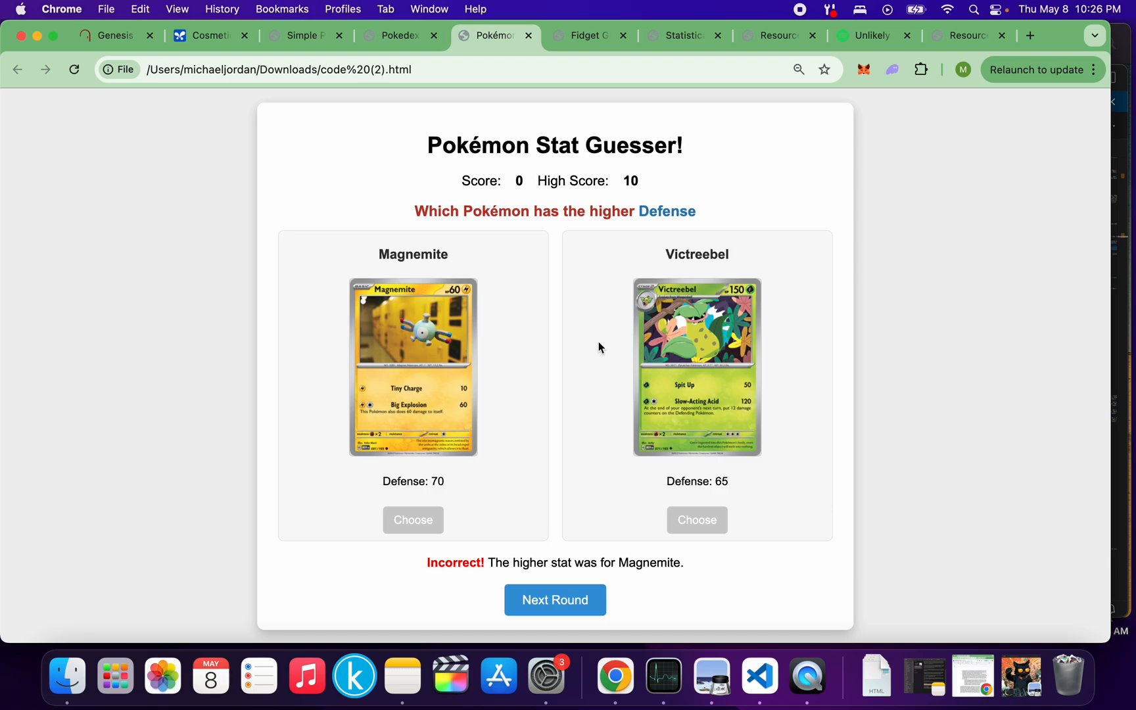
# - Switch to the fidget page and colour circles in the lower-middle rows of the grid
pyautogui.click(589, 36)
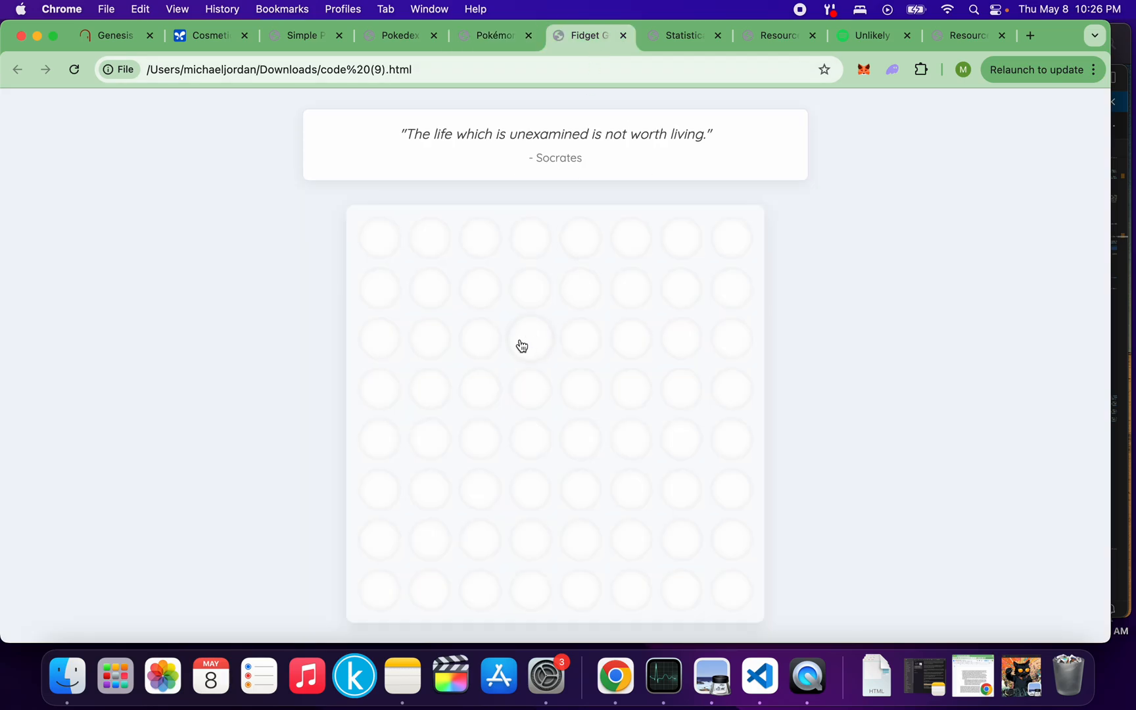
pyautogui.click(478, 400)
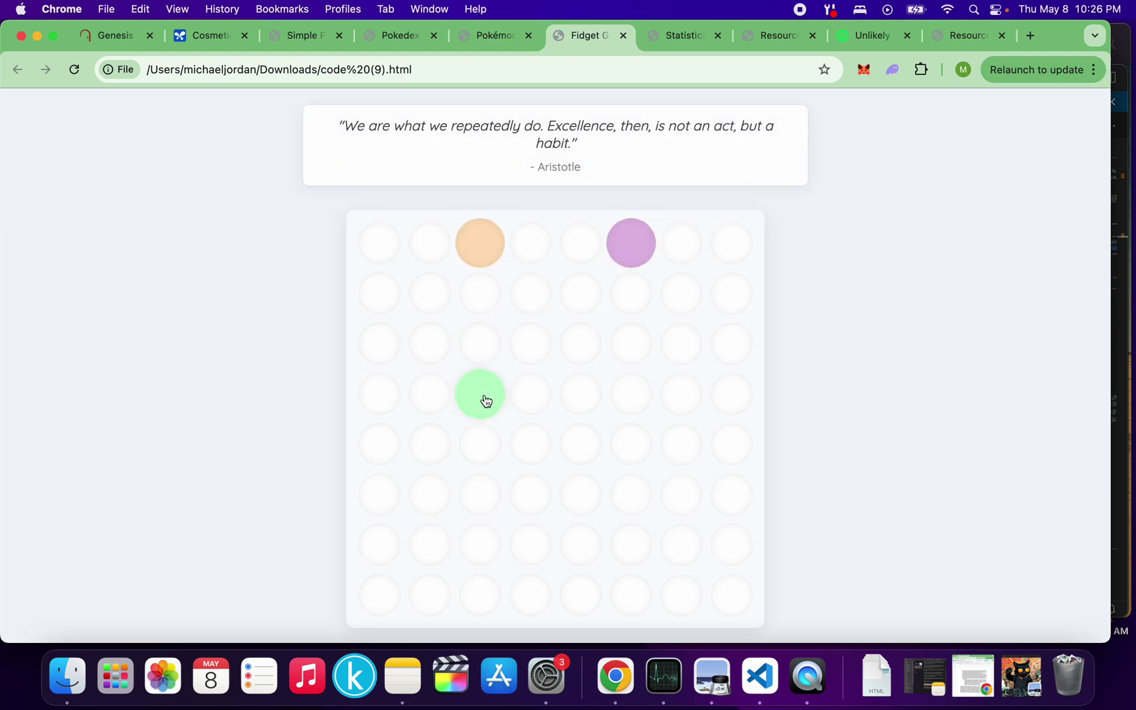
pyautogui.click(631, 397)
pyautogui.click(580, 489)
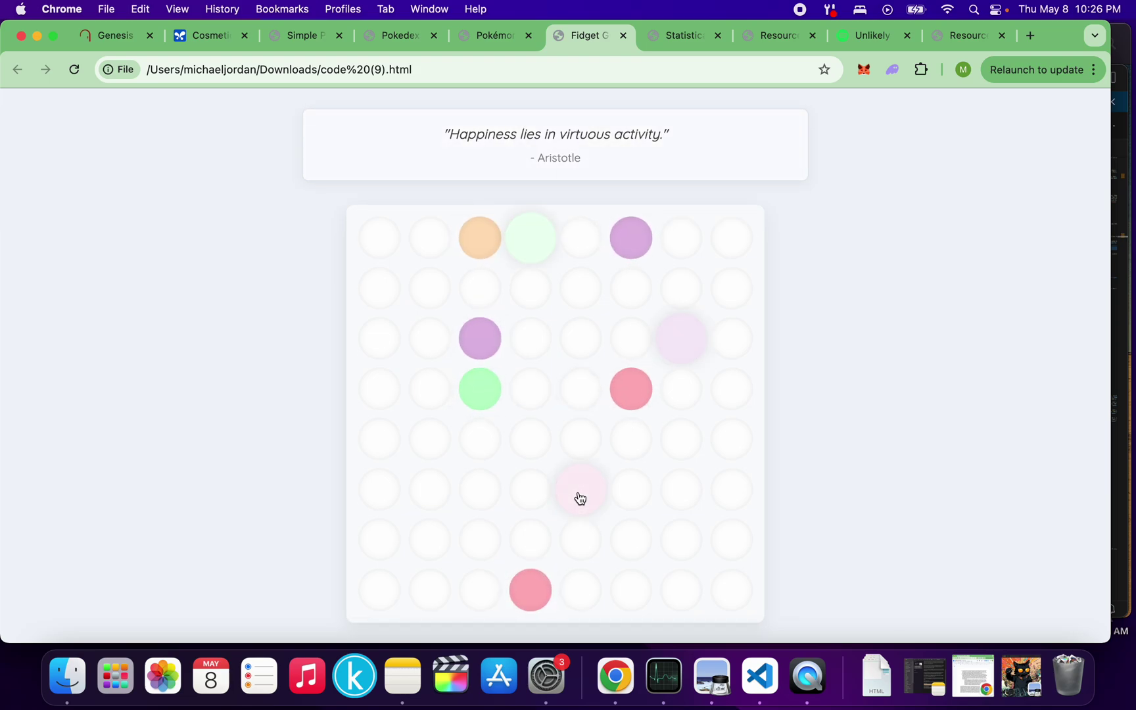
pyautogui.click(477, 492)
pyautogui.click(631, 439)
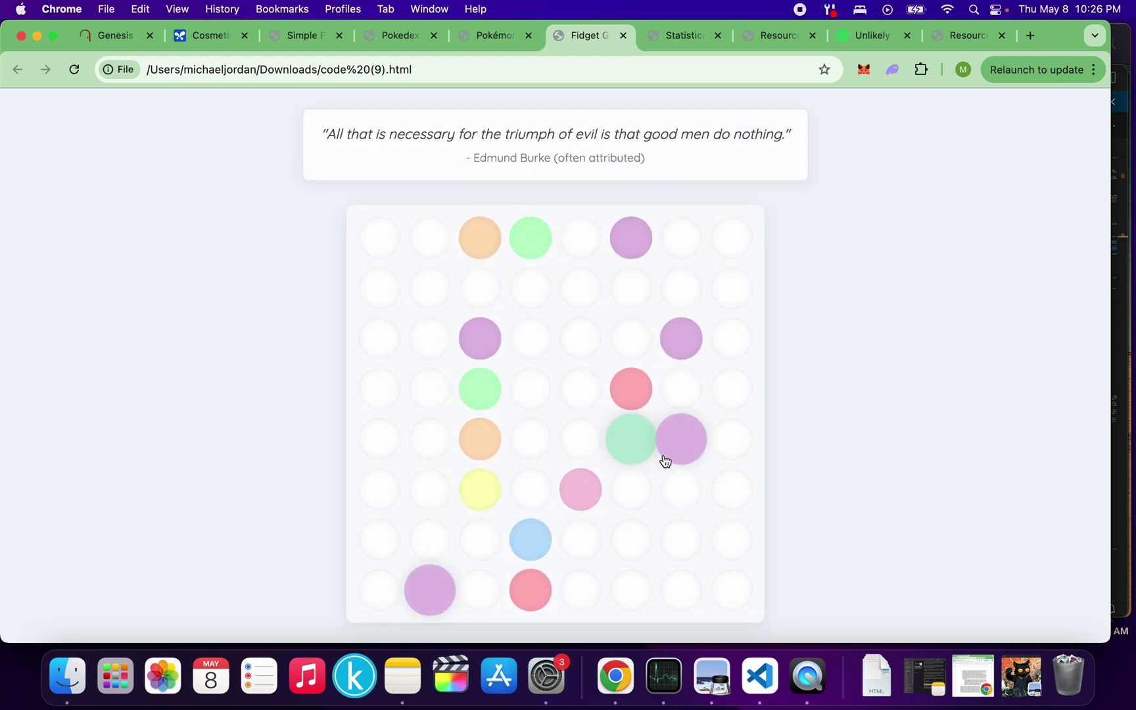
pyautogui.click(681, 489)
# - Colour more circles in the middle, bottom and rightmost columns, then switch to the Statistical visualizer
pyautogui.click(430, 338)
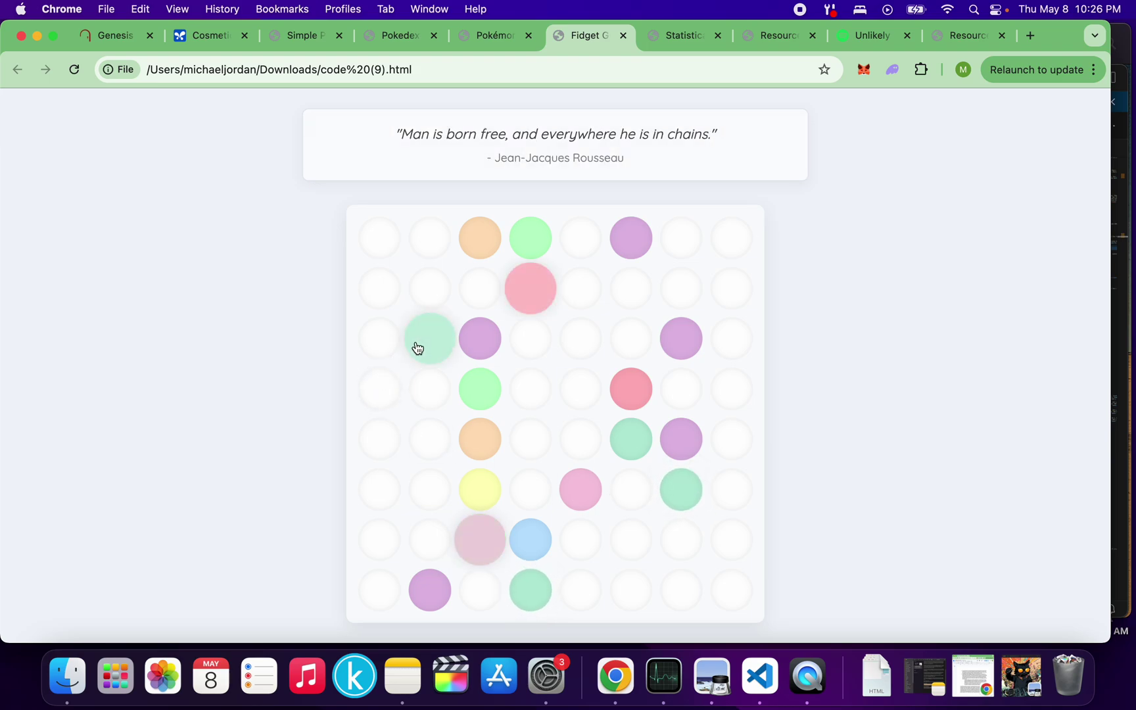
pyautogui.click(581, 339)
pyautogui.click(380, 439)
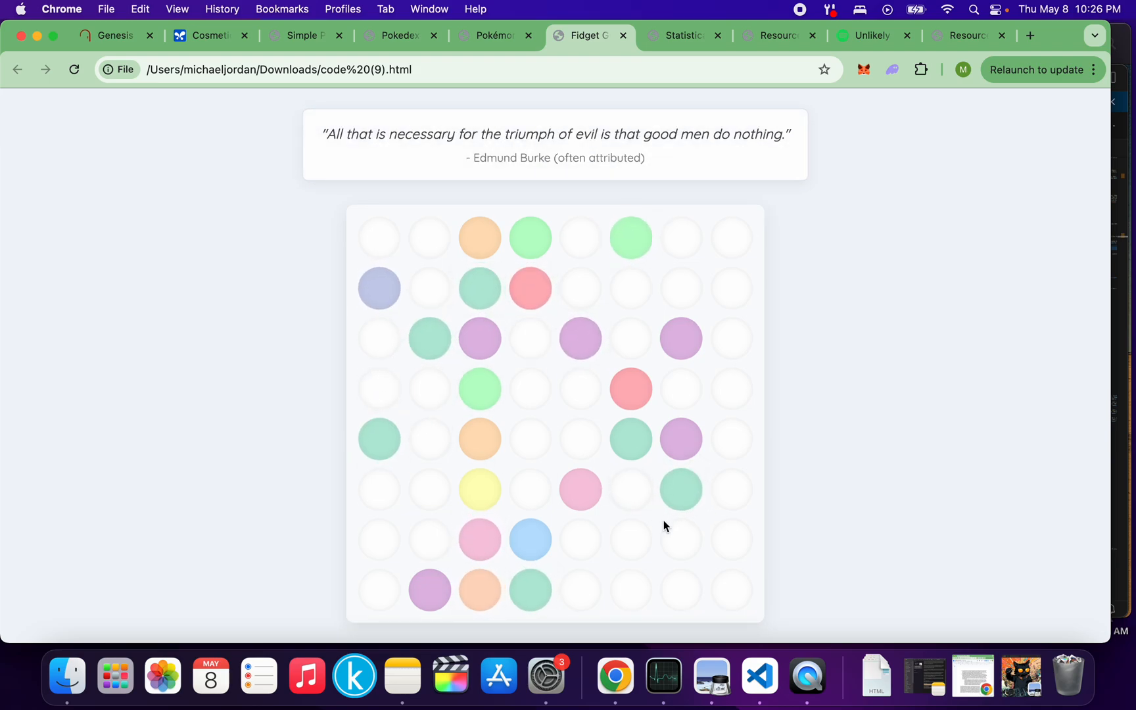
pyautogui.click(681, 539)
pyautogui.click(631, 539)
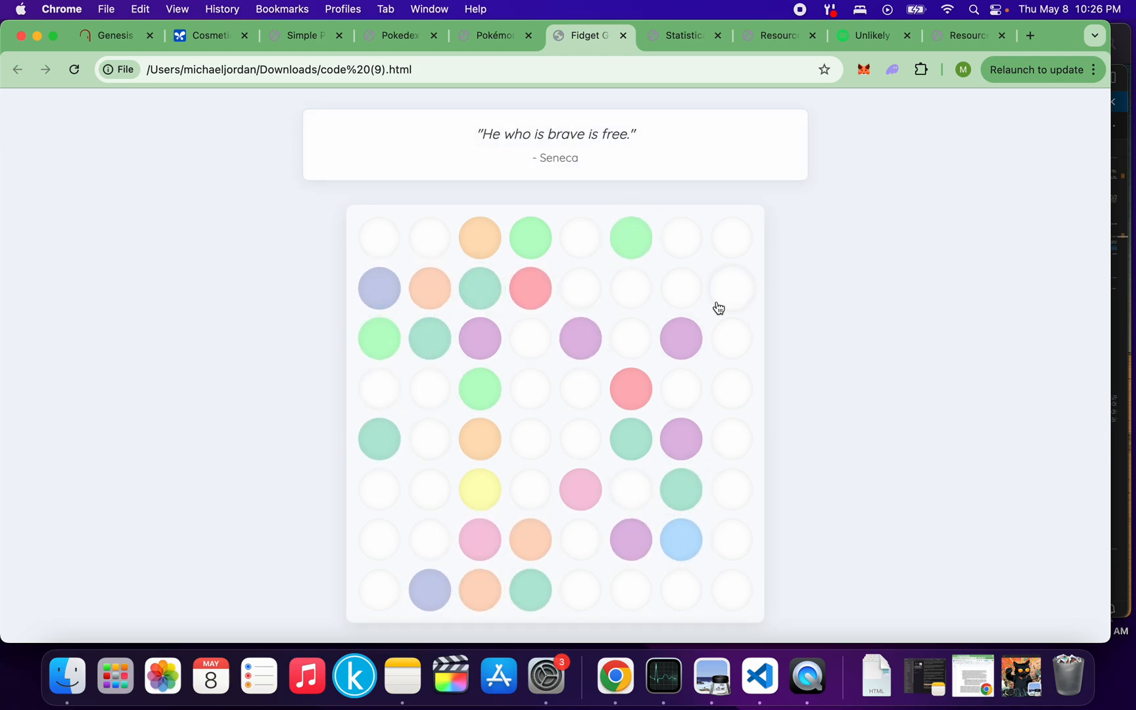
pyautogui.click(731, 287)
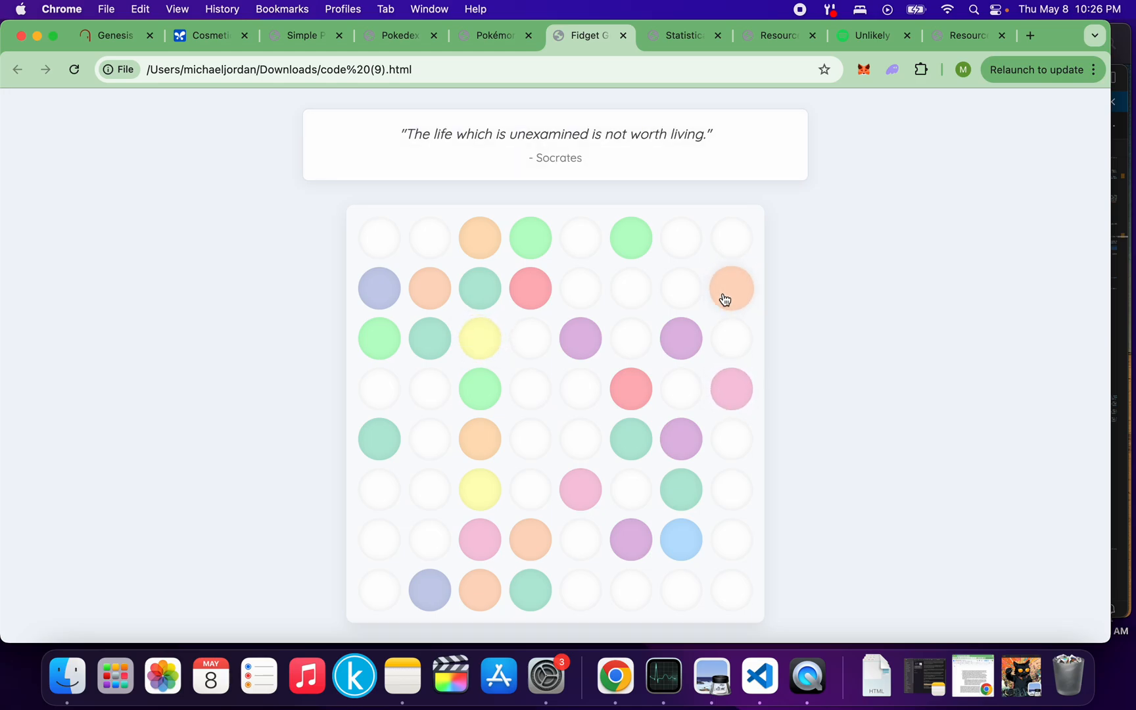
pyautogui.click(681, 35)
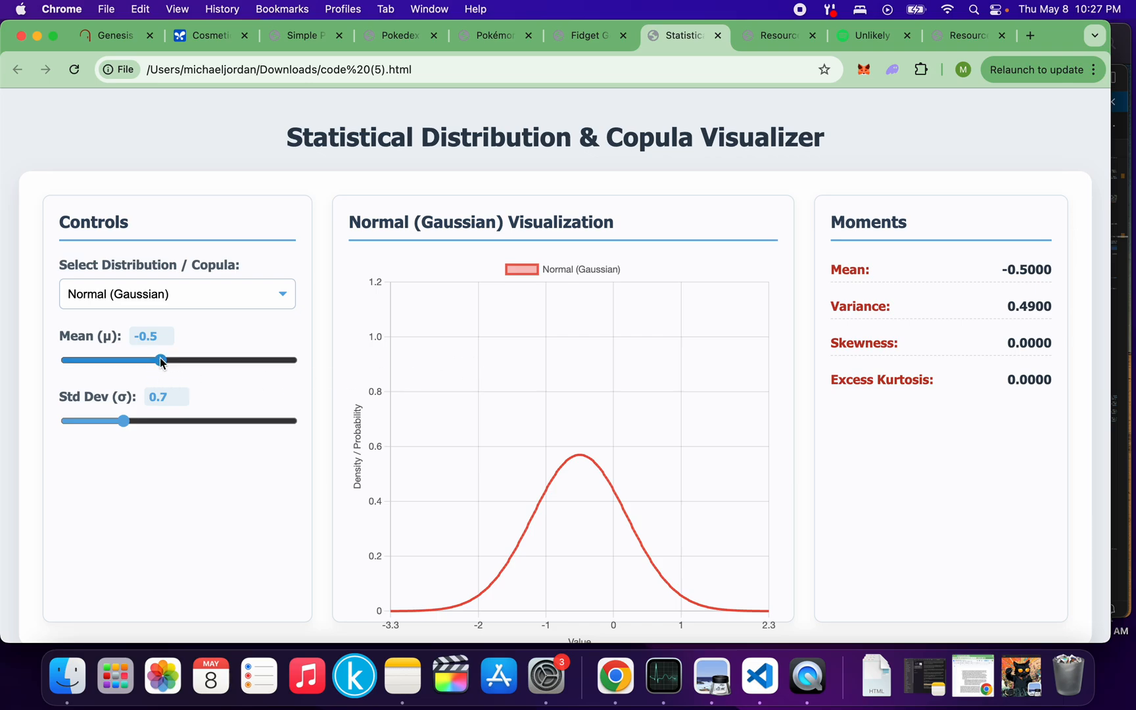
# - Set the Normal curve's mean to 0 and sweep the standard deviation from 2.5 down to minimum
pyautogui.moveTo(159, 359); pyautogui.dragTo(181, 362)
pyautogui.moveTo(123, 421)
pyautogui.mouseDown()
pyautogui.moveTo(109, 423)
pyautogui.moveTo(302, 420)
pyautogui.mouseUp()
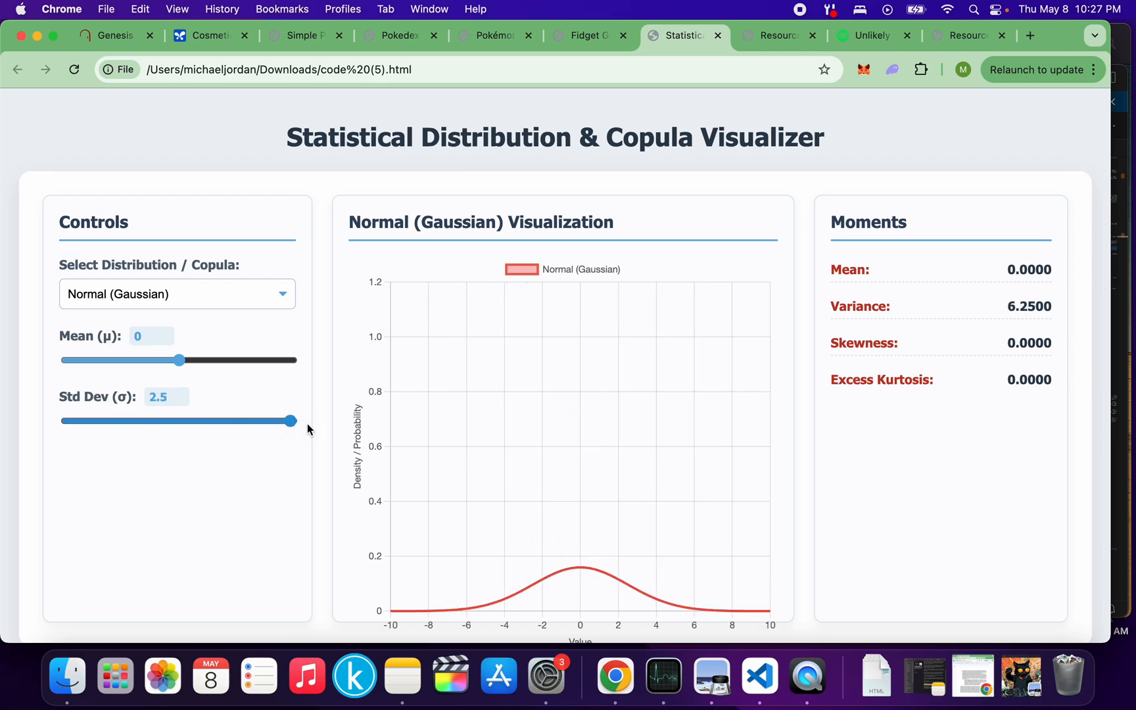
pyautogui.moveTo(291, 421)
pyautogui.mouseDown()
pyautogui.moveTo(65, 424)
pyautogui.moveTo(105, 421)
pyautogui.mouseUp()
# - Switch to the Uniform (Continuous) distribution with range -2 to 3.4
pyautogui.click(285, 298)
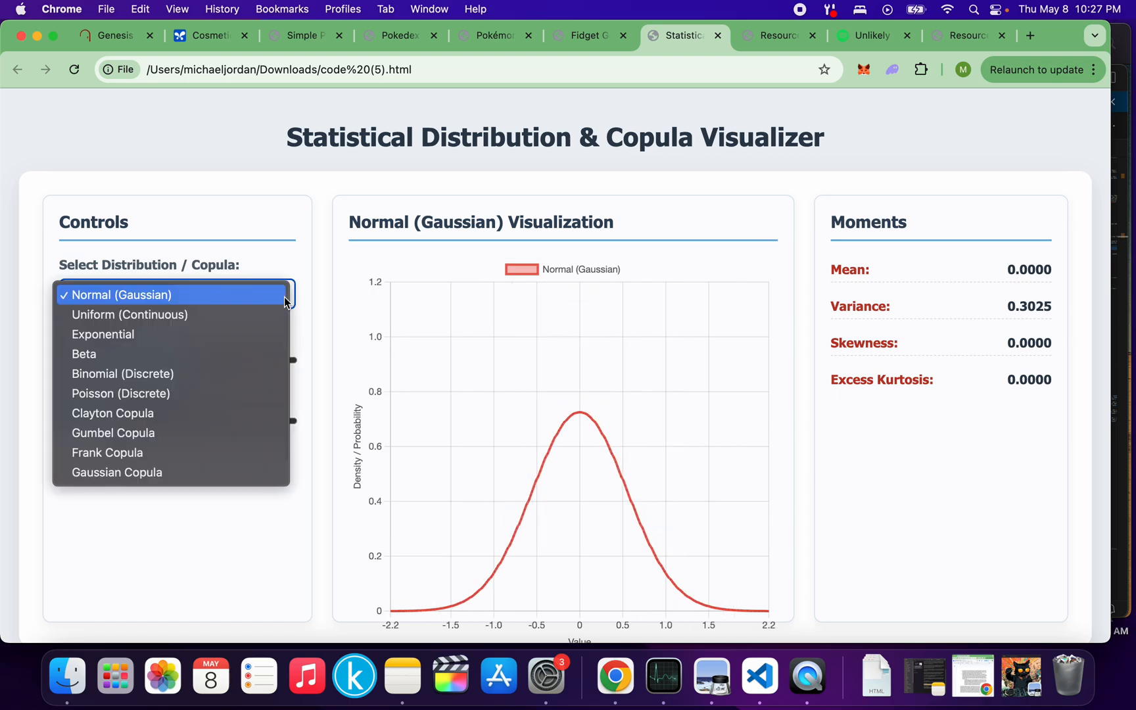
pyautogui.click(250, 316)
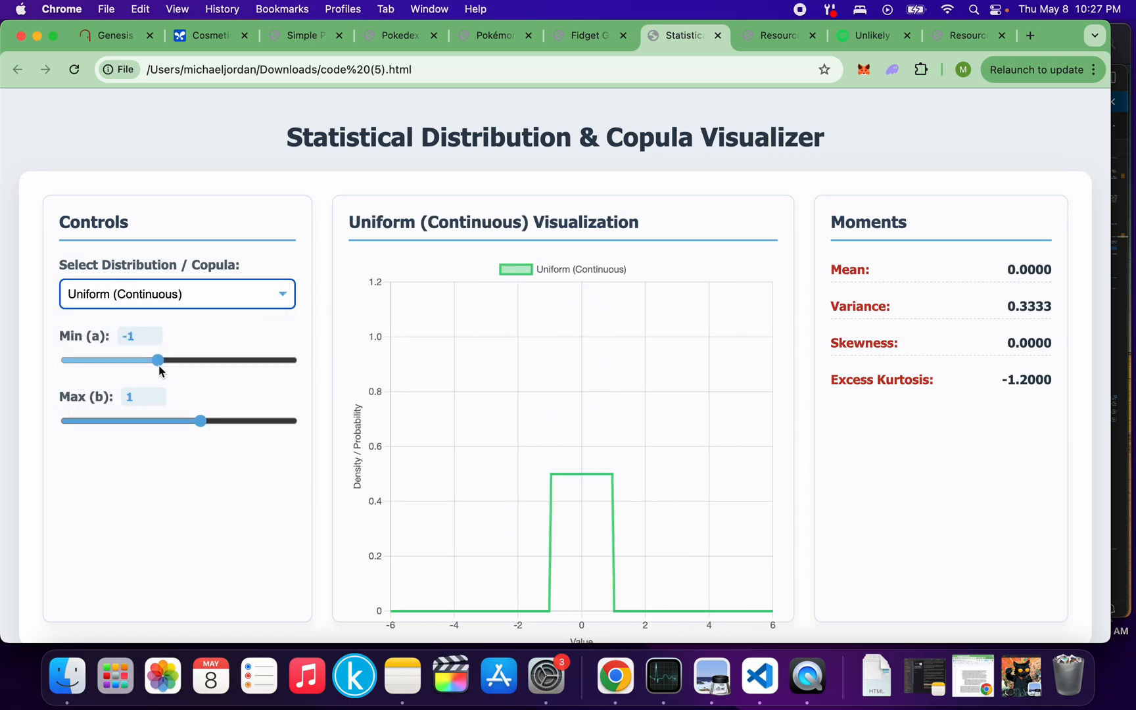
pyautogui.moveTo(158, 360); pyautogui.dragTo(136, 360)
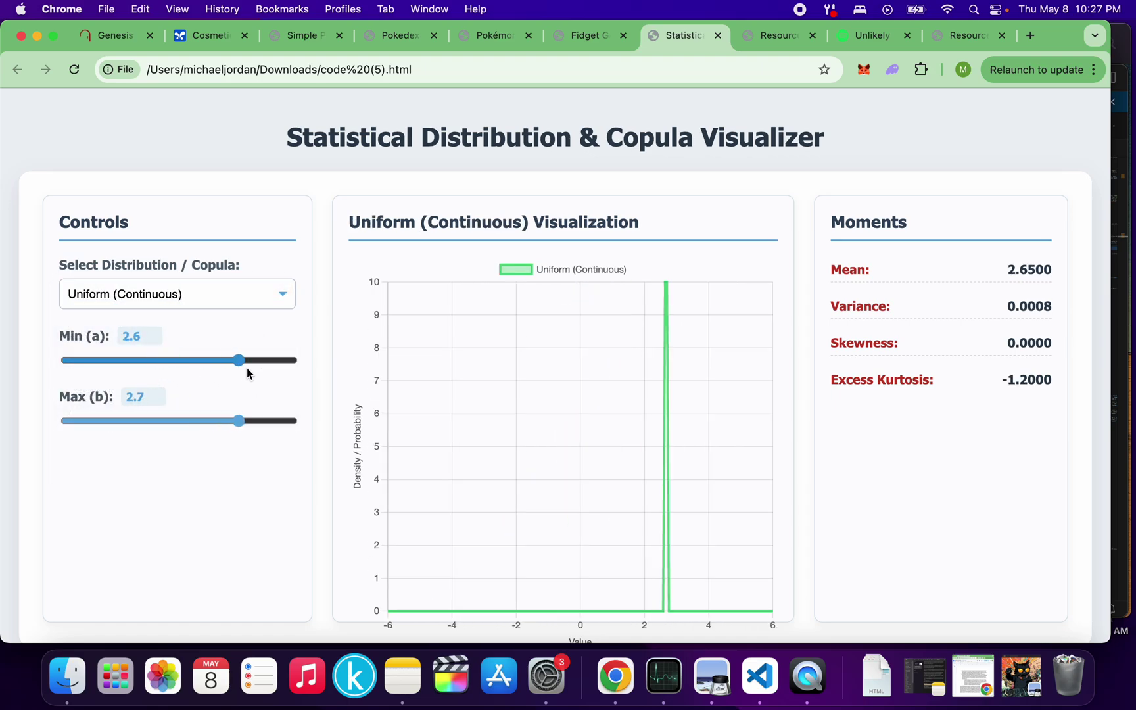
# - Switch to the Exponential distribution with rate 1.3, then choose the Gaussian Copula
pyautogui.click(273, 305)
pyautogui.click(246, 319)
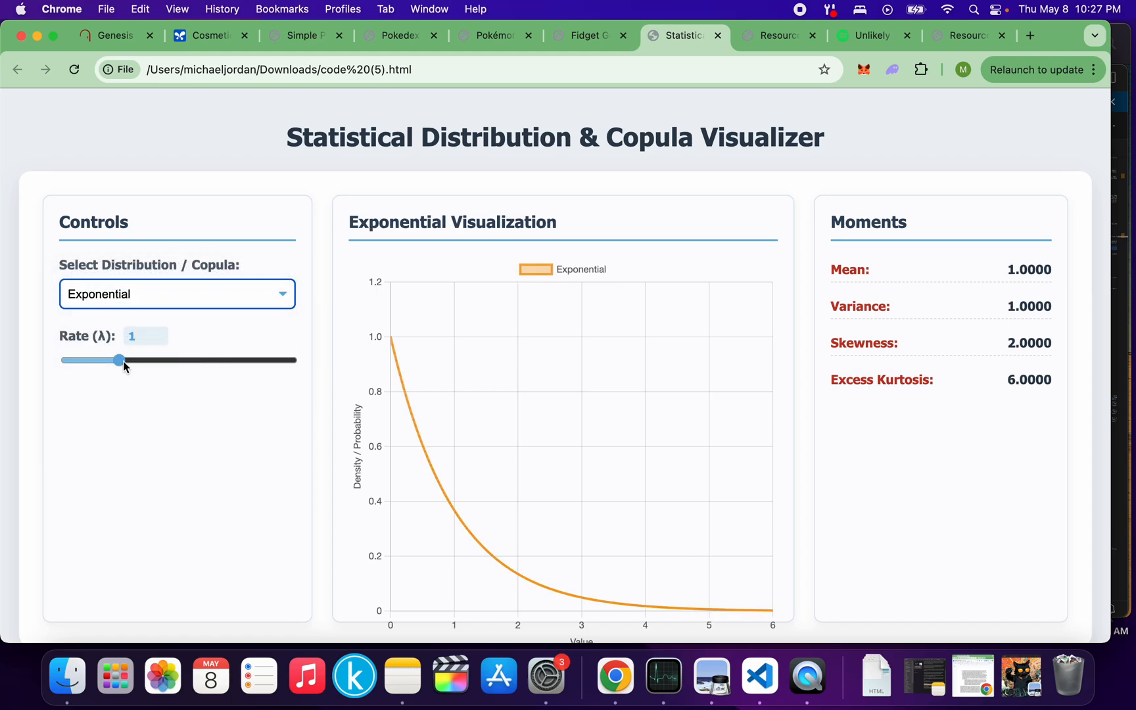
pyautogui.moveTo(119, 360); pyautogui.dragTo(143, 361)
pyautogui.click(282, 293)
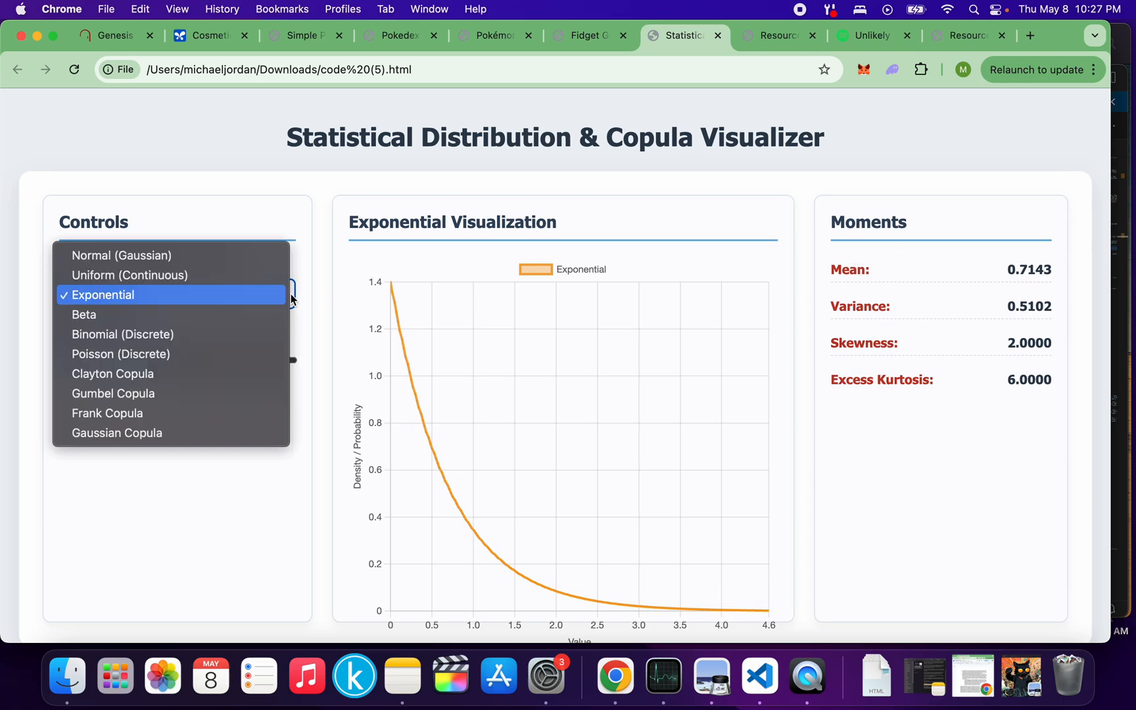
pyautogui.click(169, 432)
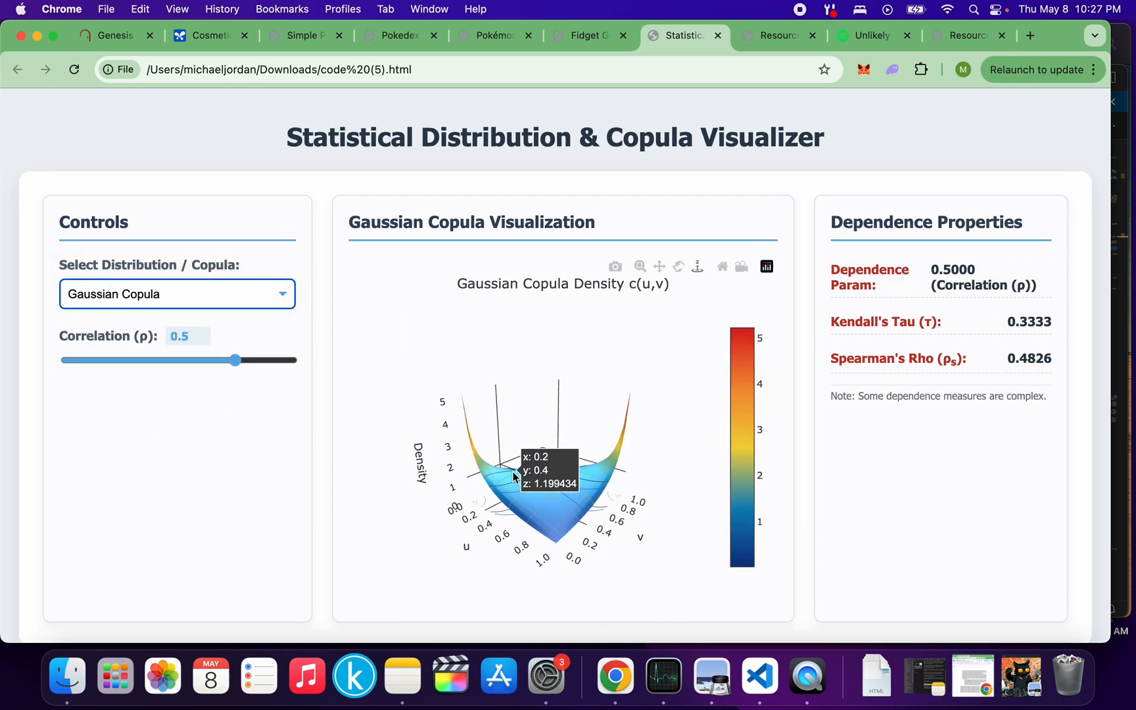
# - Orbit the Gaussian Copula density surface through several viewing angles
pyautogui.moveTo(550, 471)
pyautogui.mouseDown()
pyautogui.moveTo(477, 516)
pyautogui.moveTo(639, 414)
pyautogui.moveTo(516, 511)
pyautogui.mouseUp()
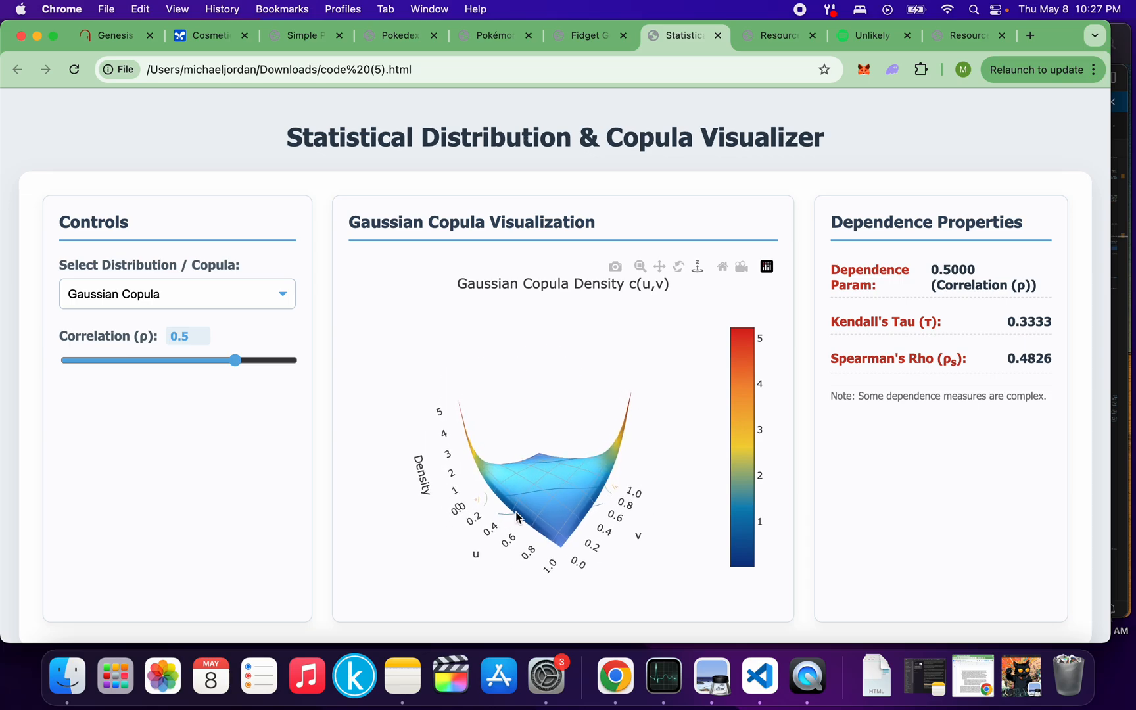
pyautogui.moveTo(515, 511)
pyautogui.mouseDown()
pyautogui.moveTo(491, 493)
pyautogui.moveTo(609, 460)
pyautogui.mouseUp()
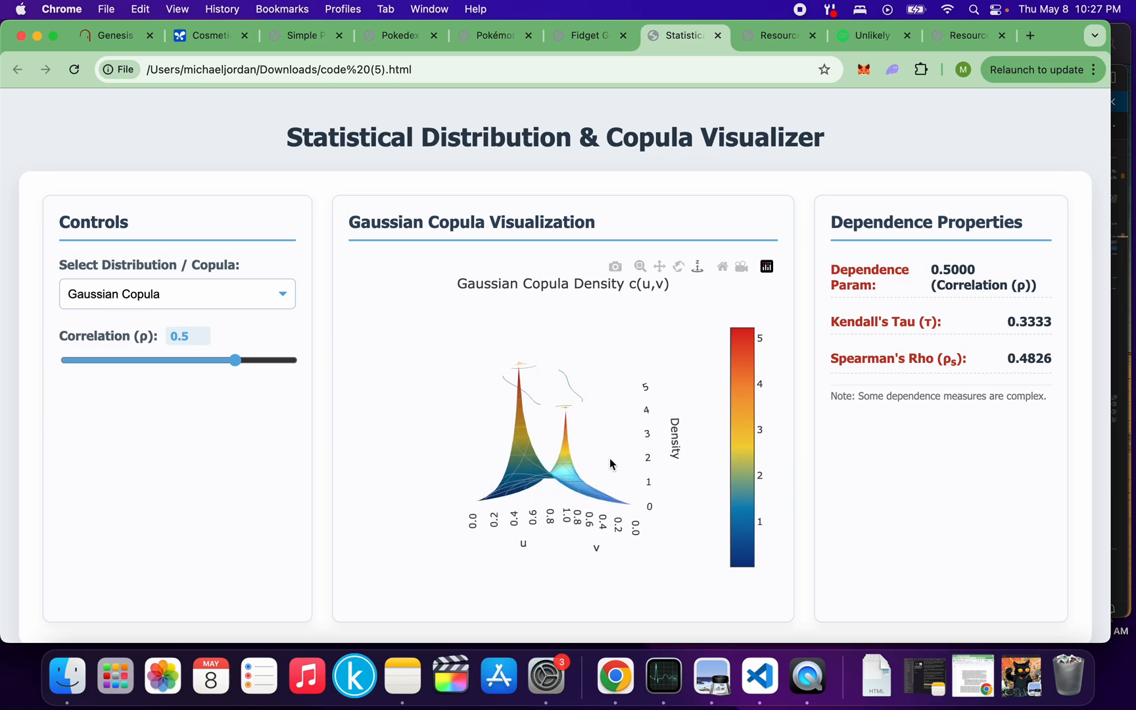
pyautogui.moveTo(609, 461)
pyautogui.mouseDown()
pyautogui.moveTo(458, 506)
pyautogui.moveTo(451, 476)
pyautogui.moveTo(585, 518)
pyautogui.mouseUp()
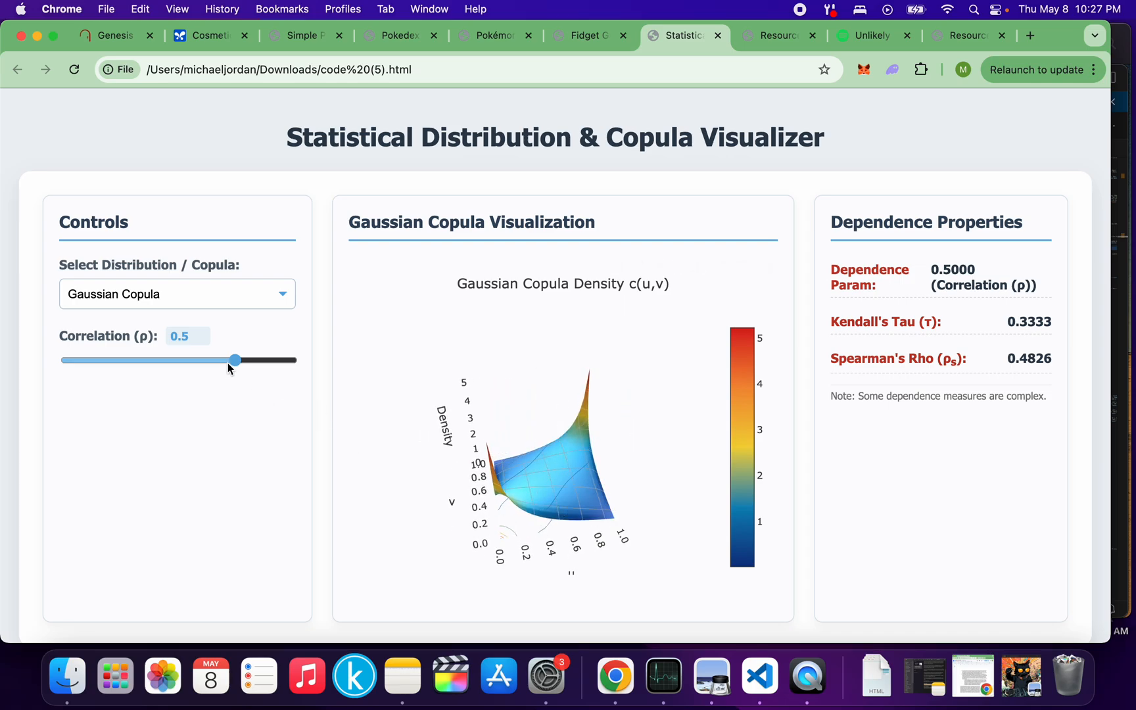
# - Lower Correlation to −0.11, inspect the reshaped surface, then move to the Resource Grid Builder tab
pyautogui.moveTo(234, 361); pyautogui.dragTo(166, 360)
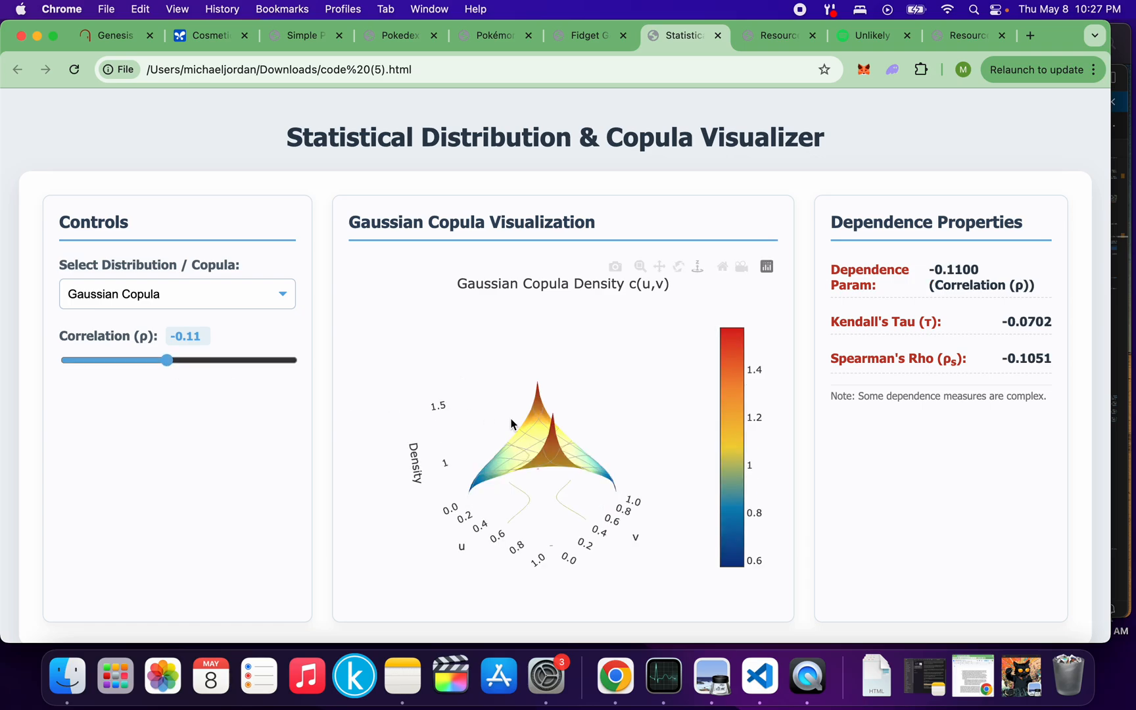
pyautogui.moveTo(541, 444)
pyautogui.mouseDown()
pyautogui.moveTo(593, 404)
pyautogui.moveTo(538, 452)
pyautogui.moveTo(588, 473)
pyautogui.moveTo(705, 483)
pyautogui.mouseUp()
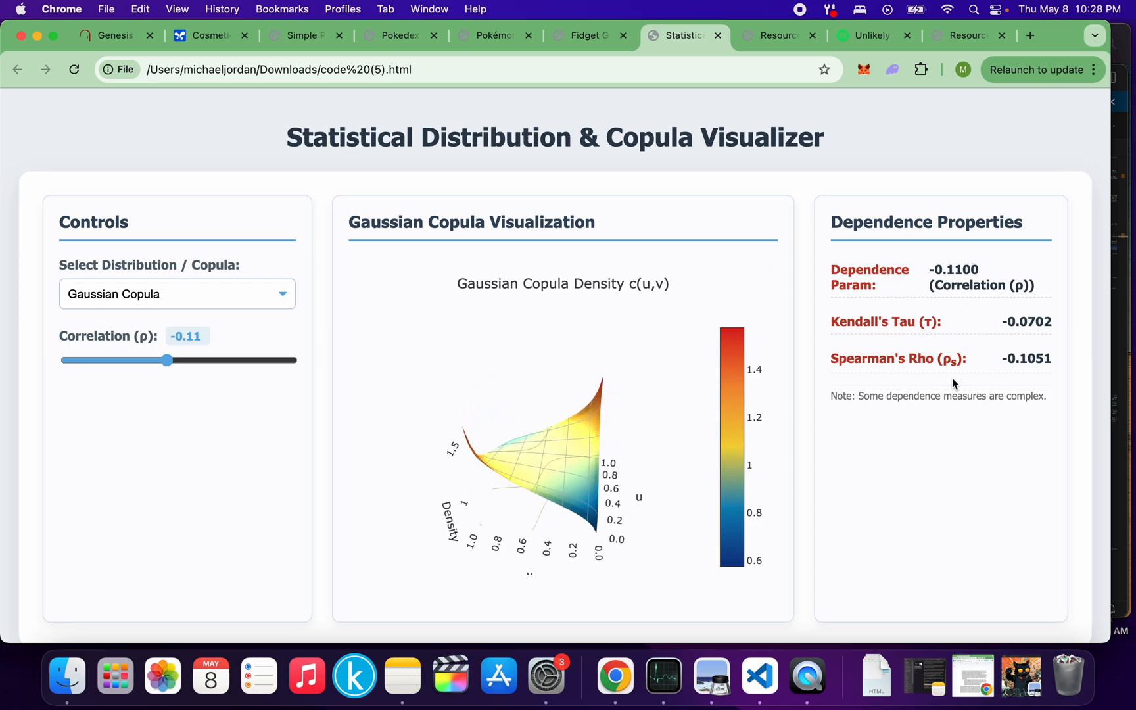
pyautogui.moveTo(652, 484)
pyautogui.mouseDown()
pyautogui.moveTo(619, 381)
pyautogui.moveTo(627, 450)
pyautogui.mouseUp()
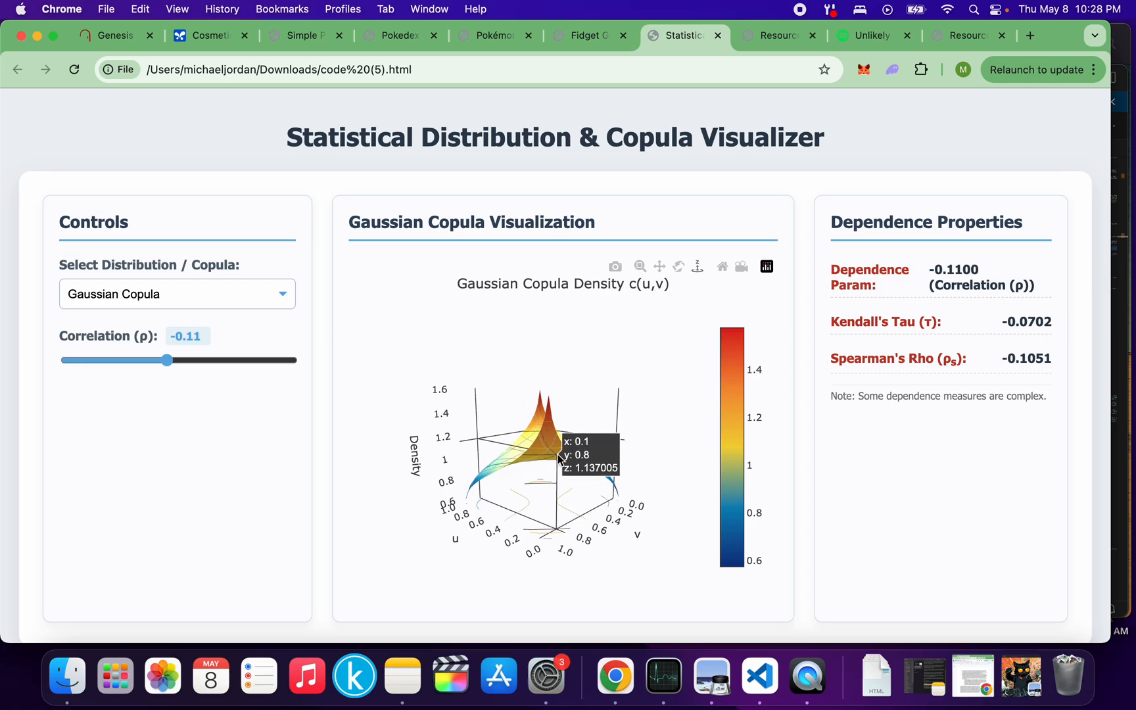
pyautogui.moveTo(626, 453); pyautogui.dragTo(641, 479)
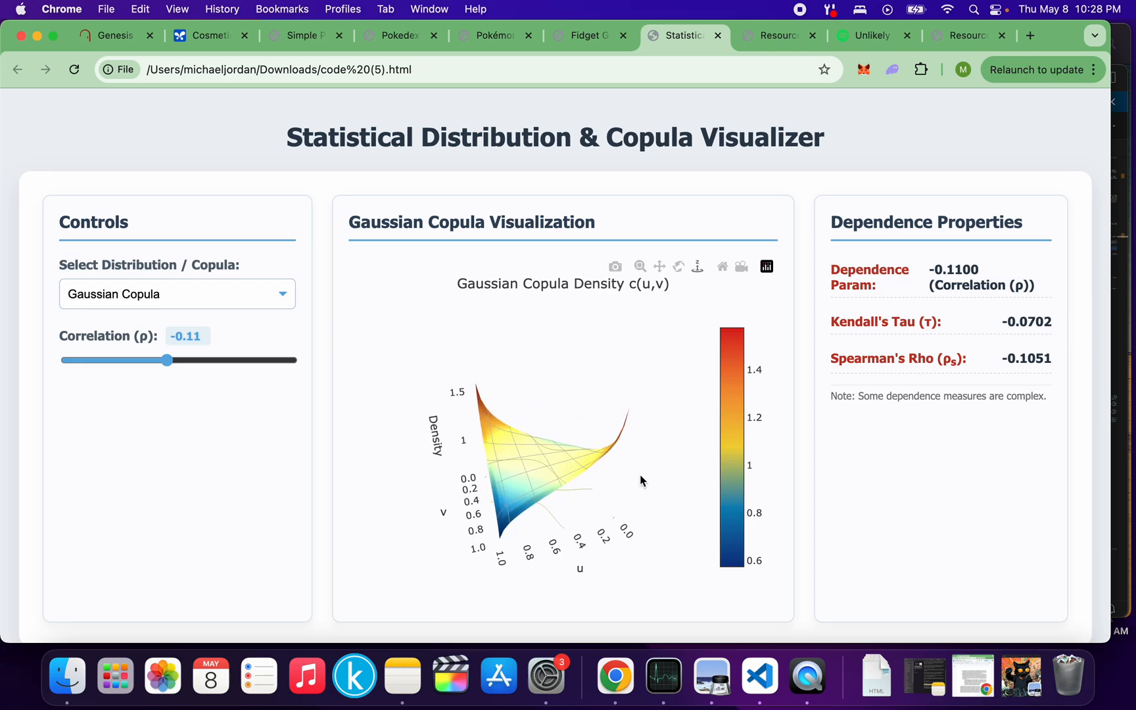
pyautogui.click(778, 36)
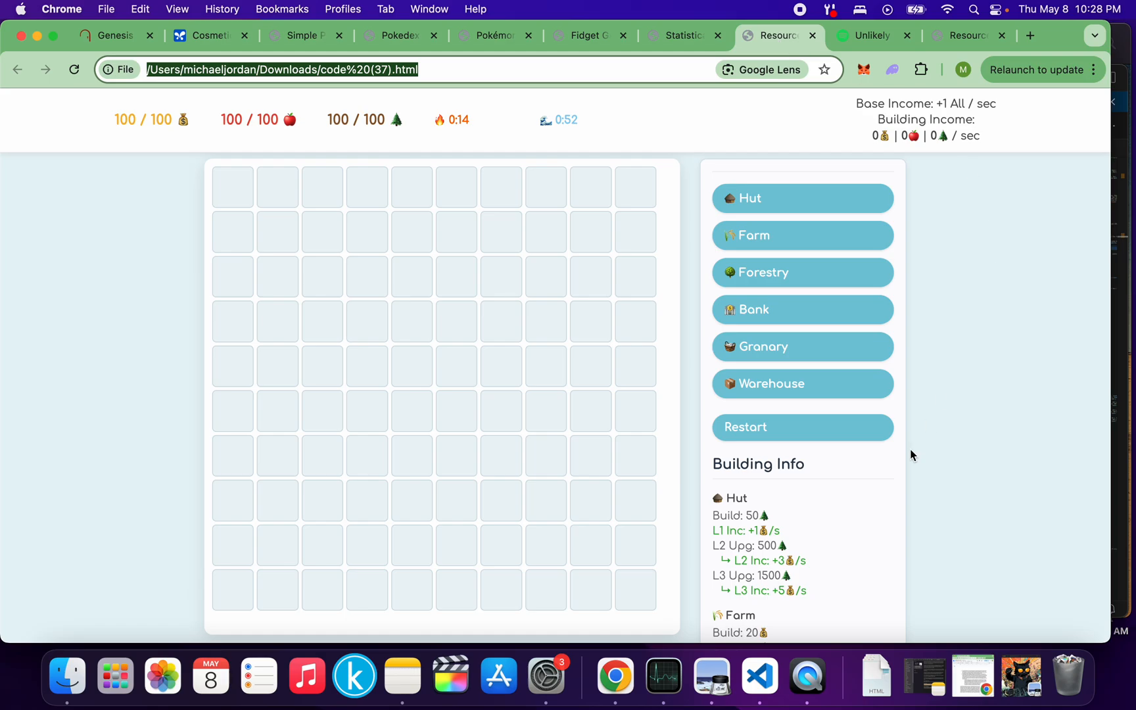
pyautogui.scroll(-5, 850, 525)
pyautogui.scroll(-3, 850, 525)
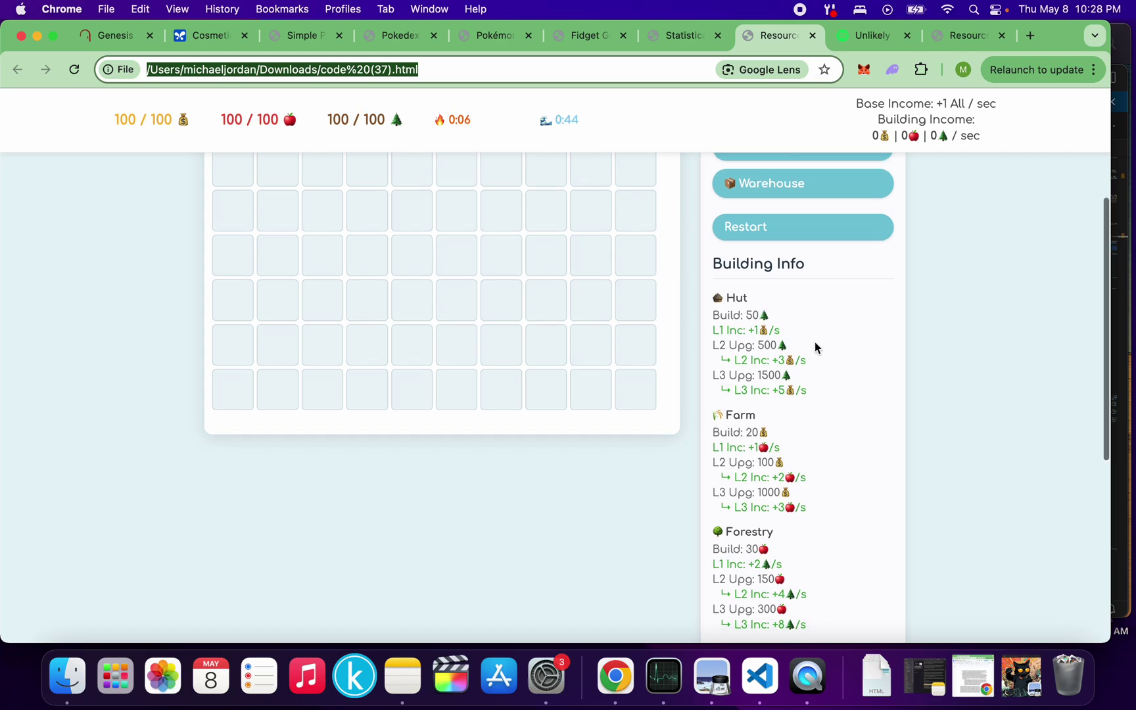
pyautogui.scroll(-1, 807, 348)
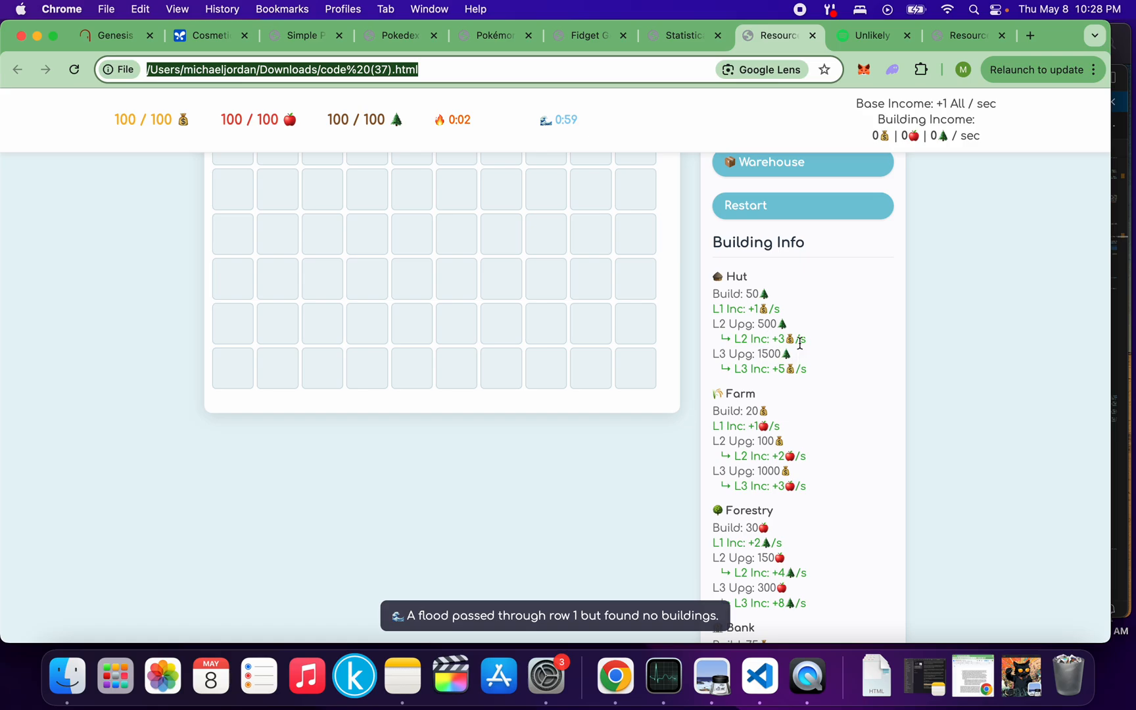
pyautogui.scroll(-2, 814, 386)
pyautogui.scroll(-2, 814, 384)
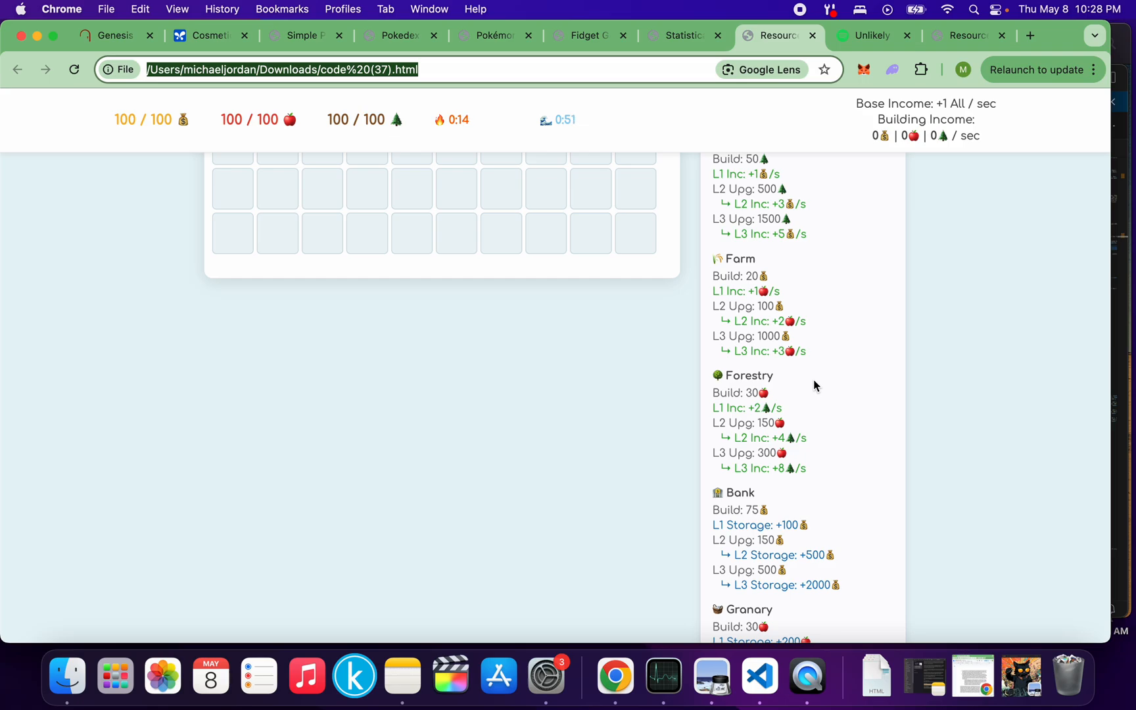
pyautogui.scroll(-2, 812, 379)
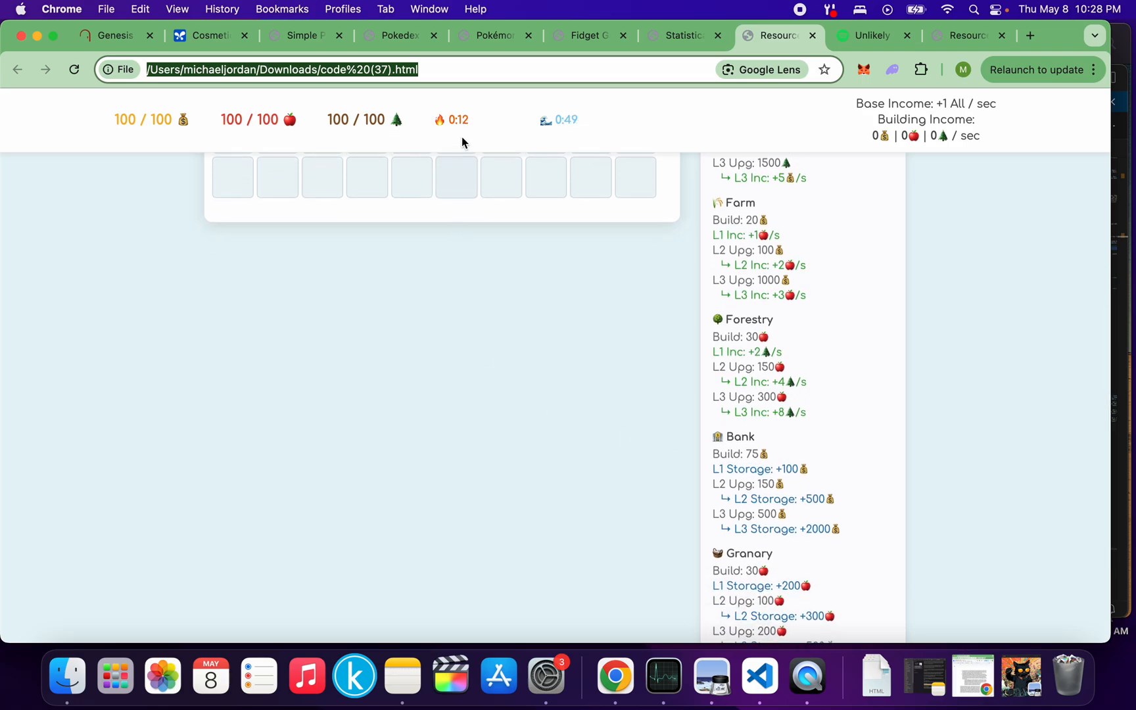
pyautogui.scroll(-2, 801, 410)
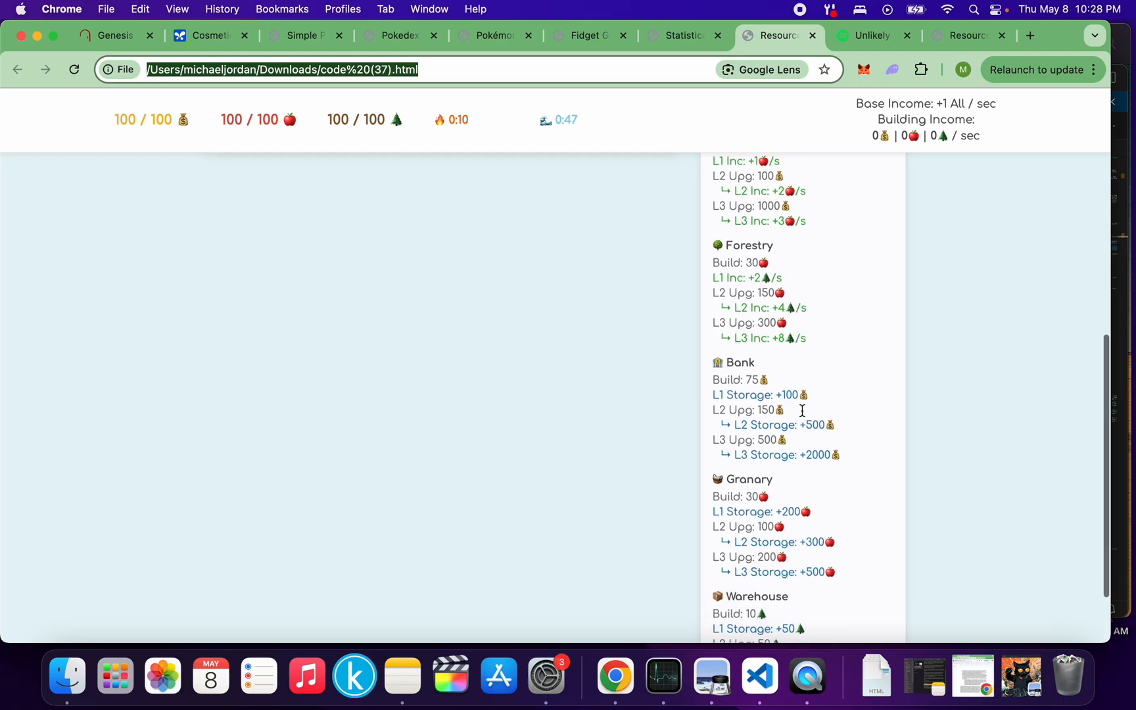
pyautogui.scroll(-2, 801, 410)
pyautogui.scroll(5, 801, 409)
pyautogui.scroll(5, 801, 409)
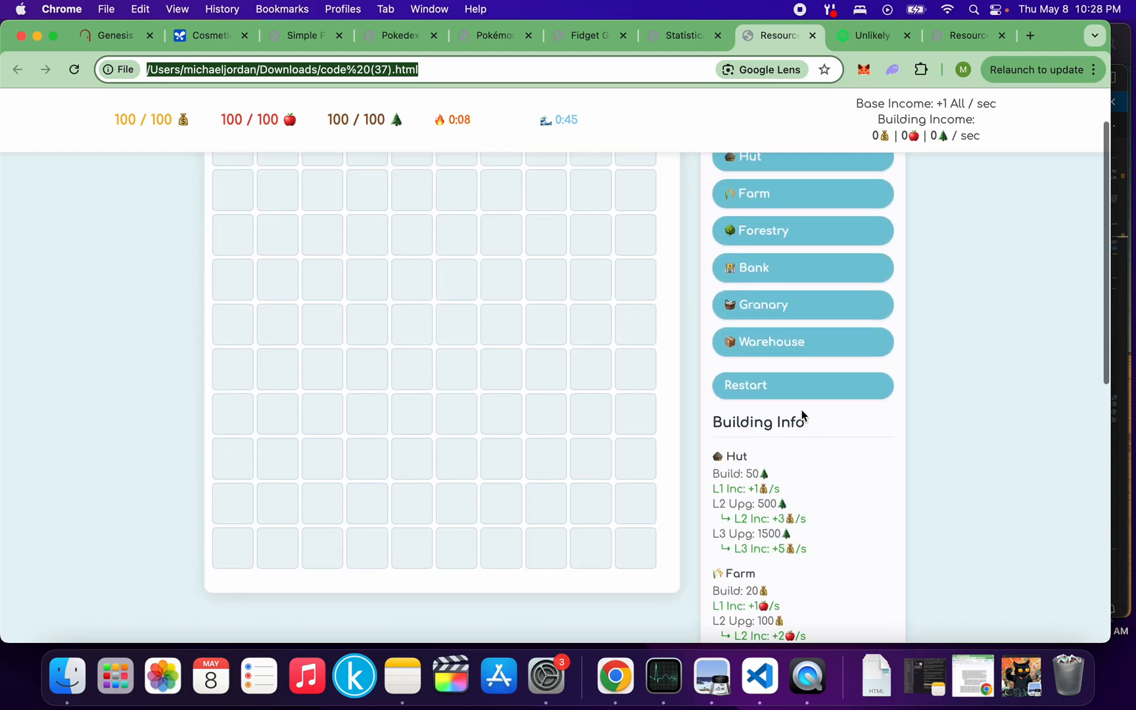
pyautogui.scroll(2, 802, 409)
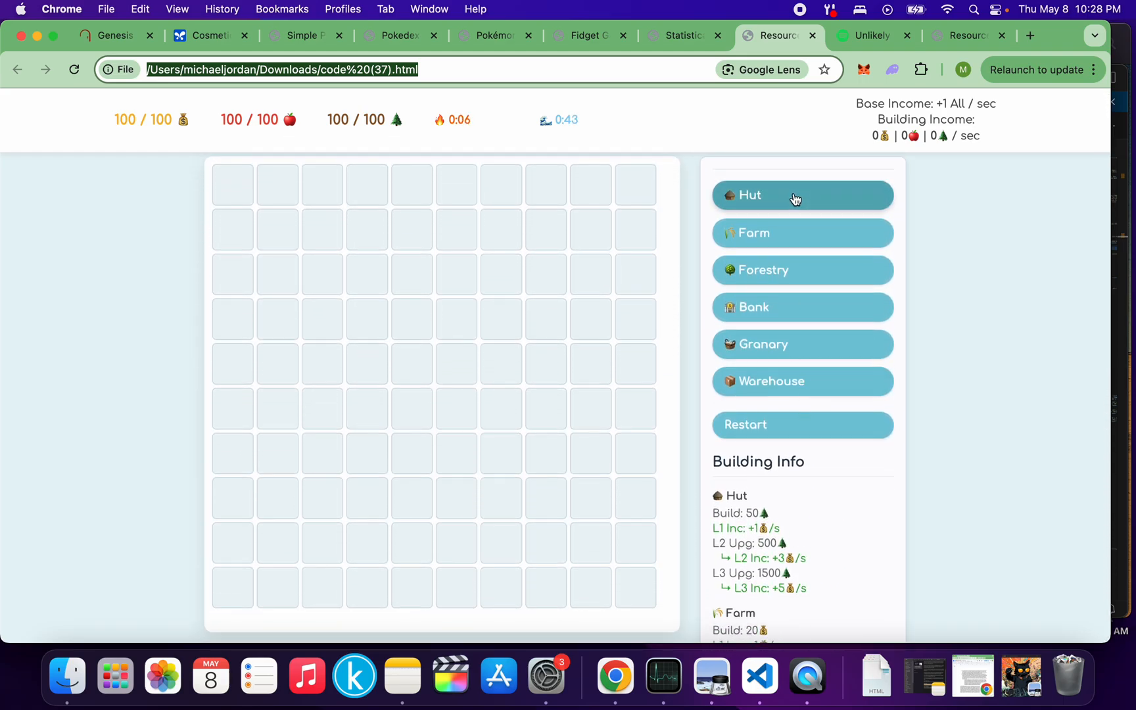
# - Select the Hut building ready to place on the empty grid
pyautogui.click(795, 199)
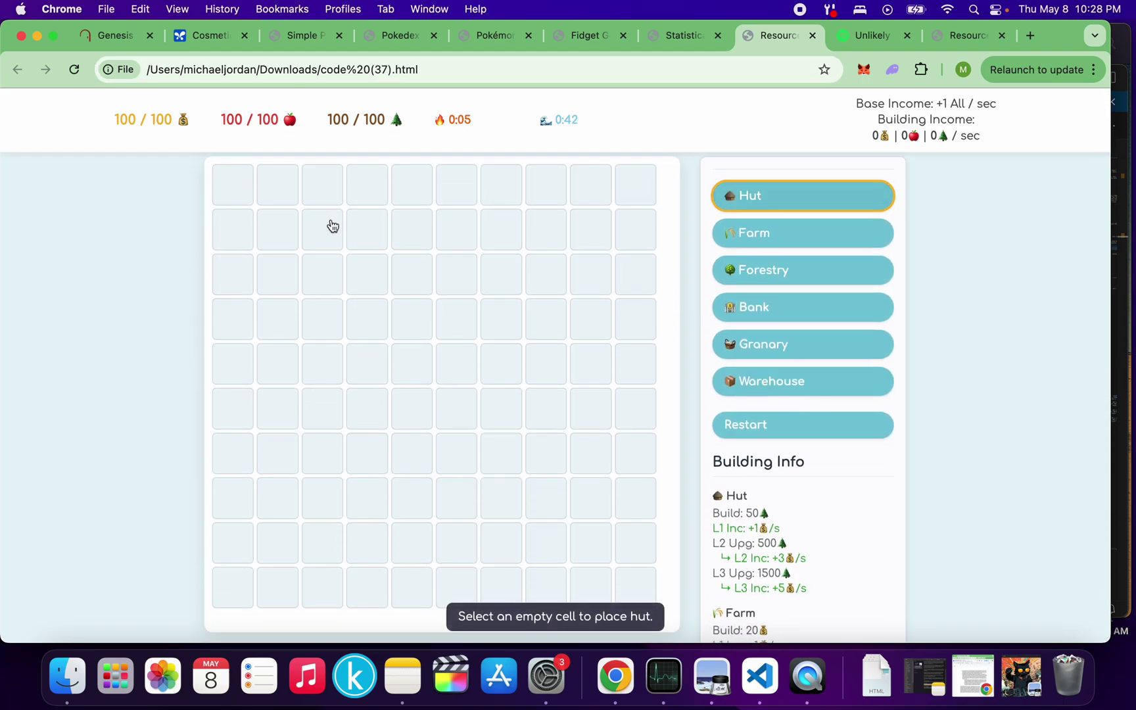
# - Fill the first top-row cells with two huts, a farm and a bank
pyautogui.click(247, 202)
pyautogui.click(735, 195)
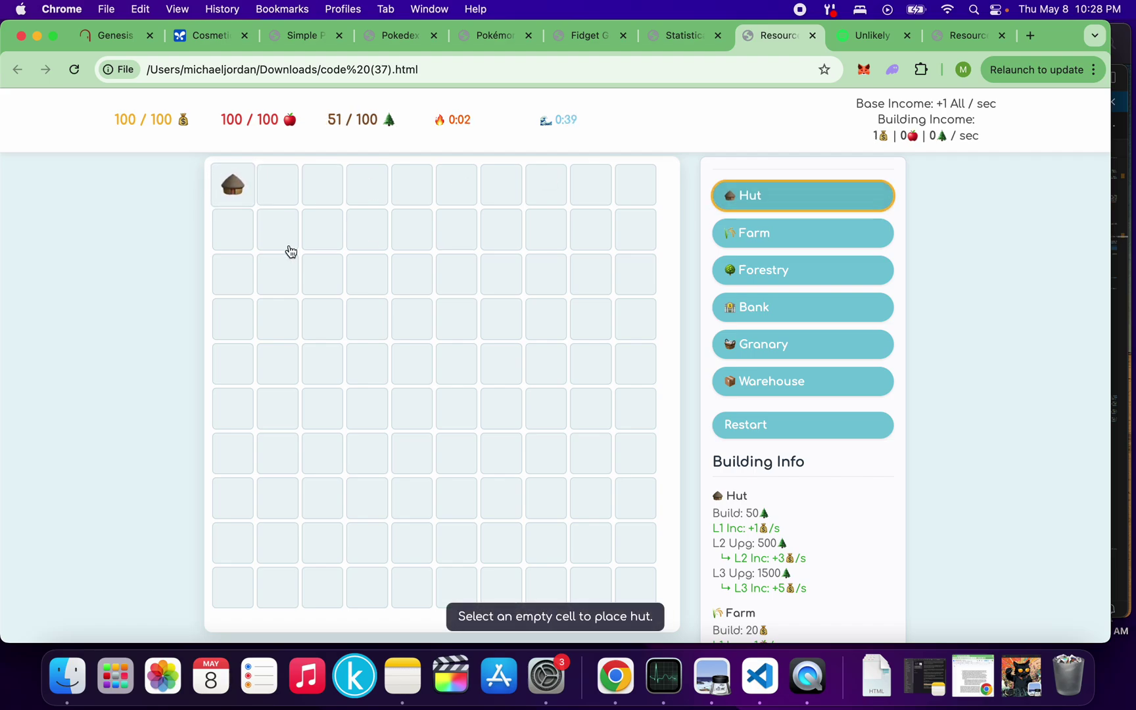
pyautogui.click(278, 203)
pyautogui.click(753, 233)
pyautogui.click(321, 188)
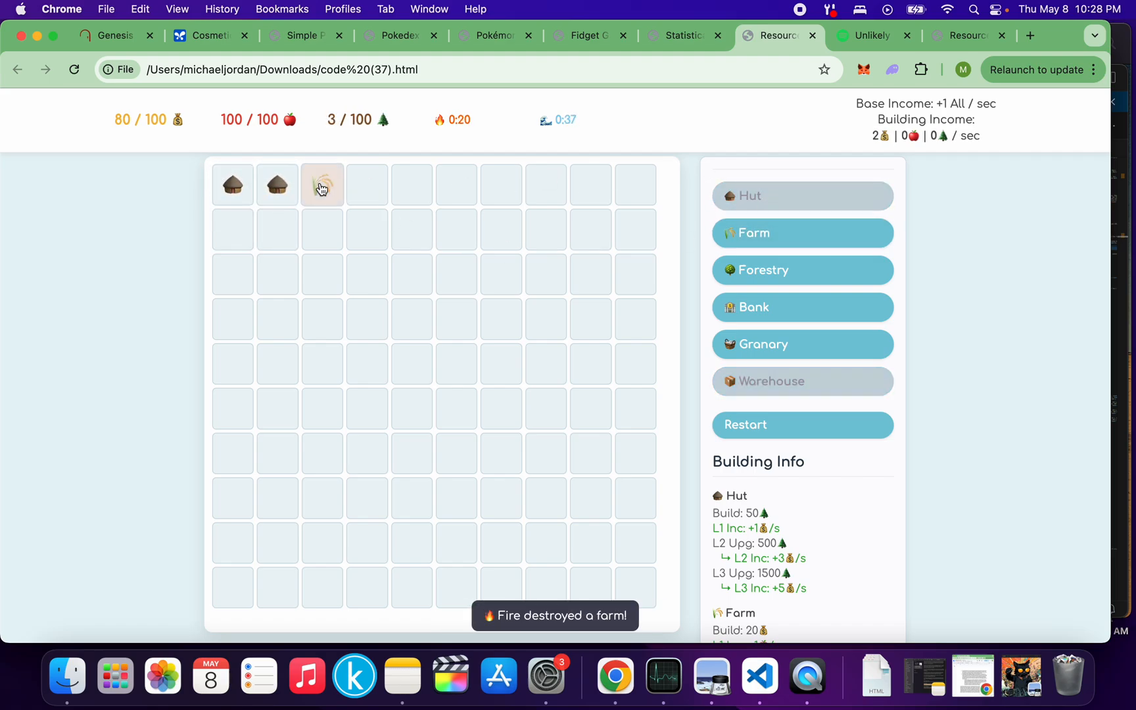
pyautogui.click(782, 268)
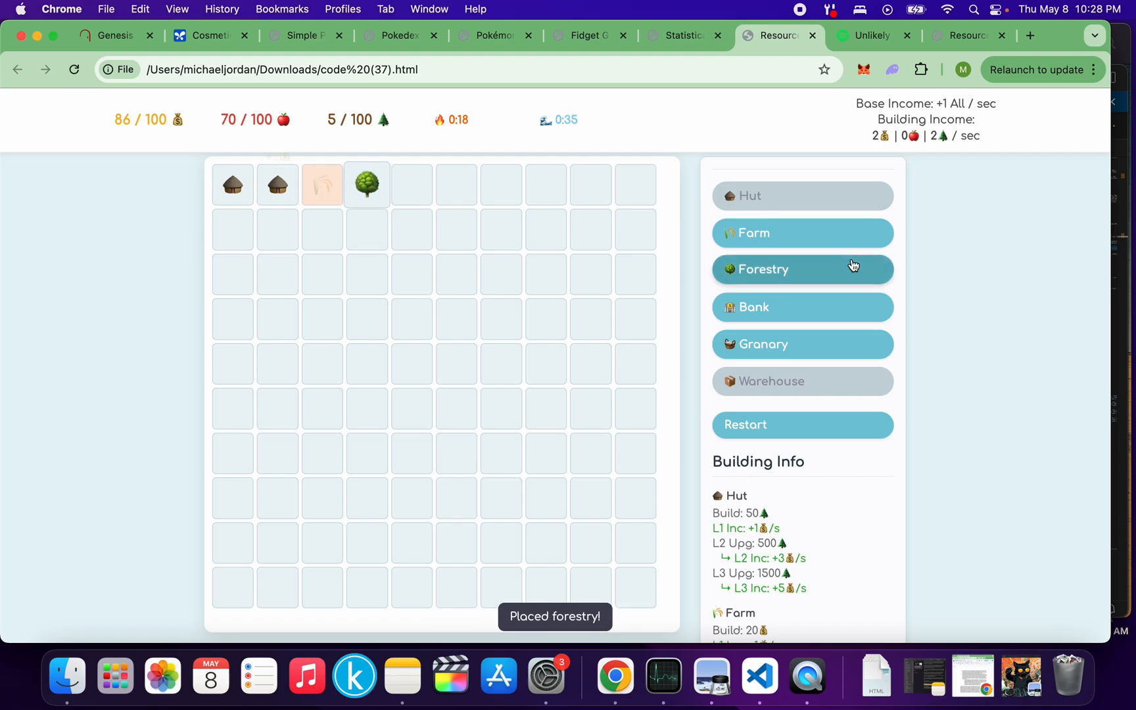
pyautogui.click(817, 307)
pyautogui.click(412, 188)
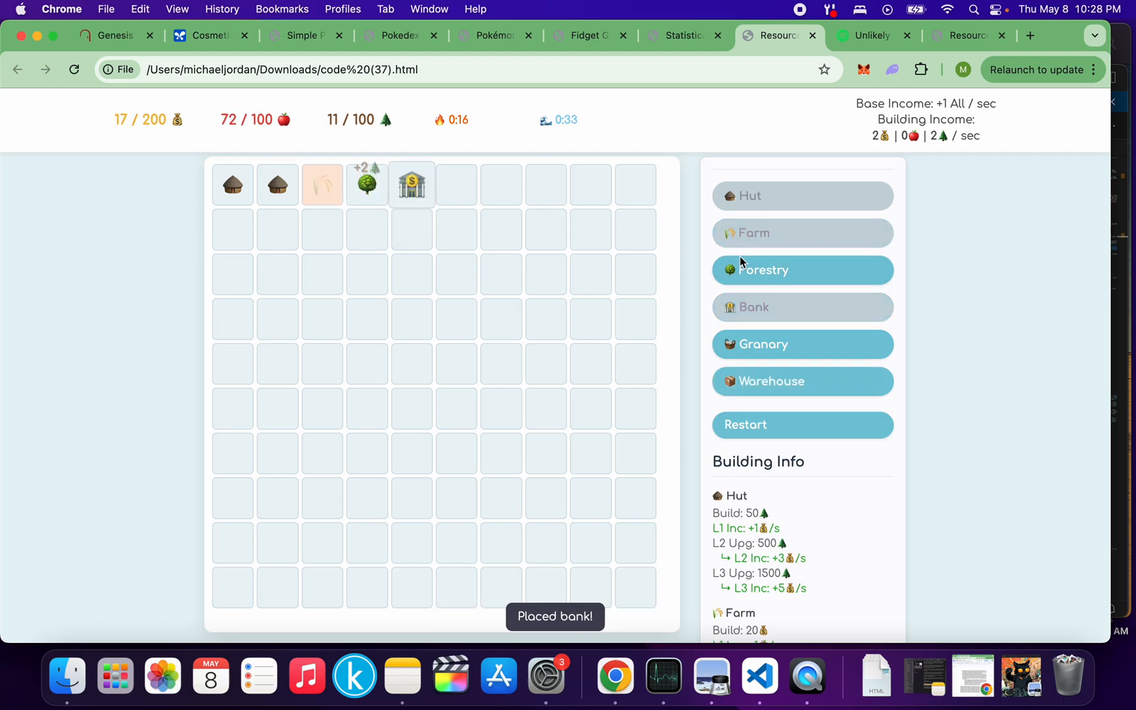
# - Complete the top row with a granary, forestry, farm, warehouse and another farm
pyautogui.click(754, 345)
pyautogui.click(456, 186)
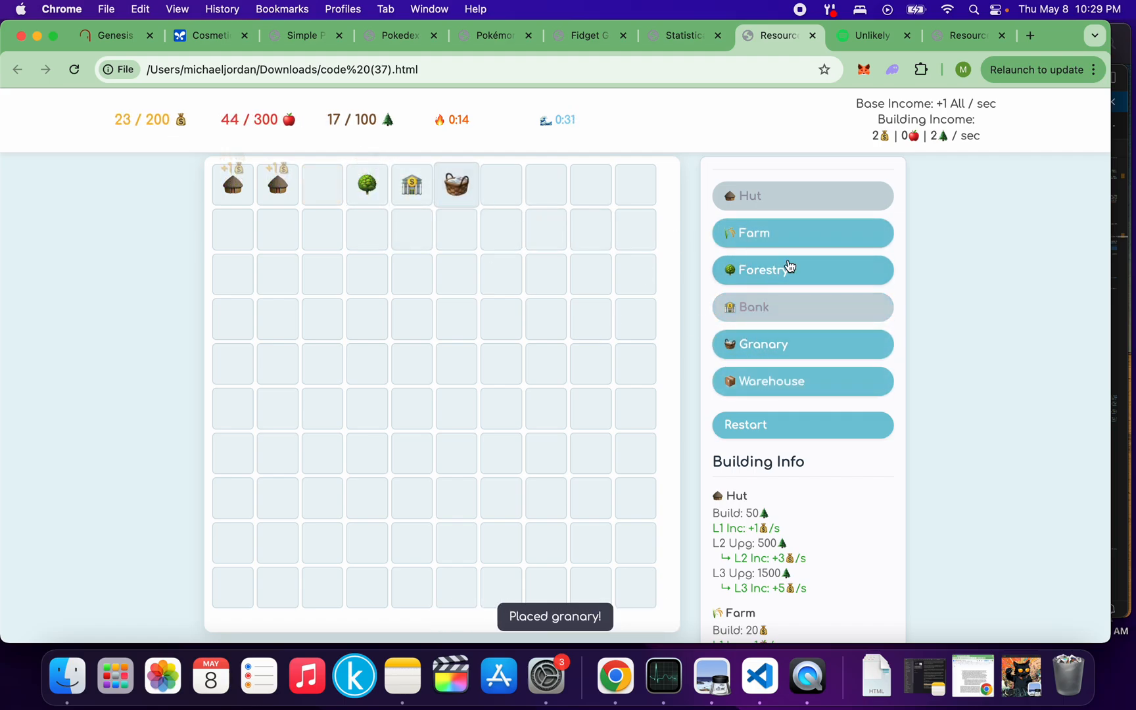
pyautogui.click(789, 268)
pyautogui.click(501, 186)
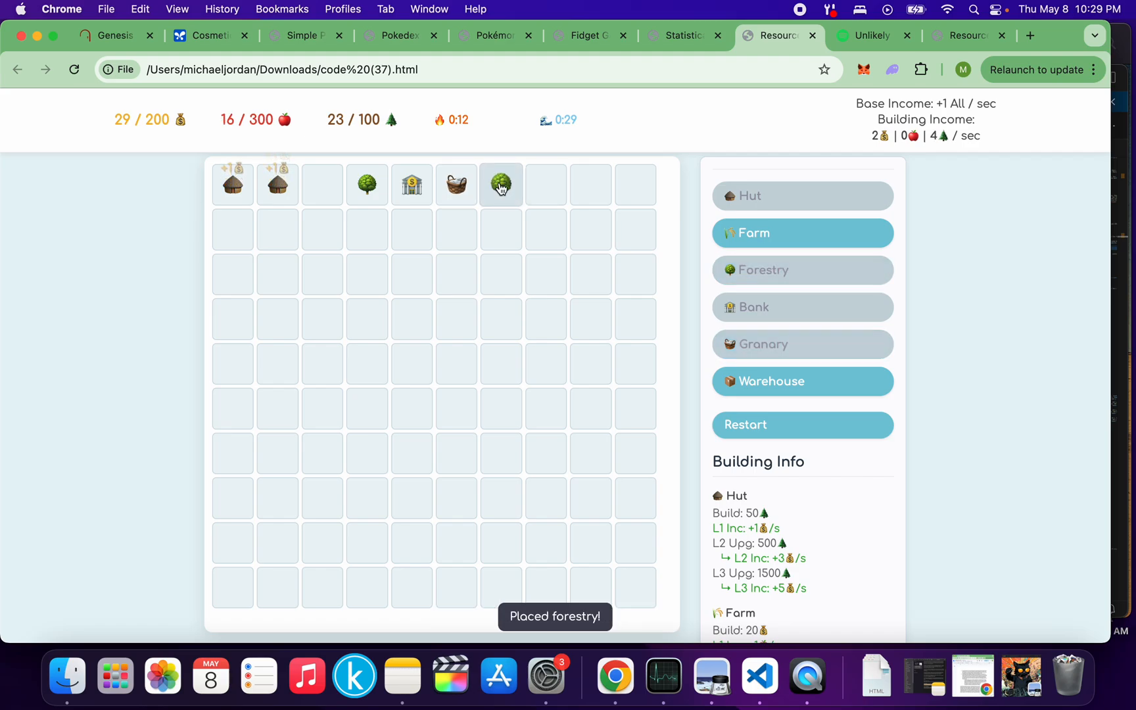
pyautogui.click(779, 234)
pyautogui.click(545, 186)
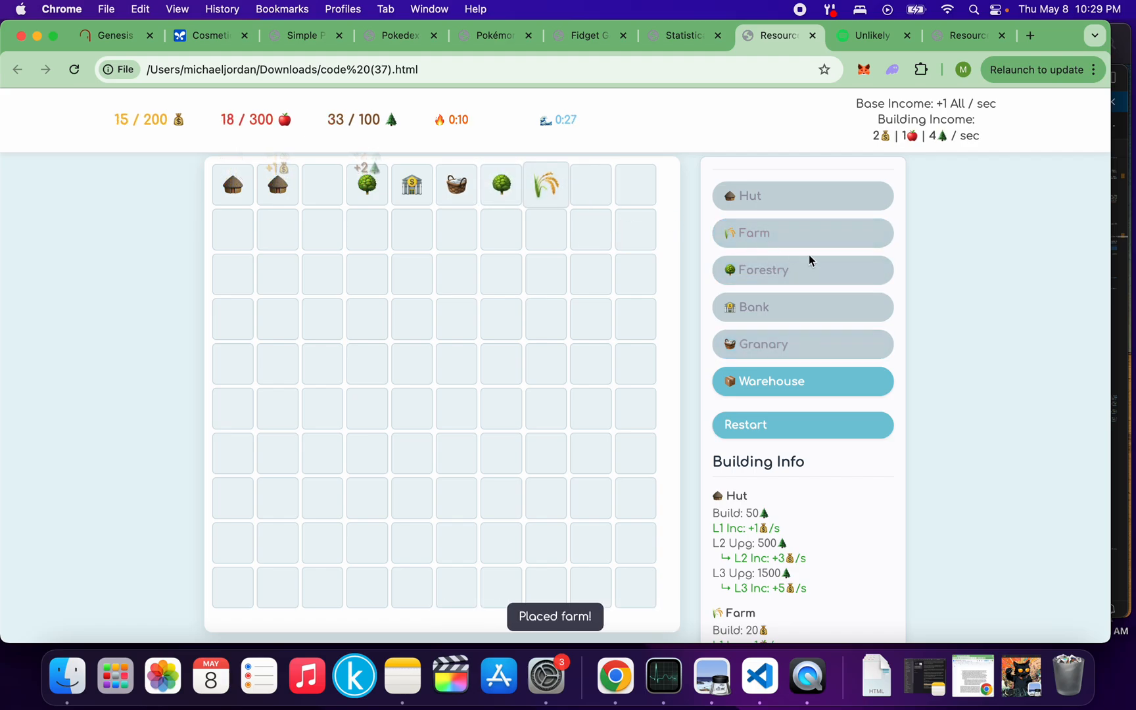
pyautogui.click(802, 381)
pyautogui.click(590, 186)
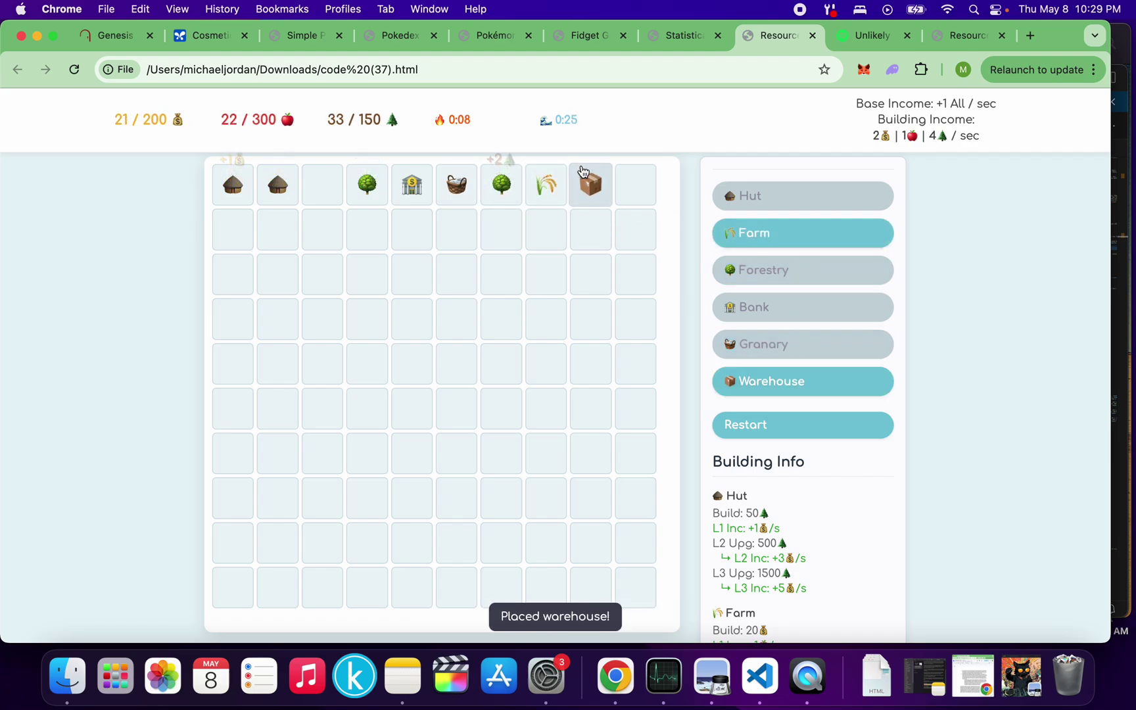
pyautogui.click(737, 230)
pyautogui.click(636, 186)
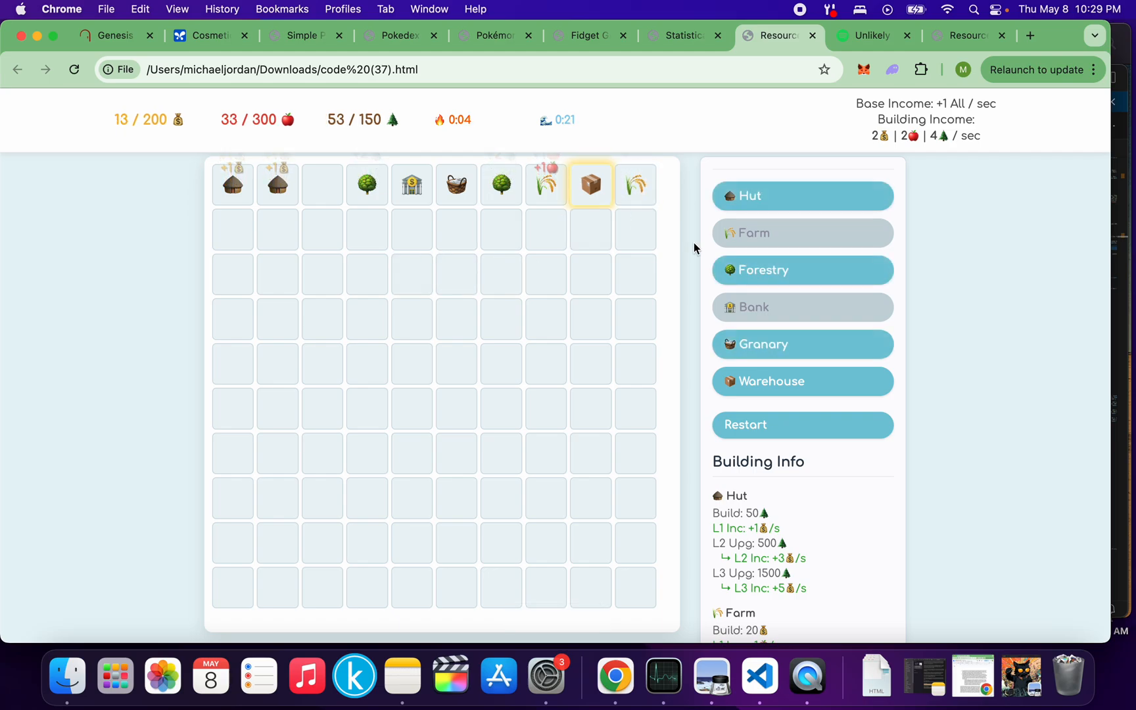
# - Start a diagonal from row three with a hut, forestry, farm and warehouse
pyautogui.click(773, 200)
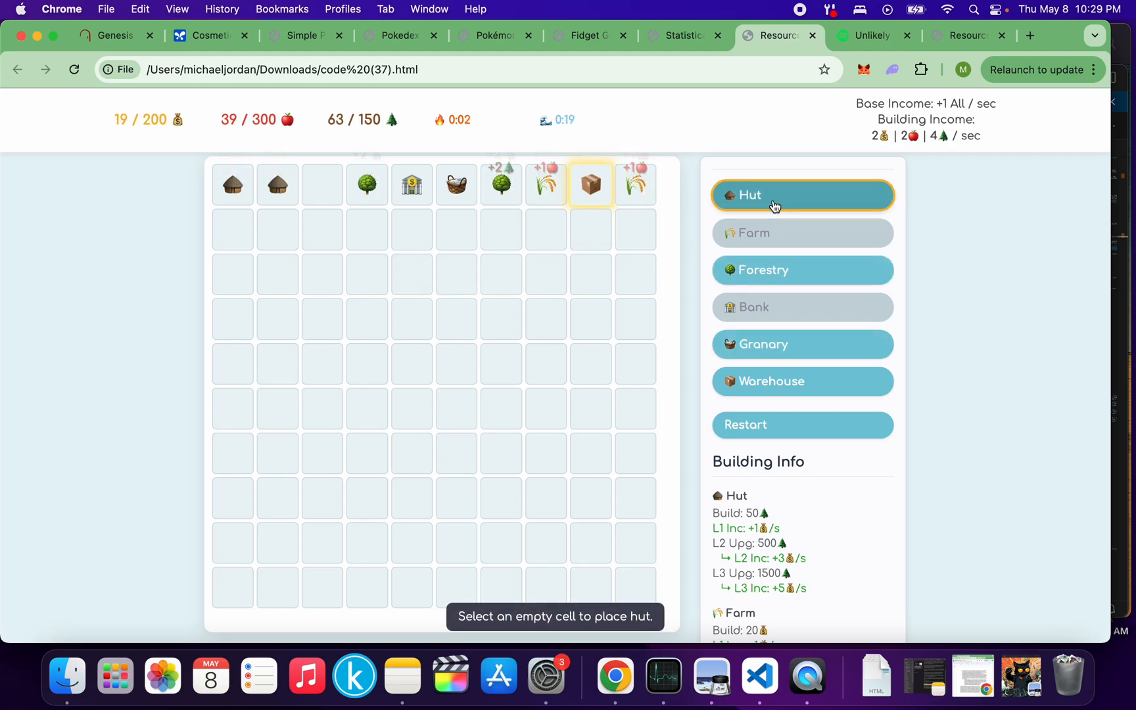
pyautogui.click(244, 292)
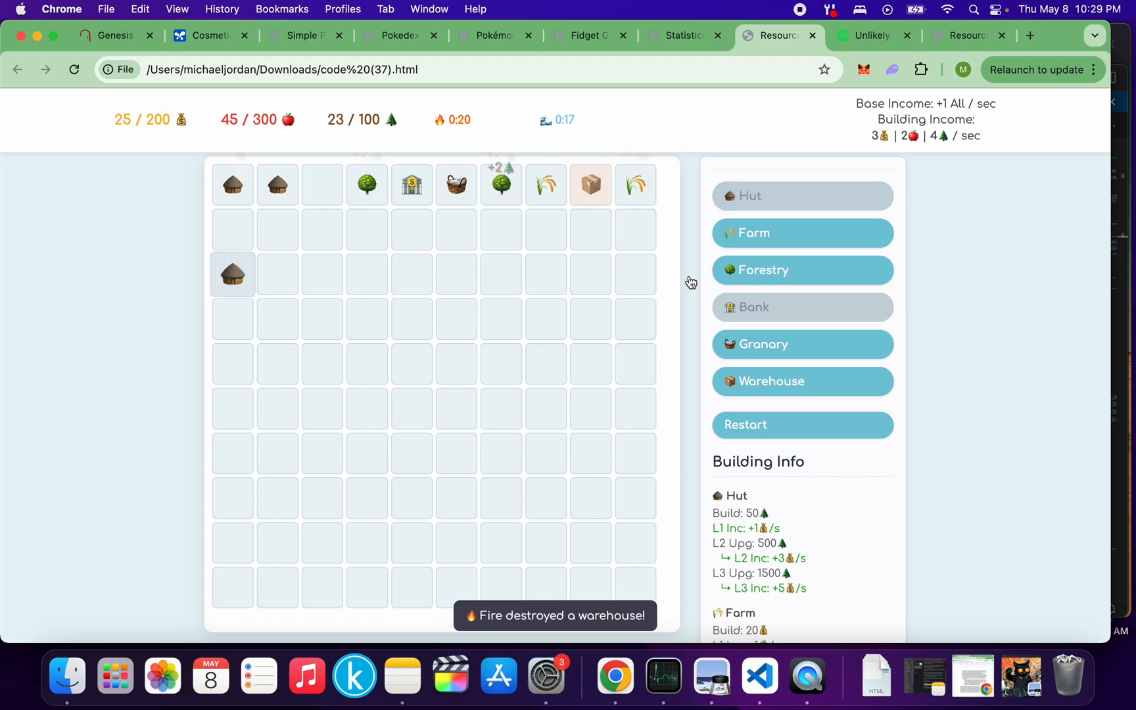
pyautogui.click(764, 270)
pyautogui.click(282, 324)
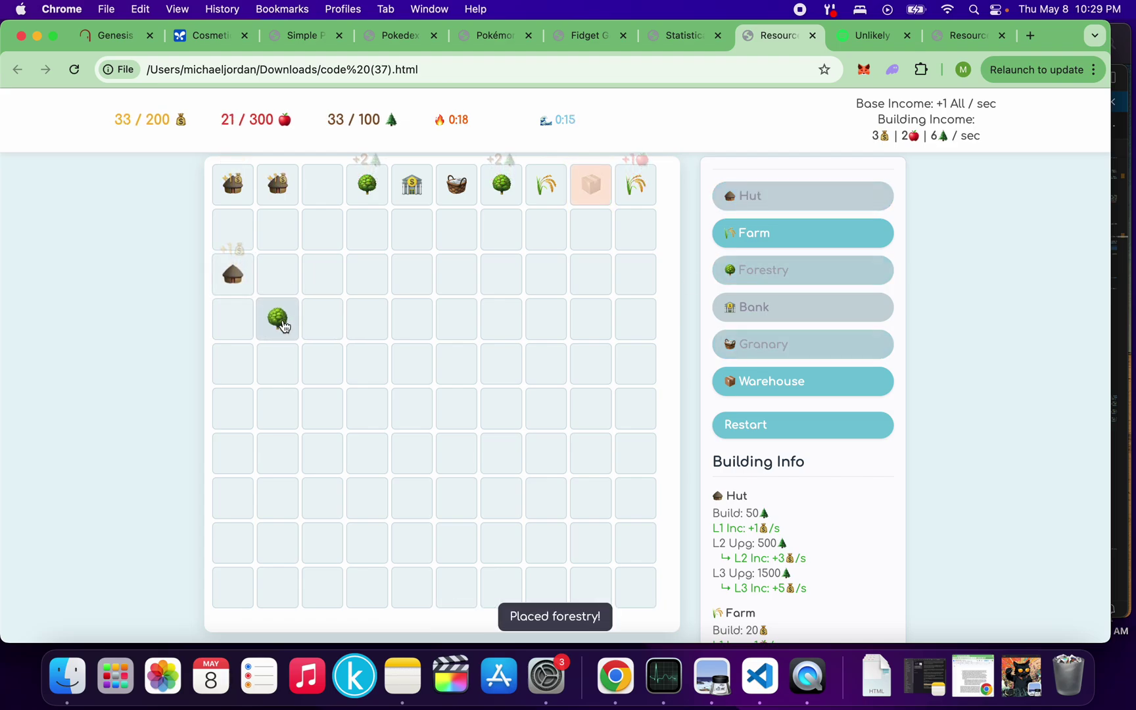
pyautogui.click(785, 237)
pyautogui.click(321, 363)
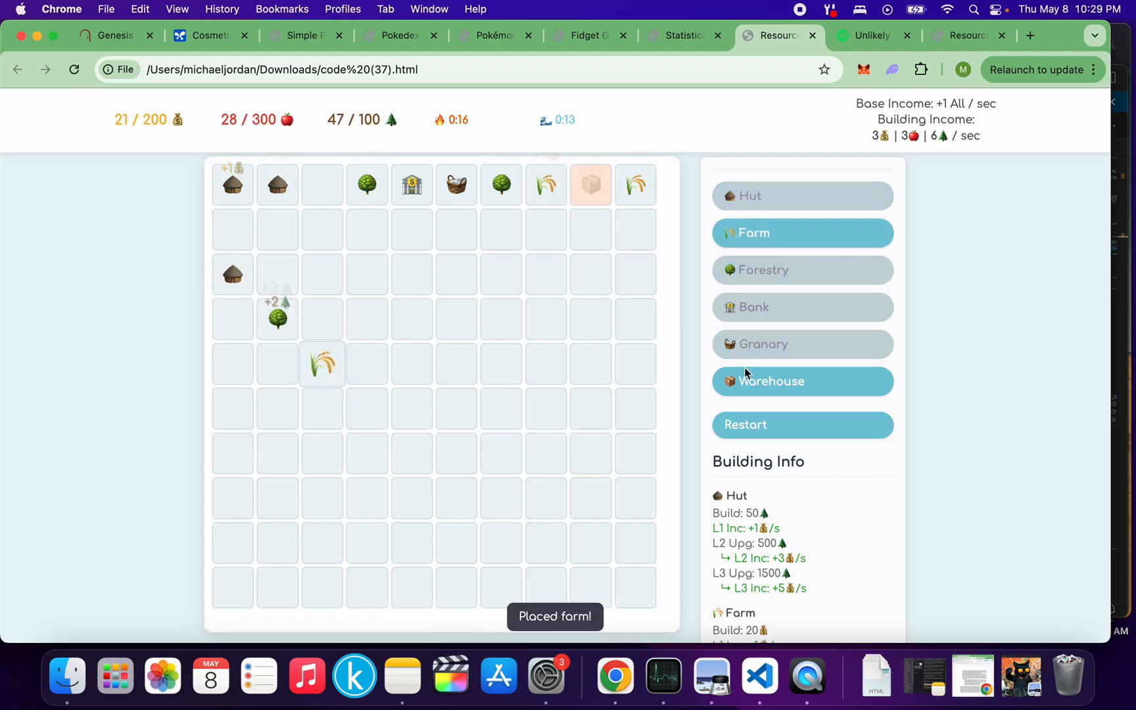
pyautogui.click(772, 381)
pyautogui.click(373, 409)
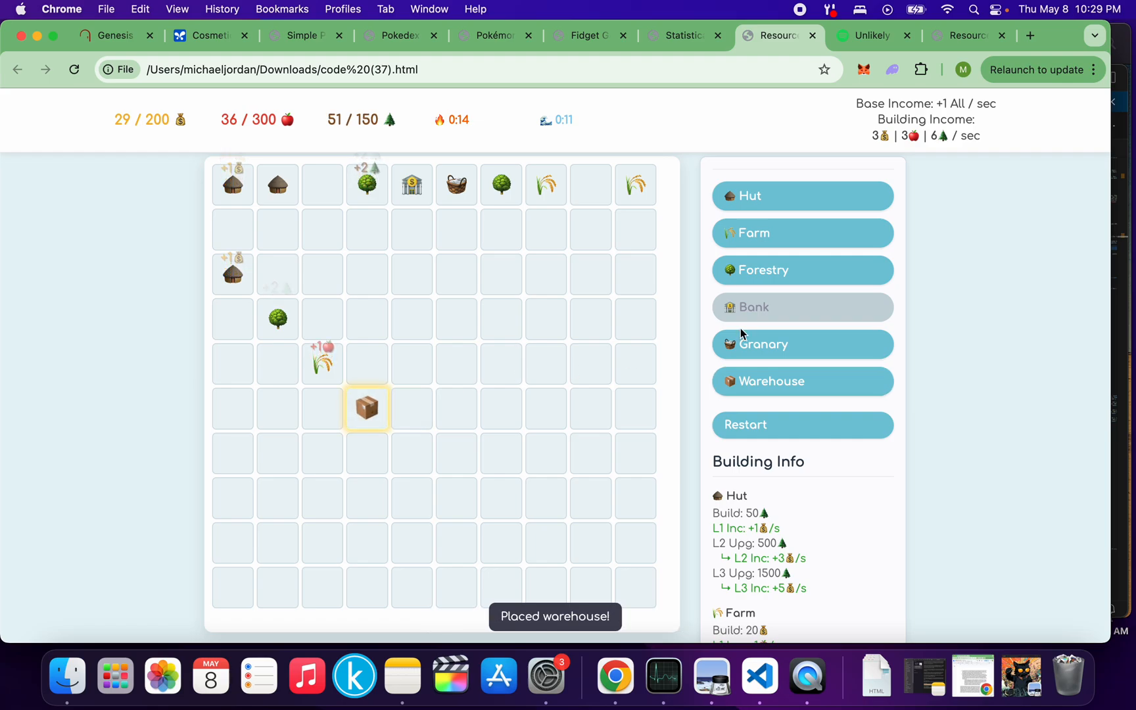
# - Extend the diagonal to the bottom row with a granary, farm, hut and forestry
pyautogui.click(763, 344)
pyautogui.click(413, 452)
pyautogui.click(756, 236)
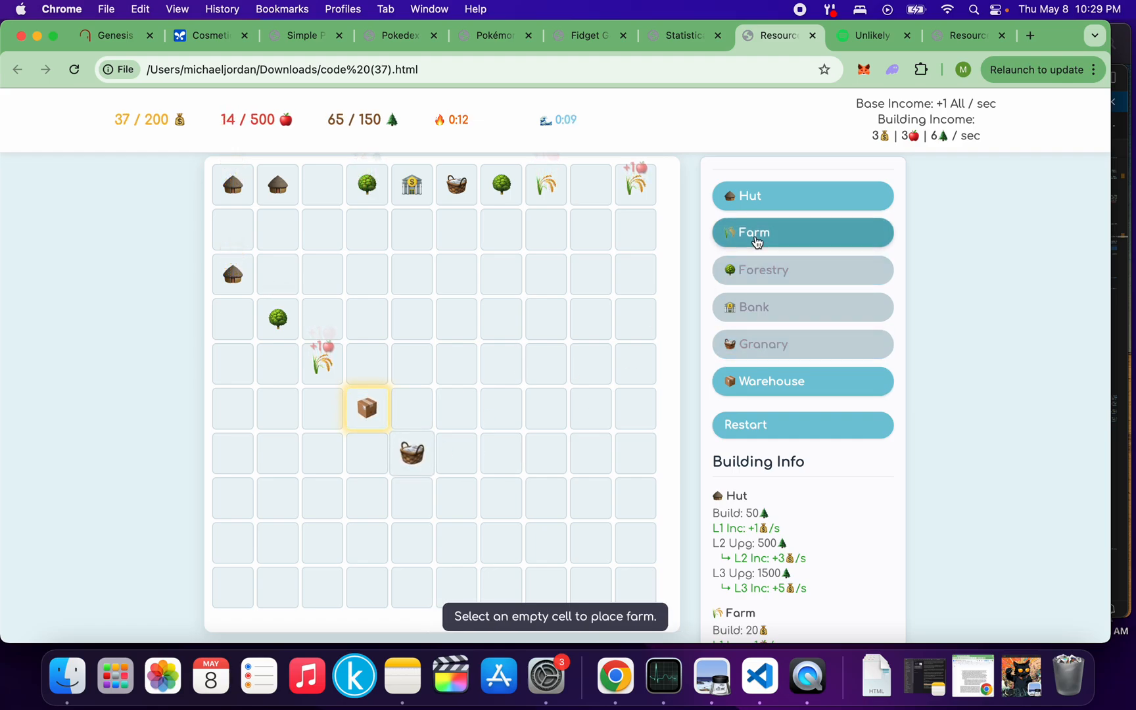
pyautogui.click(457, 497)
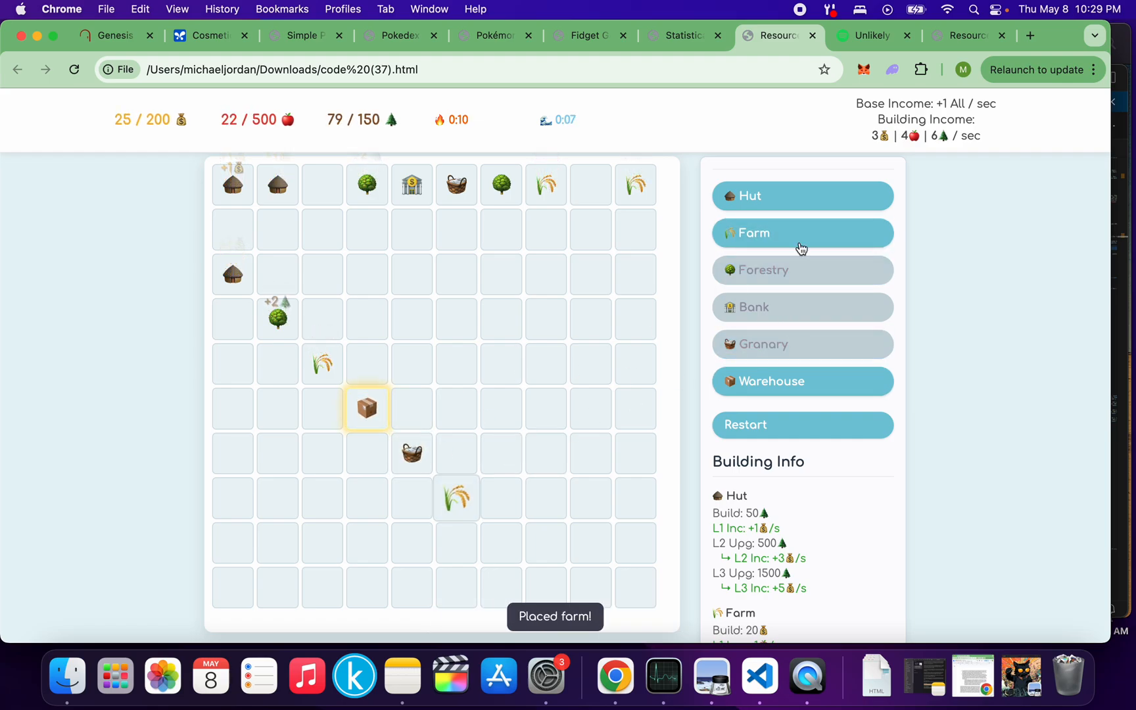
pyautogui.click(781, 196)
pyautogui.click(500, 543)
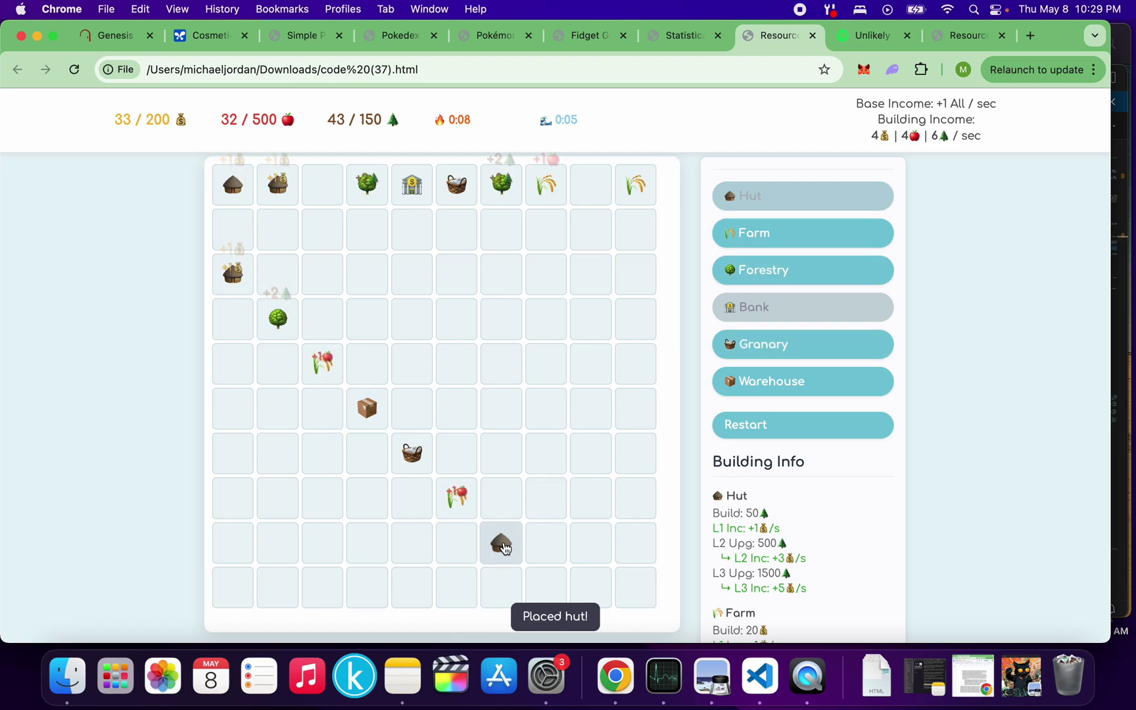
pyautogui.click(781, 266)
pyautogui.click(546, 587)
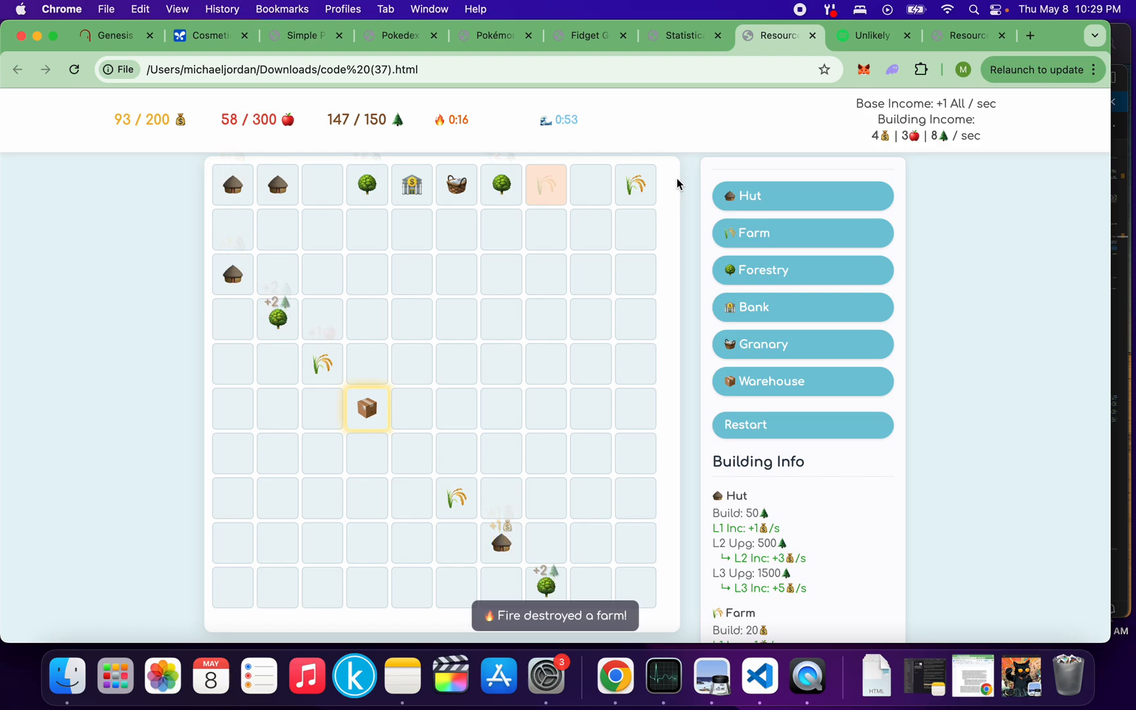
# - Place a bank at row seven, column five and upgrade the warehouse to Level 2
pyautogui.click(746, 322)
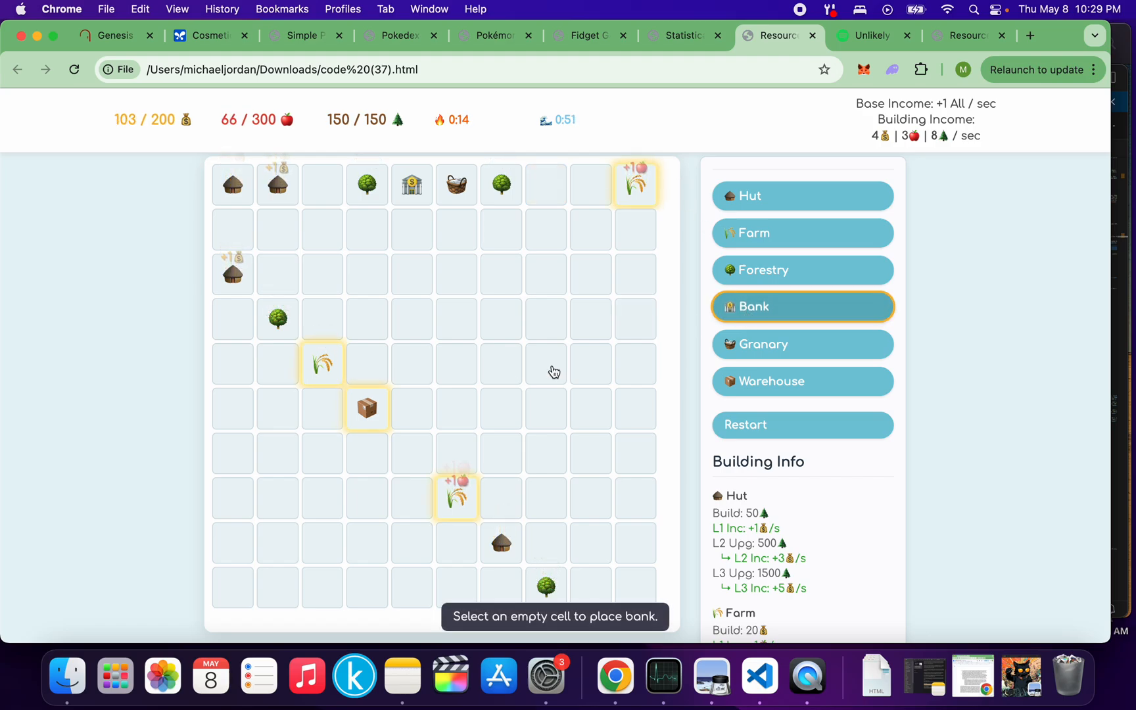
pyautogui.click(411, 452)
pyautogui.click(370, 418)
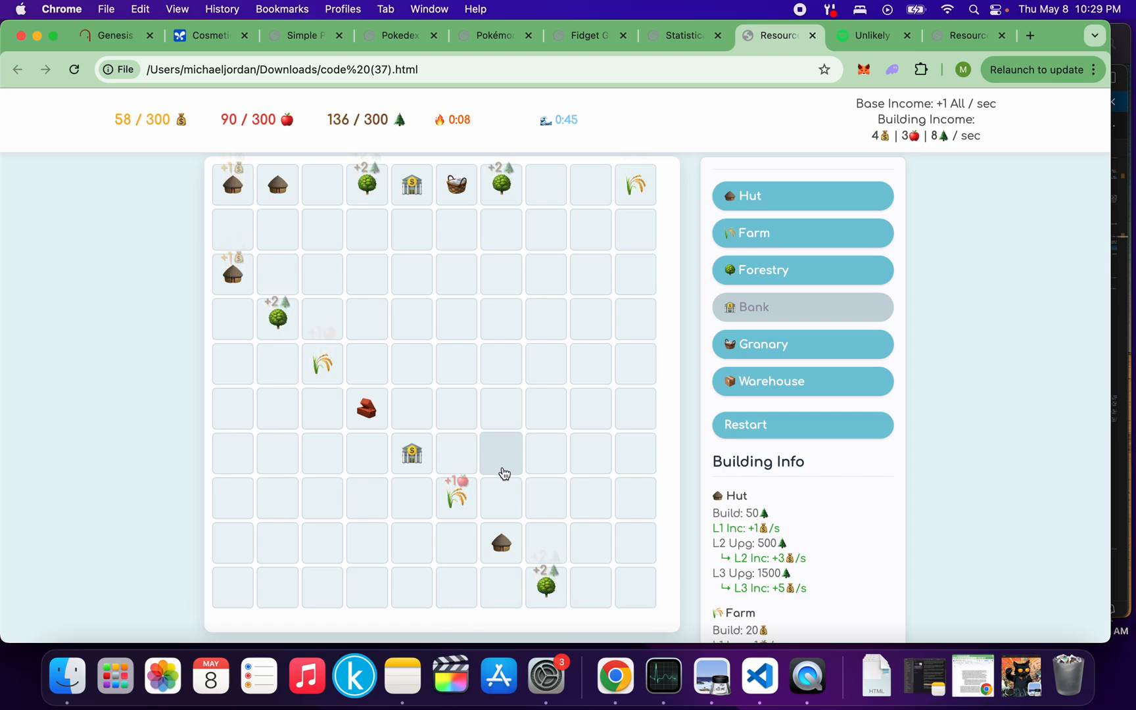
# - Fill a second diagonal from row two with forestry, farm, forestry and granary
pyautogui.click(774, 275)
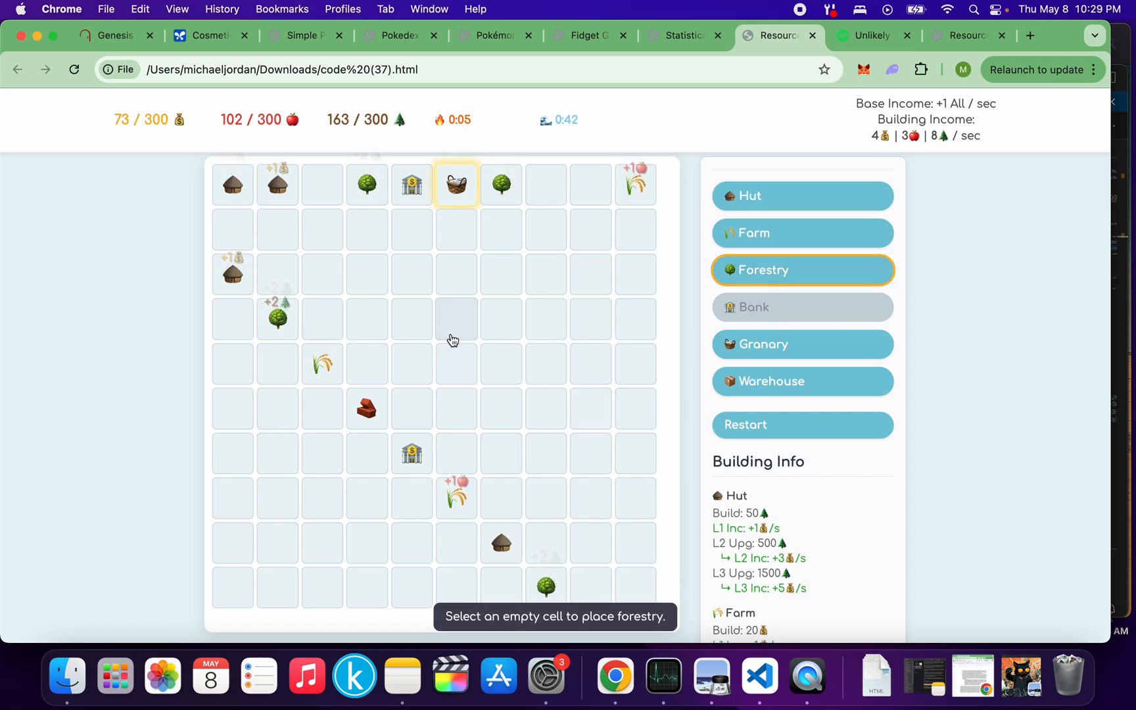
pyautogui.click(277, 229)
pyautogui.click(737, 233)
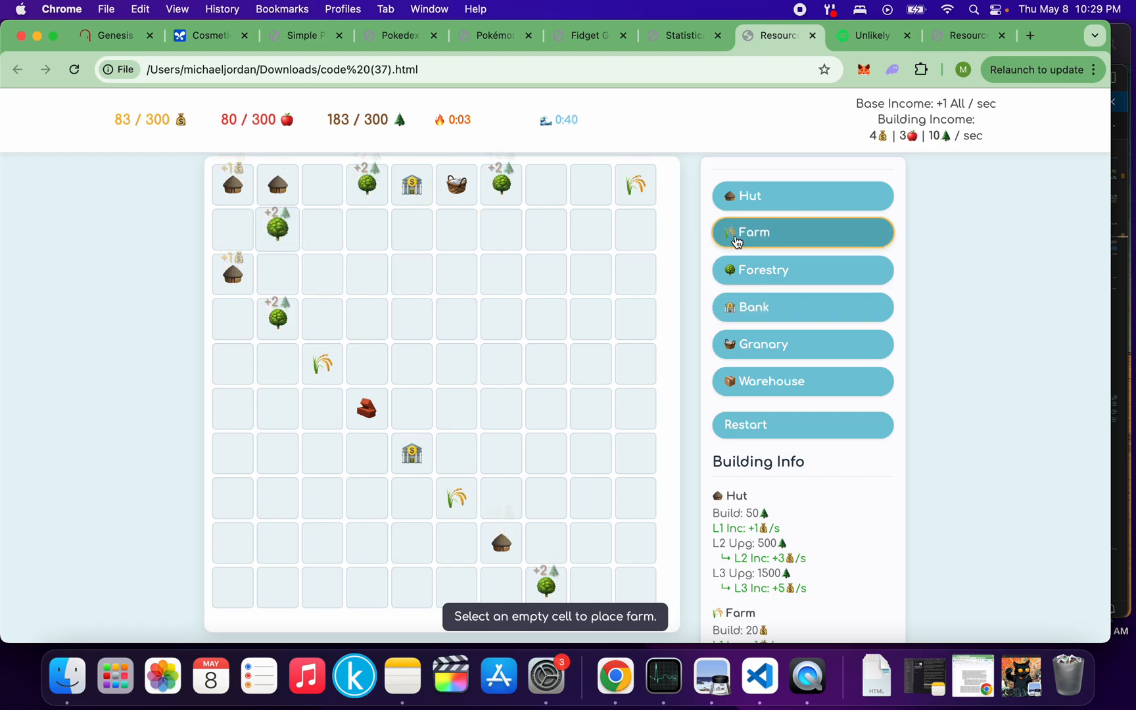
pyautogui.click(323, 275)
pyautogui.click(764, 270)
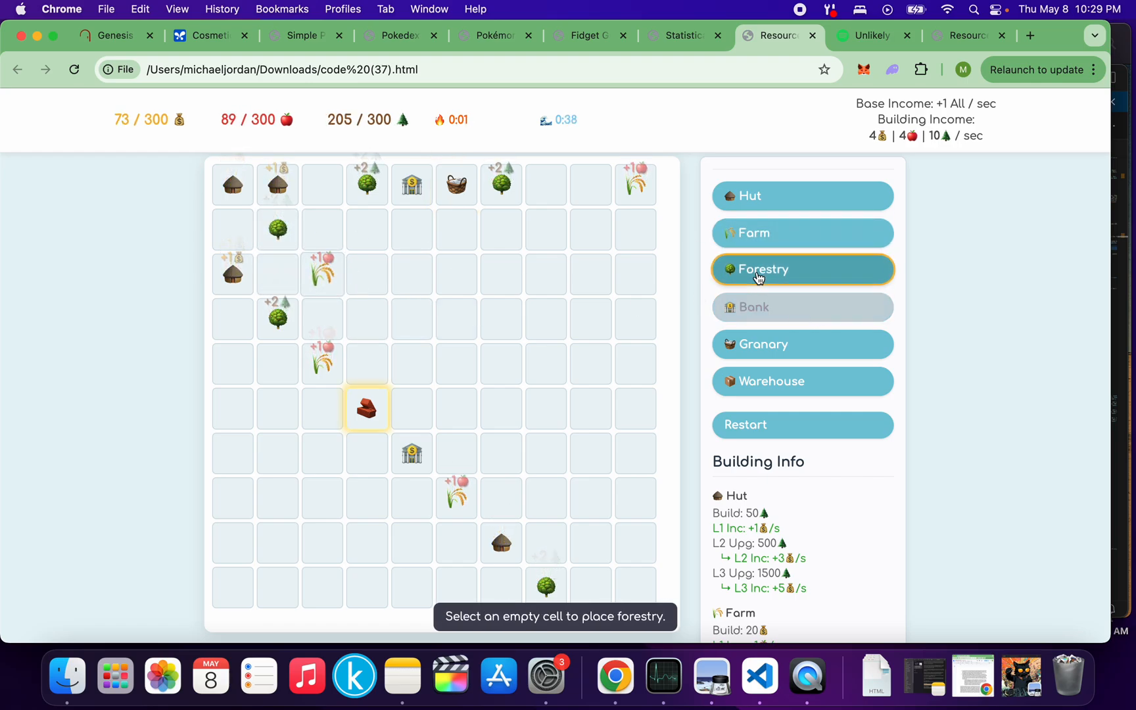
pyautogui.click(367, 317)
pyautogui.click(764, 343)
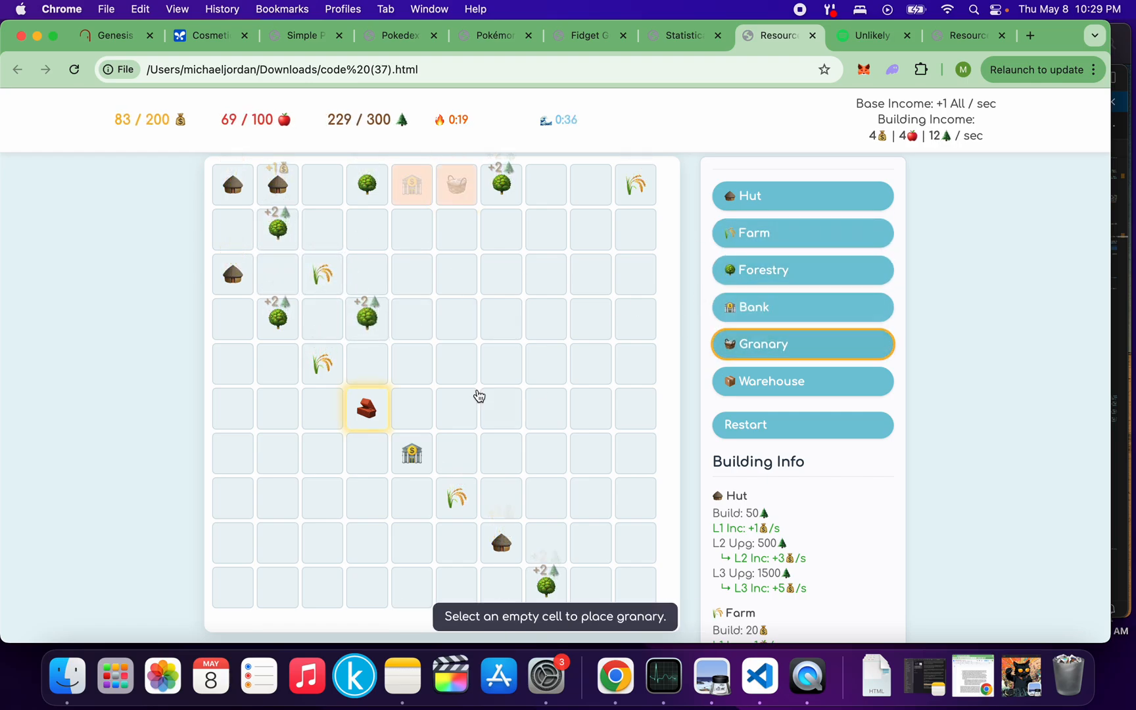
pyautogui.click(413, 362)
# - Add granaries and a warehouse lower down, then upgrade a farm and that warehouse to Level 2
pyautogui.click(784, 380)
pyautogui.click(785, 344)
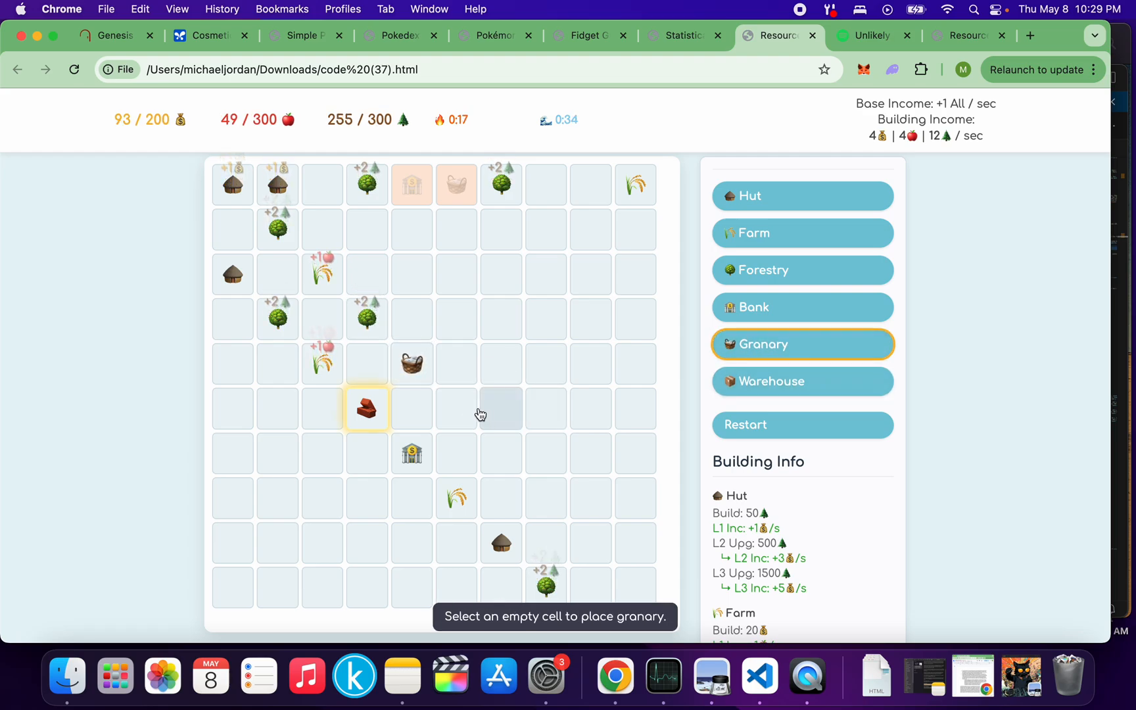
pyautogui.click(456, 406)
pyautogui.click(785, 380)
pyautogui.click(501, 453)
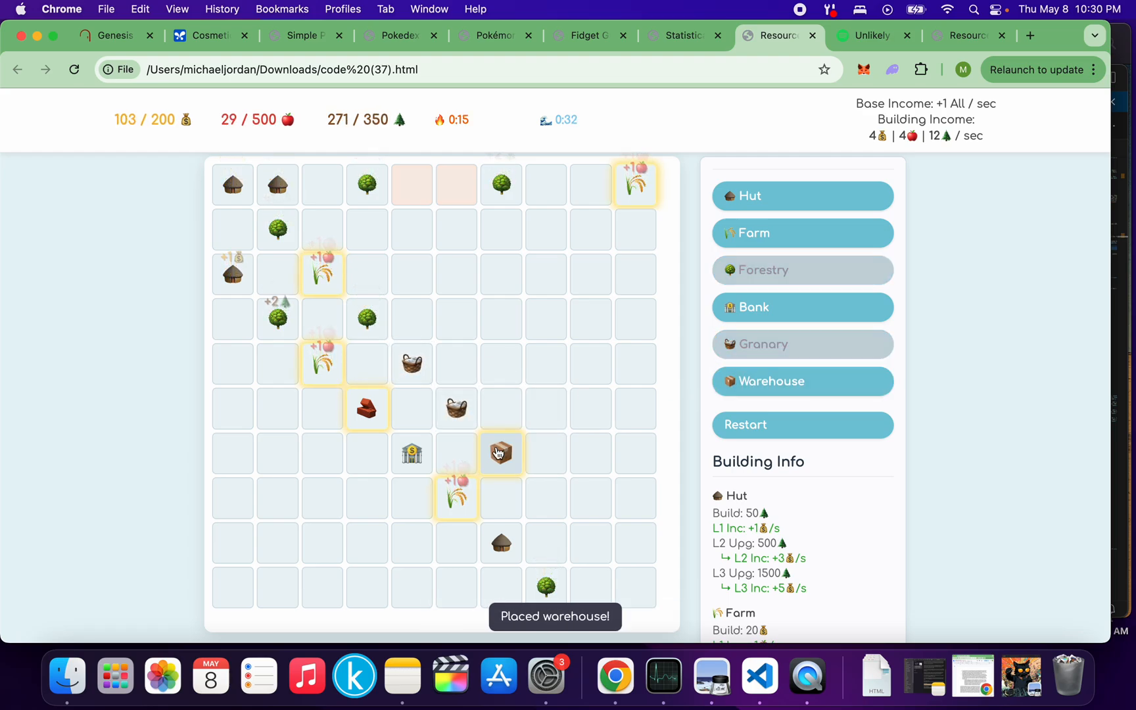
pyautogui.click(458, 499)
pyautogui.click(459, 498)
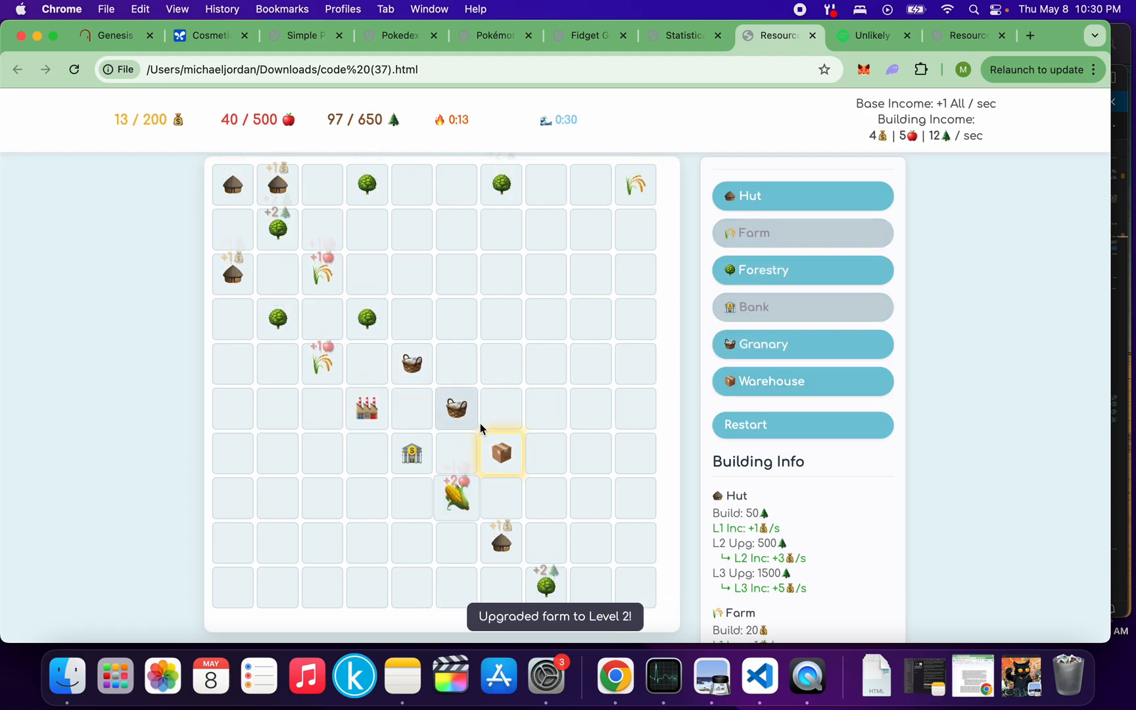
pyautogui.click(499, 453)
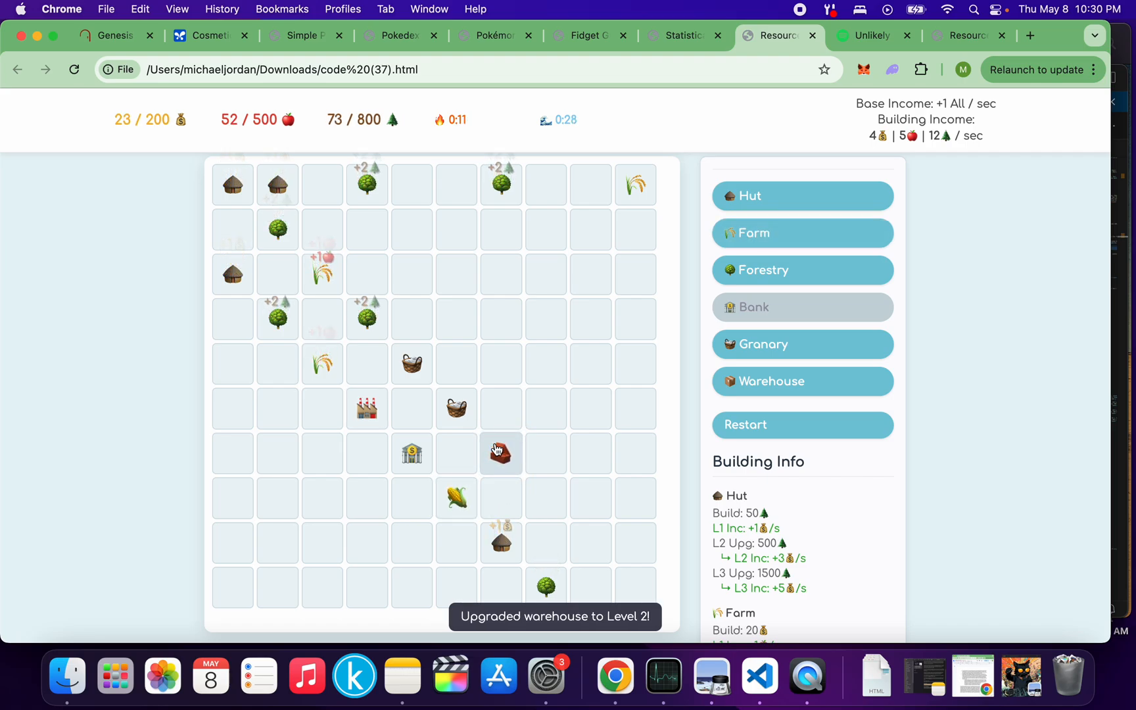
# - Plant a forestry lower-right, then revisit the copula visualizer to rotate it and raise correlation
pyautogui.click(811, 271)
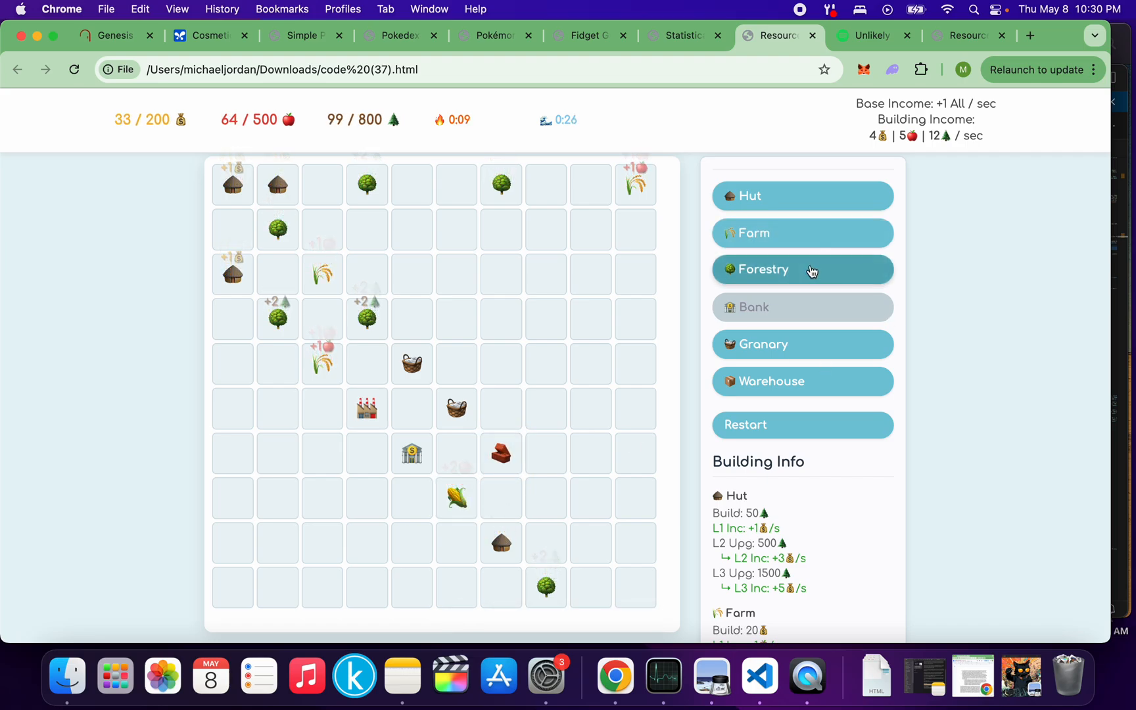
pyautogui.click(547, 497)
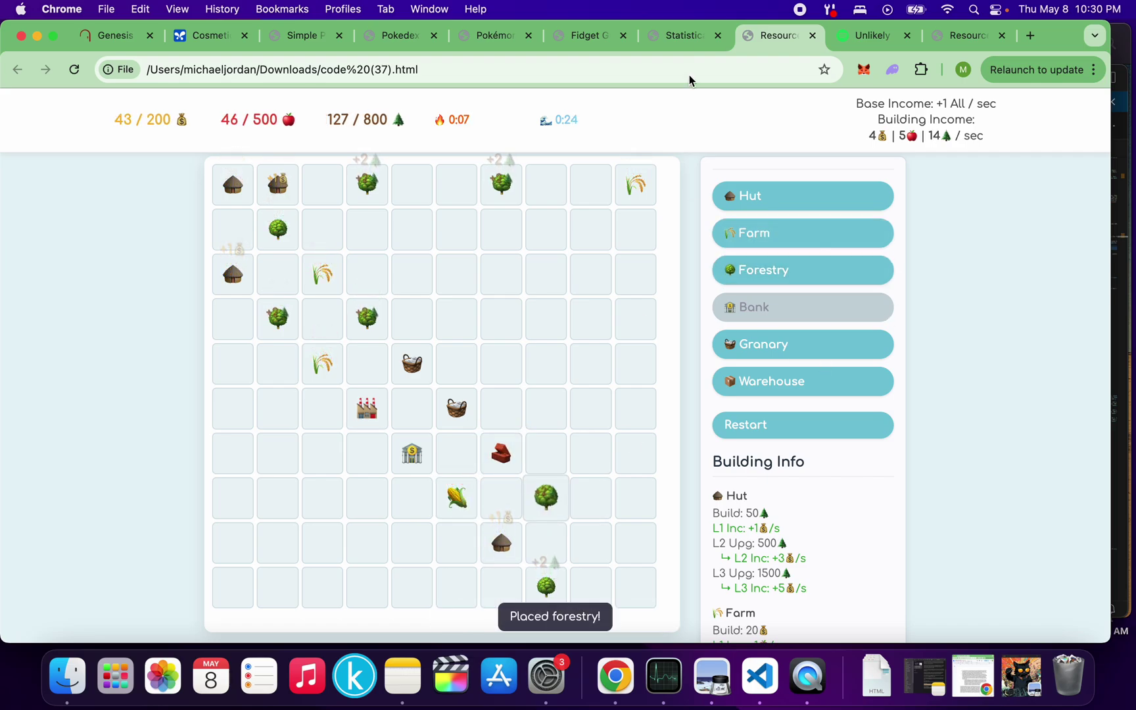
pyautogui.click(689, 40)
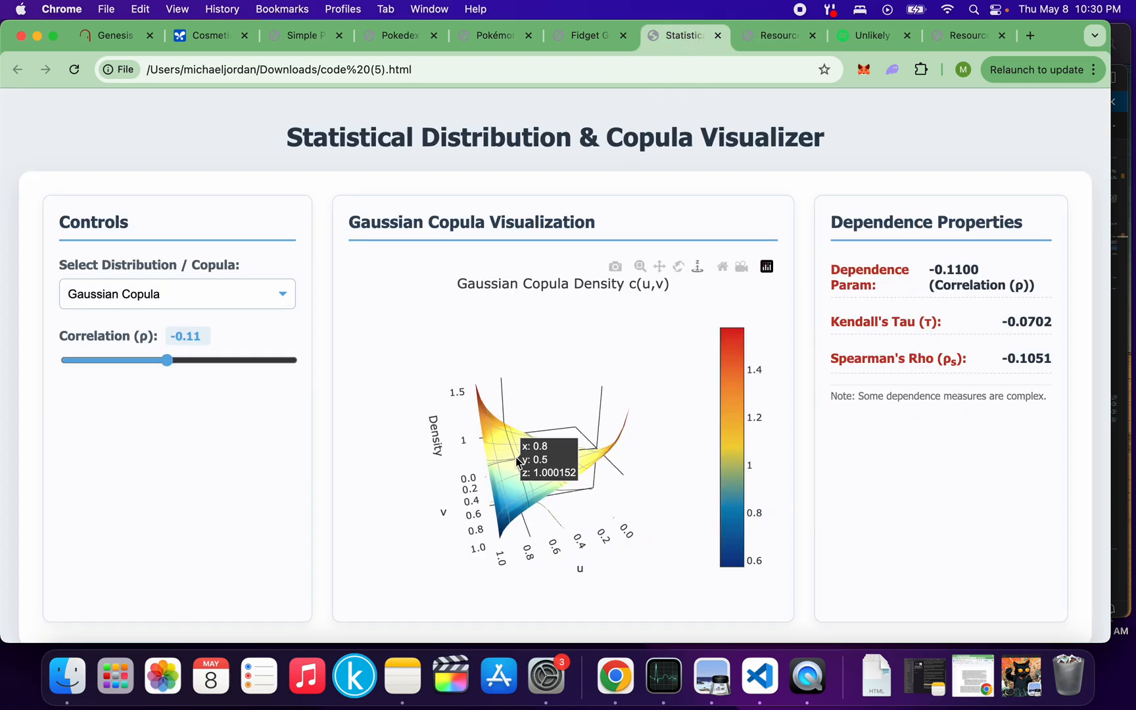
pyautogui.moveTo(517, 460); pyautogui.dragTo(547, 418)
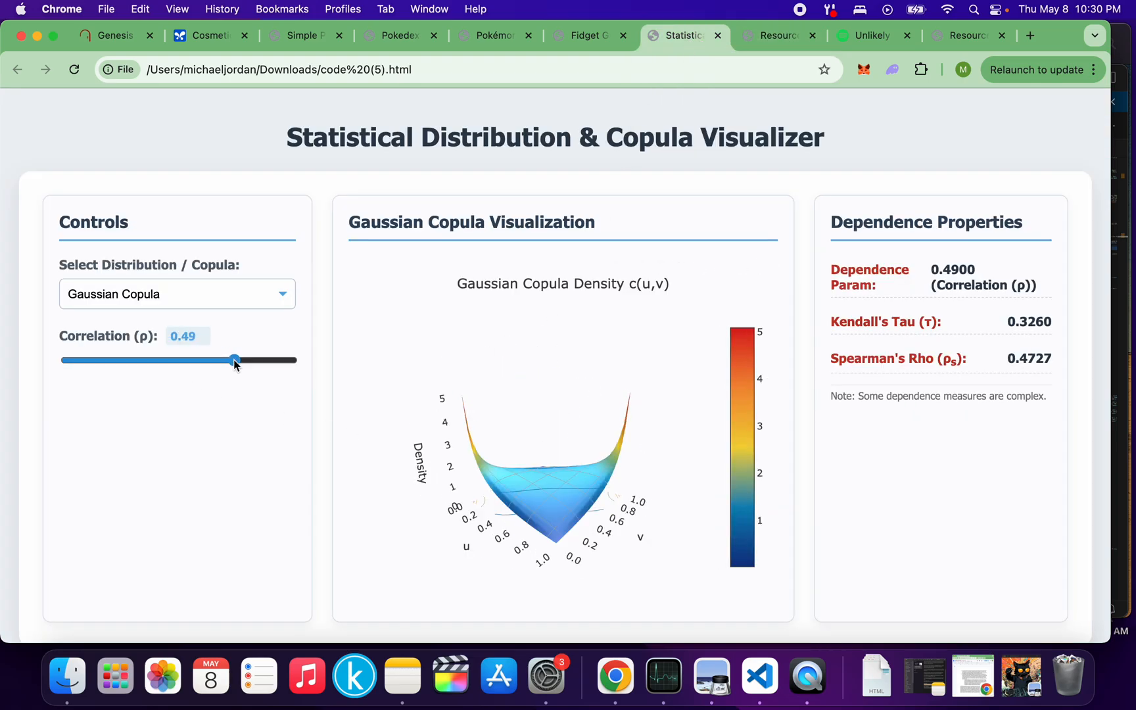
pyautogui.moveTo(231, 362); pyautogui.dragTo(139, 360)
# - Back in the game, place a farm, a hut, another farm and a bank in empty cells
pyautogui.click(777, 44)
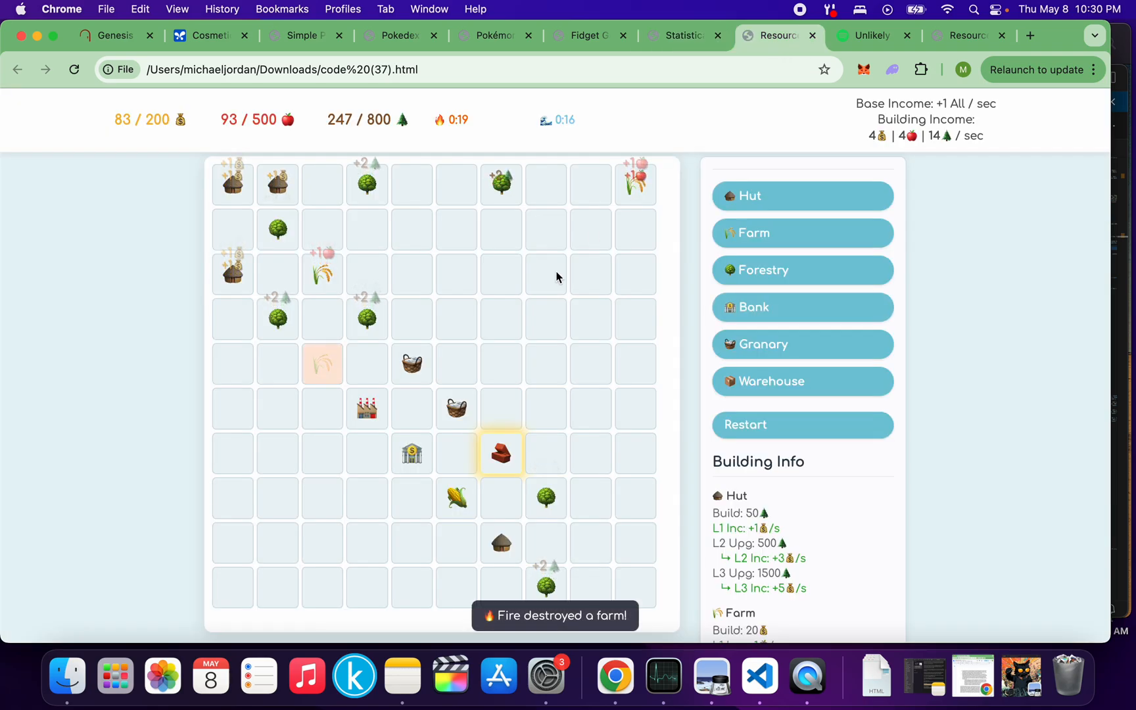
pyautogui.click(803, 232)
pyautogui.click(412, 274)
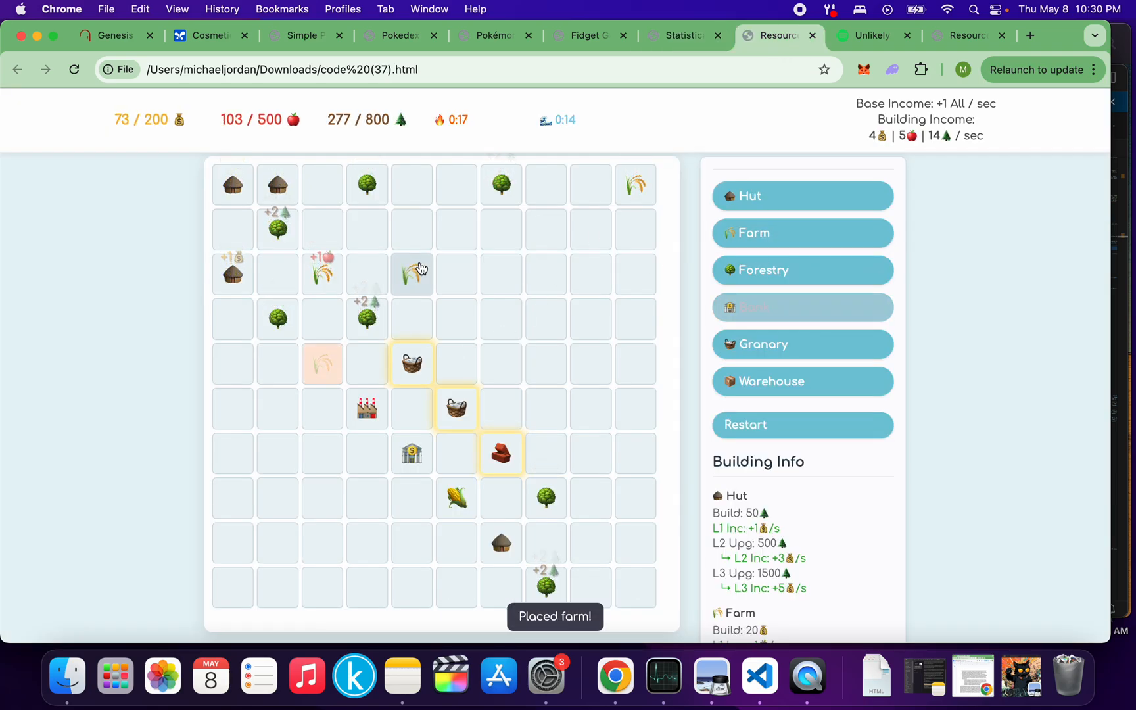
pyautogui.click(802, 195)
pyautogui.click(457, 313)
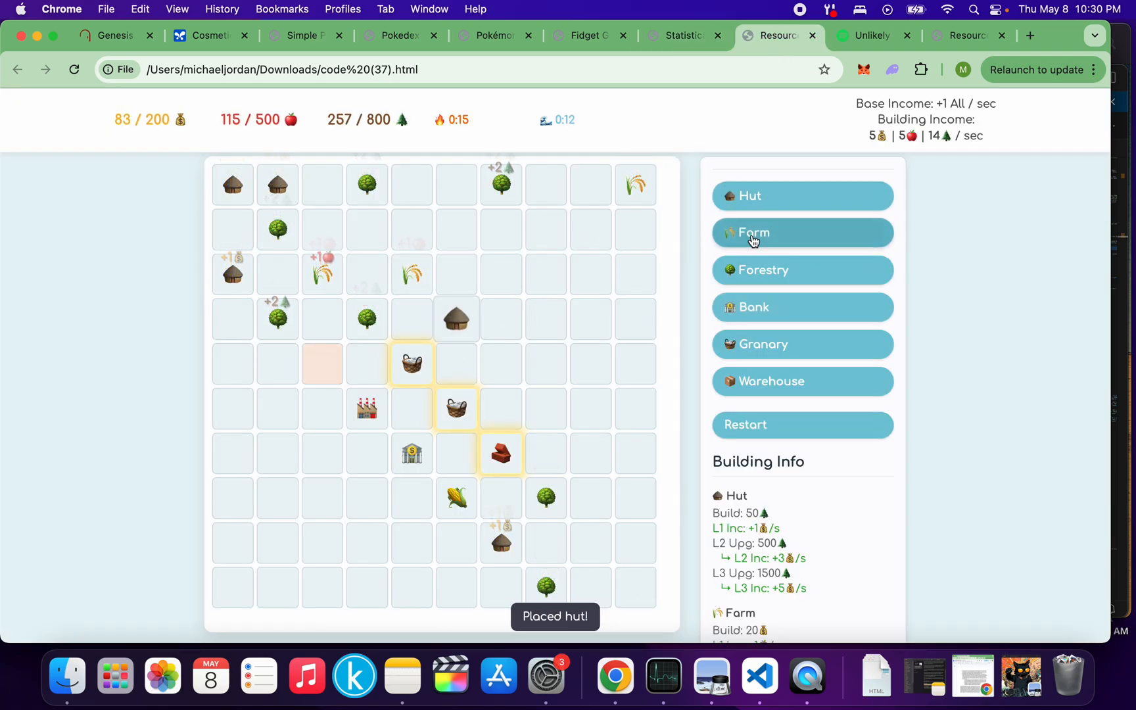
pyautogui.click(802, 233)
pyautogui.click(500, 364)
pyautogui.click(802, 307)
pyautogui.click(545, 408)
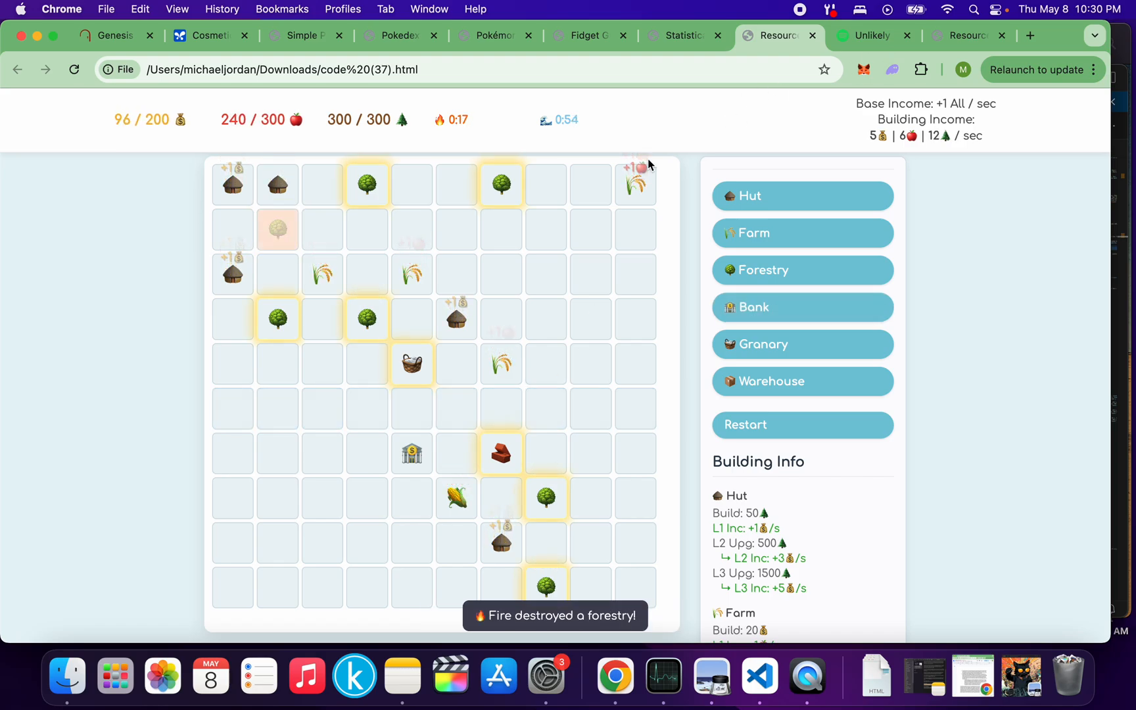
# - Upgrade a forestry to pine, the granary to Level 2, the warehouse again and a farm to corn
pyautogui.click(366, 317)
pyautogui.click(411, 363)
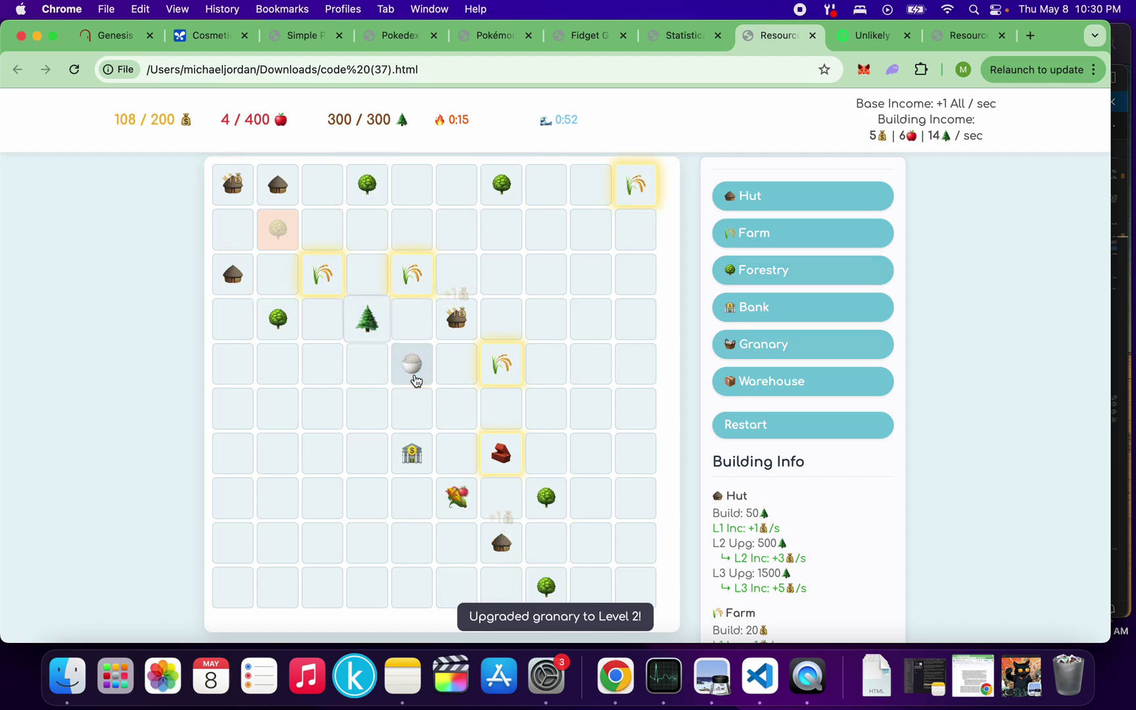
pyautogui.click(506, 488)
pyautogui.click(500, 454)
pyautogui.click(500, 362)
pyautogui.click(411, 274)
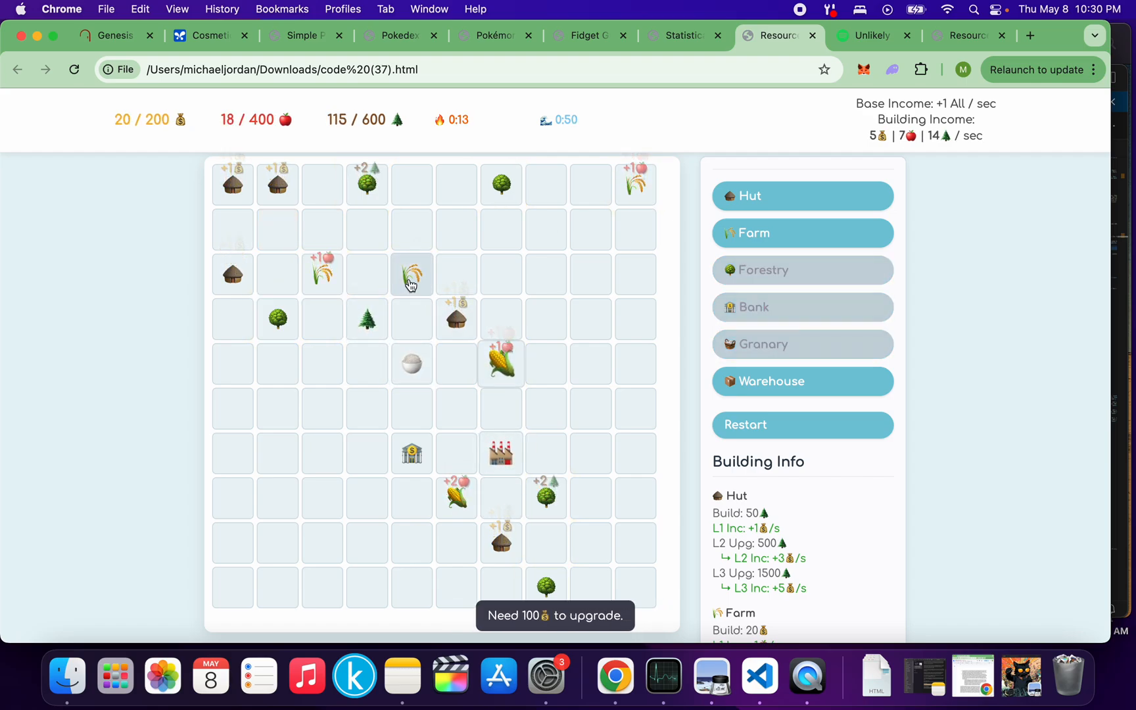
# - Plant a forestry left of centre and place another farm beside it
pyautogui.click(771, 200)
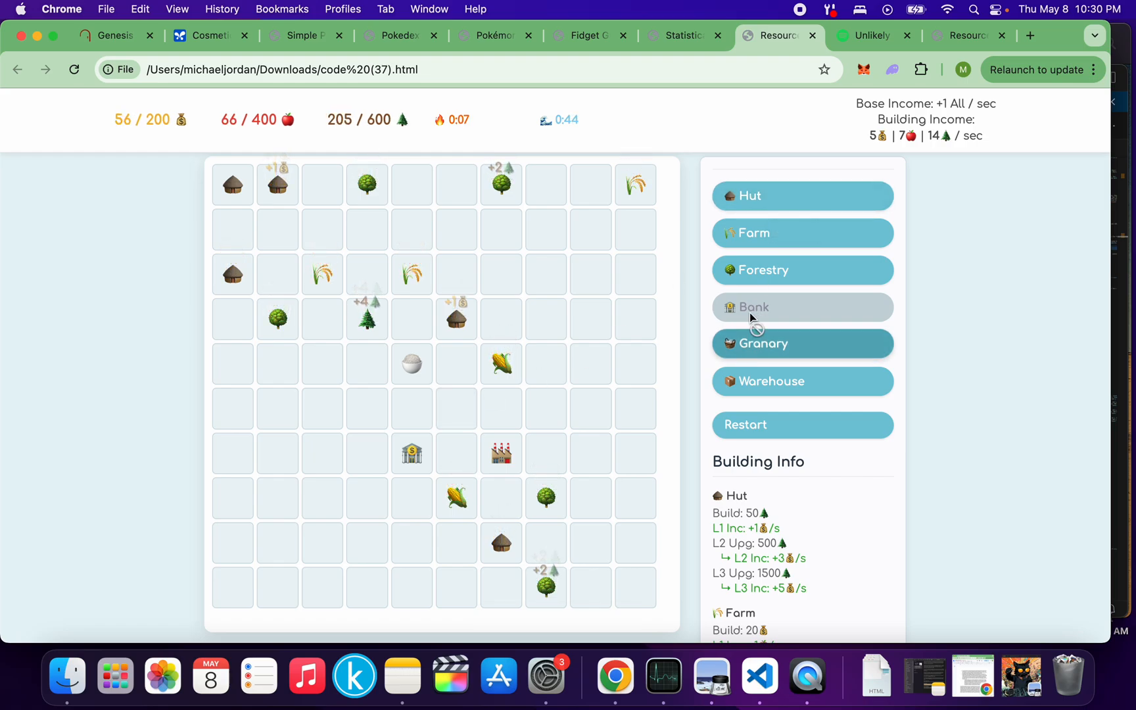
pyautogui.click(763, 270)
pyautogui.click(366, 406)
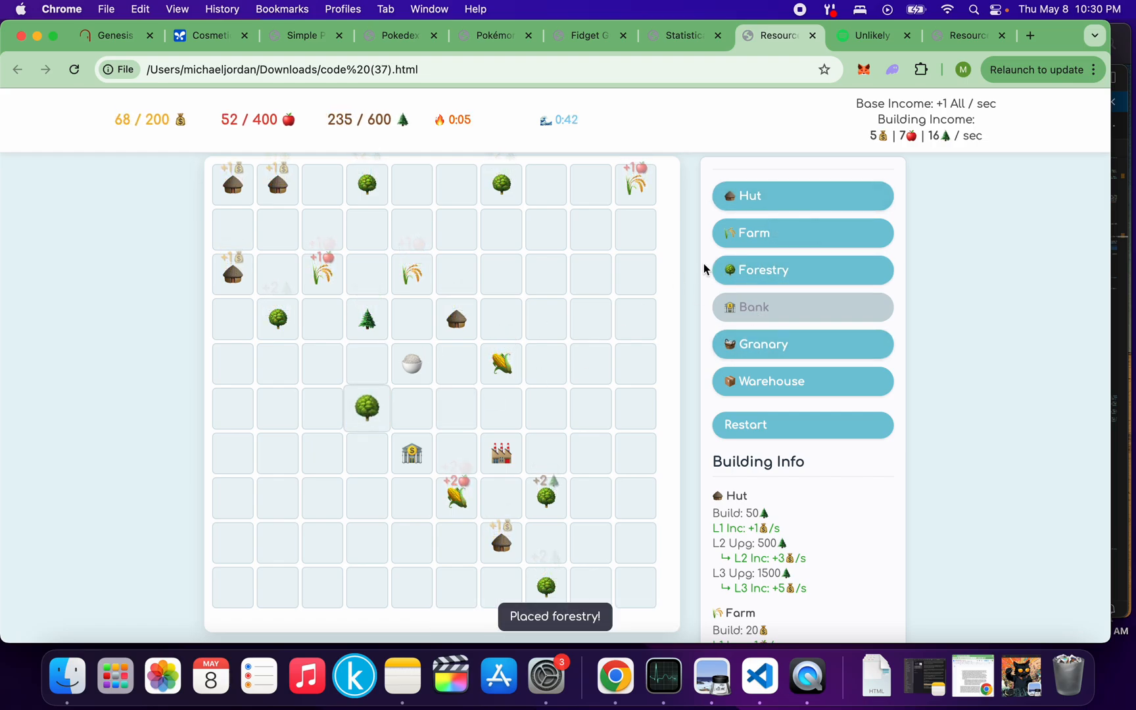
pyautogui.click(802, 233)
pyautogui.click(337, 368)
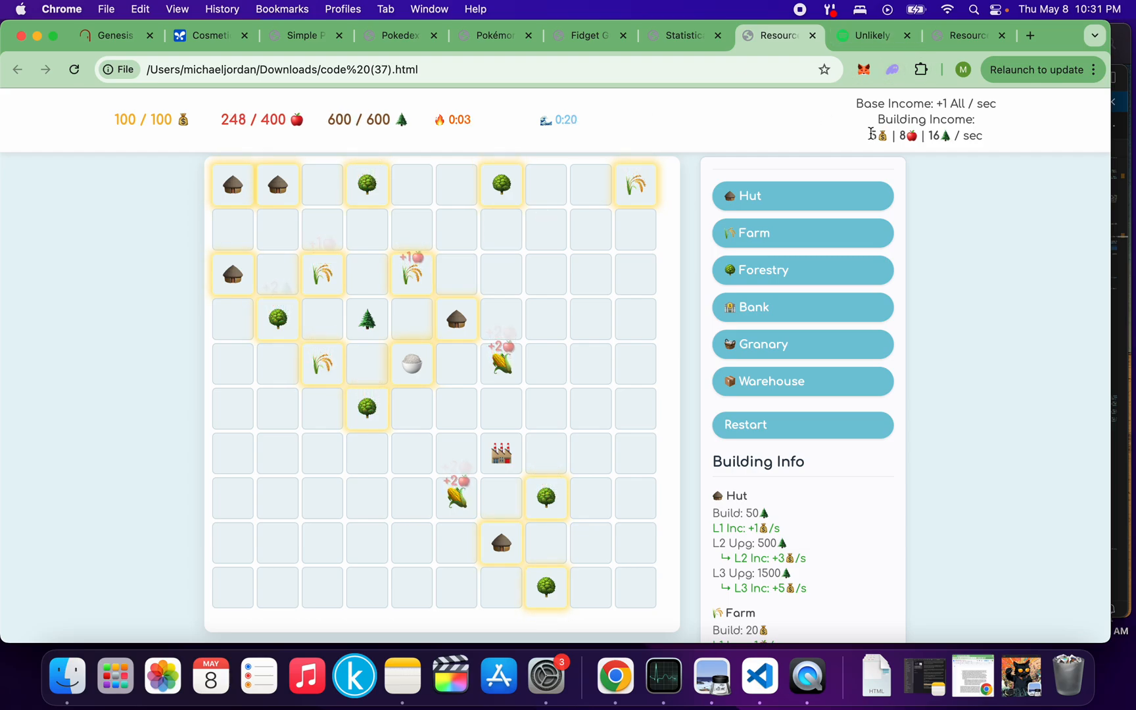
# - Switch to the Spotify tab showing the album Unlikely
pyautogui.click(865, 36)
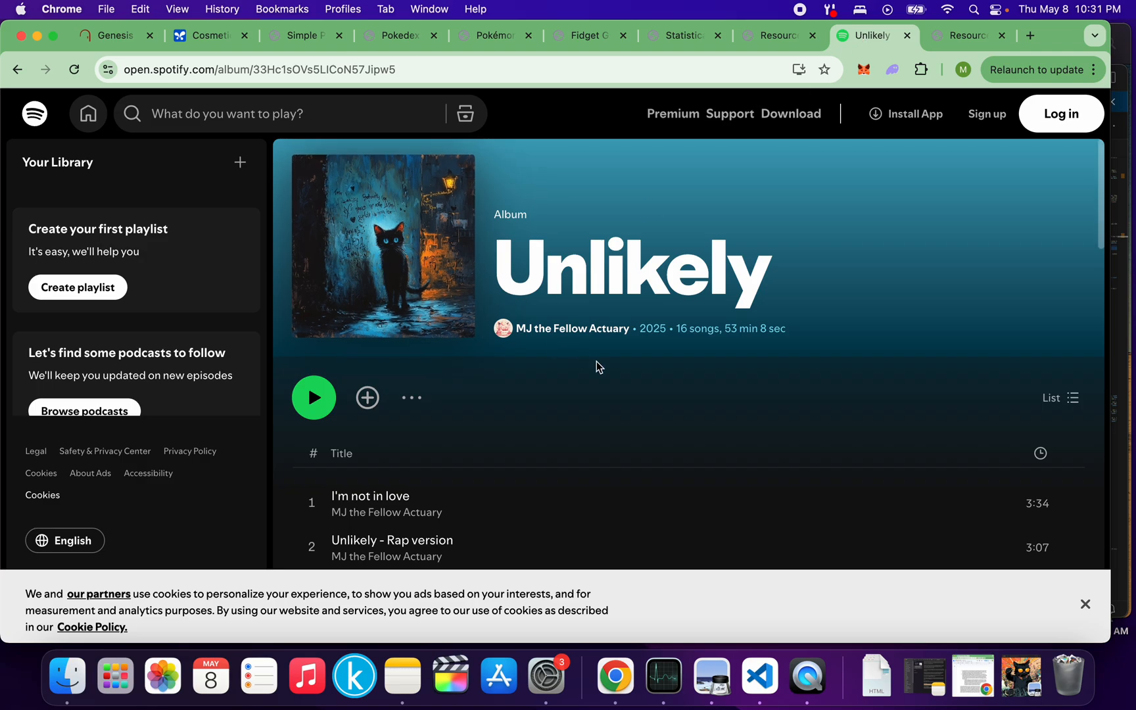
pyautogui.scroll(-2, 554, 394)
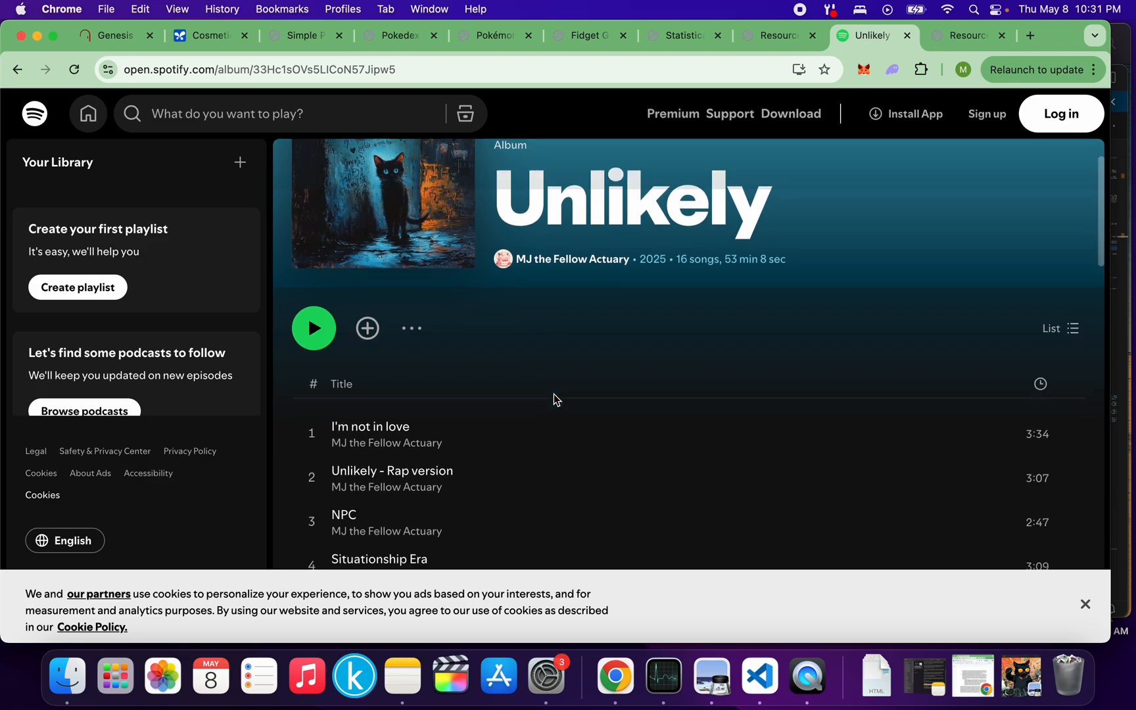
pyautogui.scroll(-3, 553, 393)
pyautogui.scroll(-5, 555, 394)
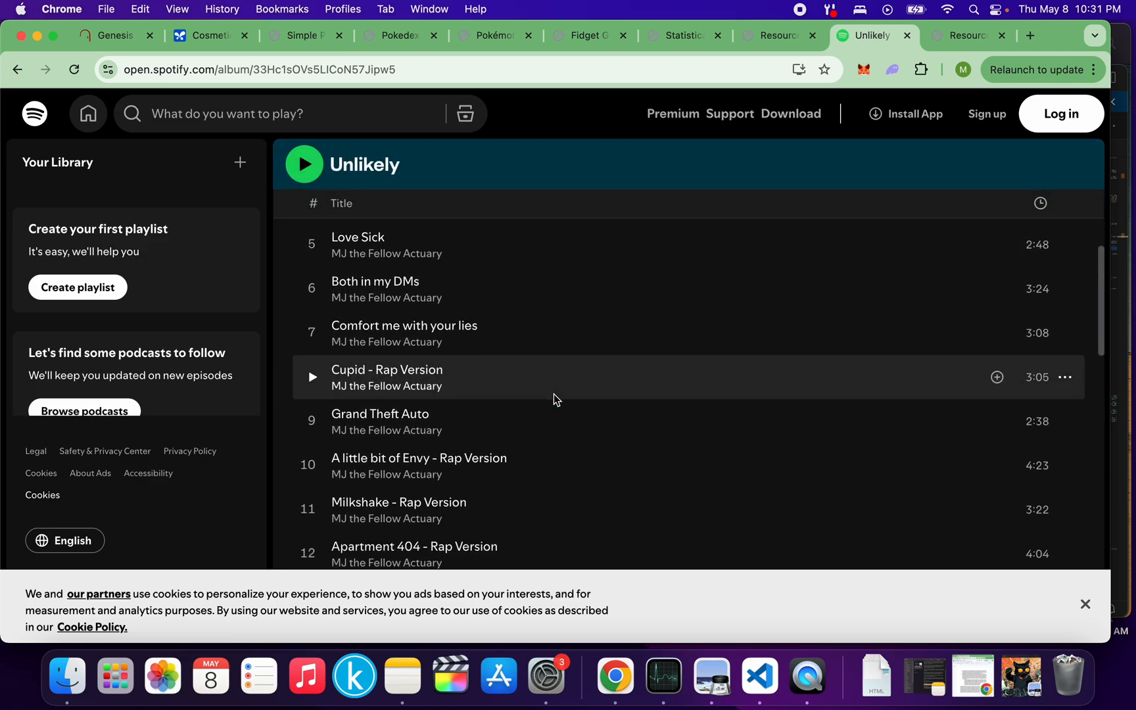
pyautogui.scroll(-5, 554, 394)
pyautogui.scroll(-5, 553, 394)
pyautogui.scroll(-2, 553, 395)
pyautogui.scroll(-1, 554, 394)
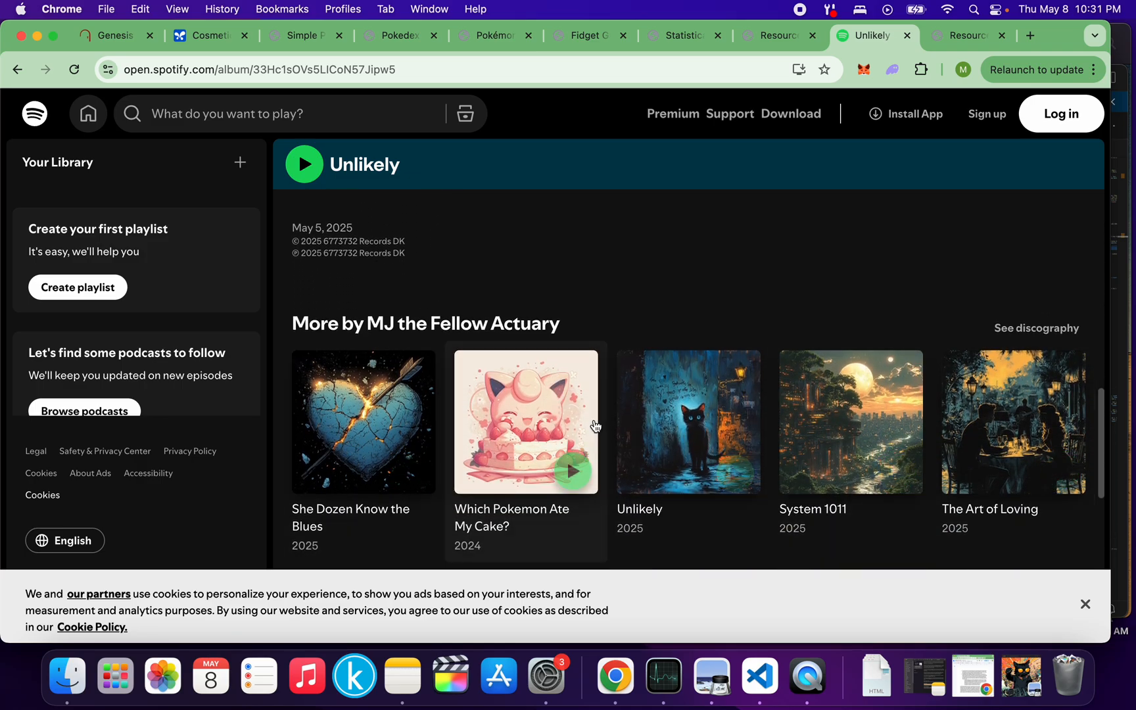
pyautogui.scroll(5, 594, 420)
pyautogui.scroll(5, 595, 420)
pyautogui.scroll(5, 594, 420)
pyautogui.scroll(3, 594, 420)
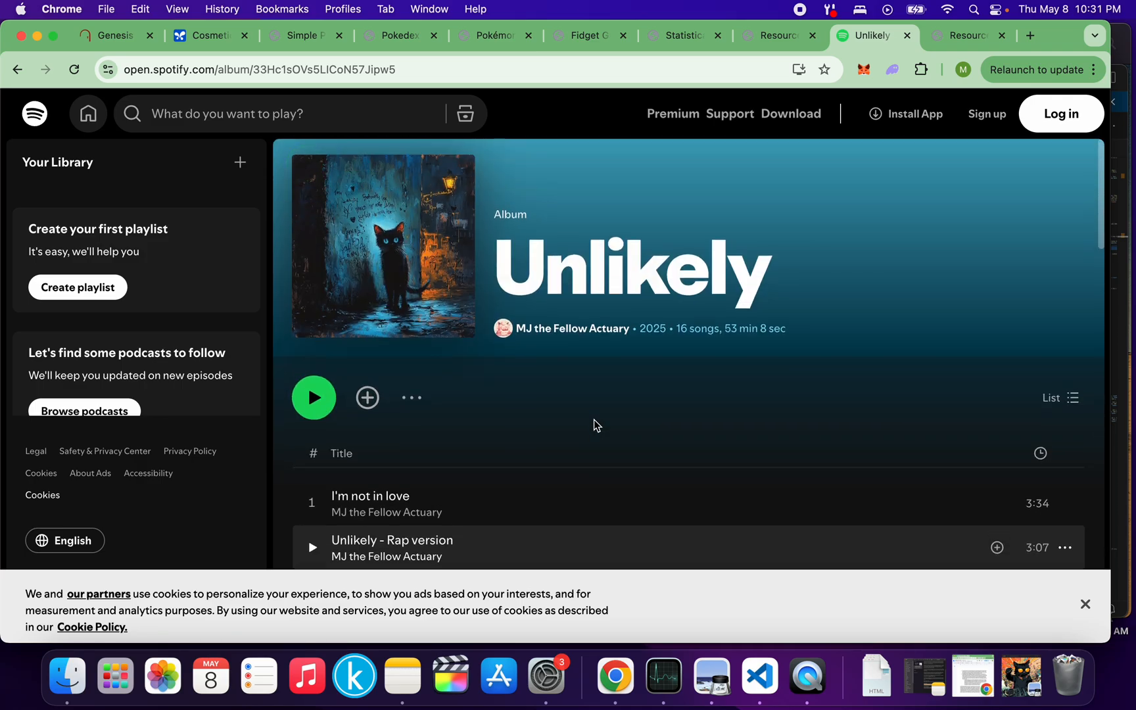
pyautogui.scroll(2, 594, 421)
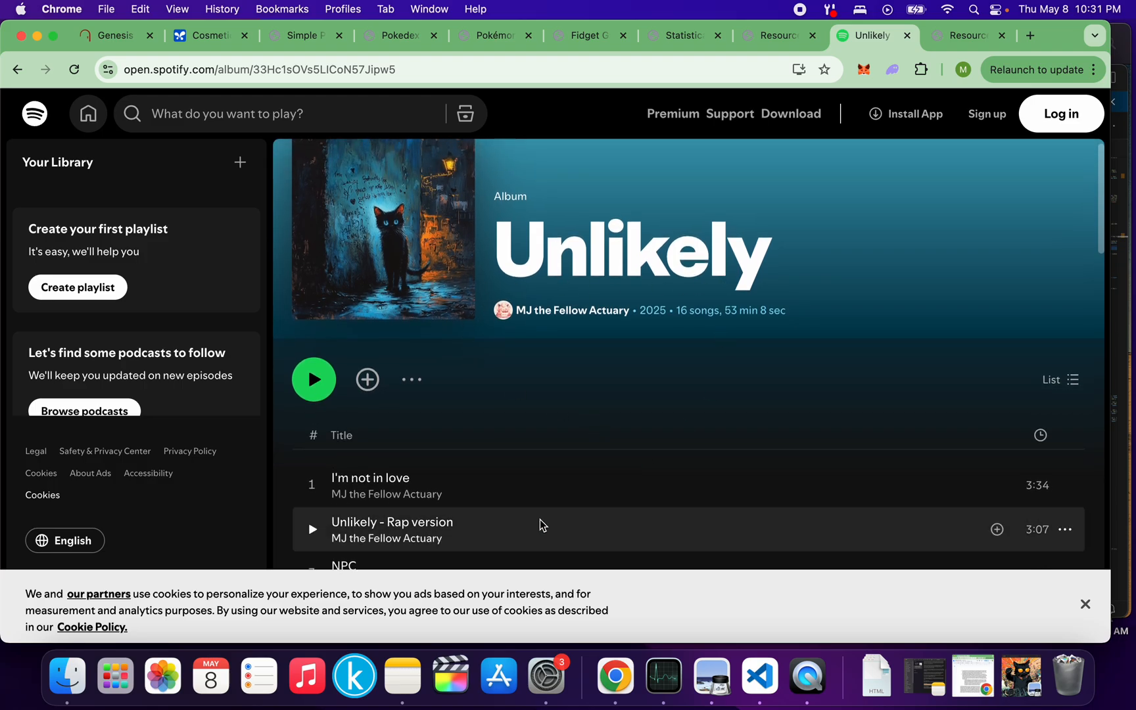
pyautogui.scroll(-1, 542, 523)
pyautogui.scroll(2, 542, 524)
pyautogui.scroll(-1, 673, 408)
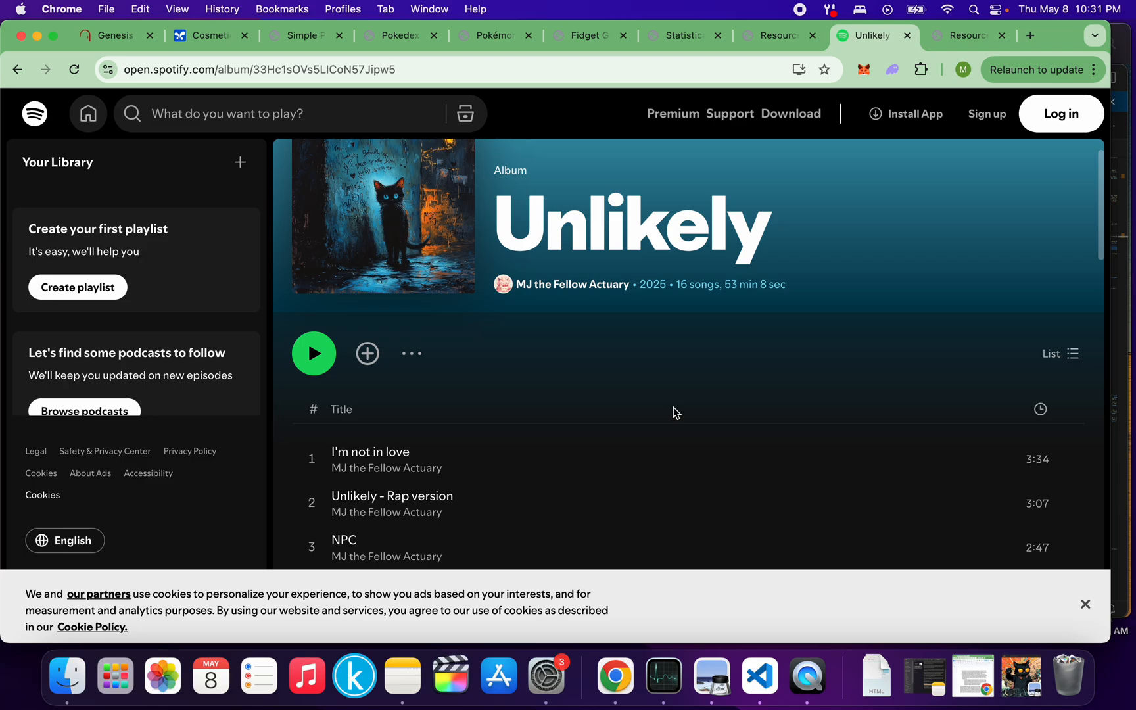
pyautogui.scroll(-2, 673, 408)
pyautogui.scroll(-1, 674, 408)
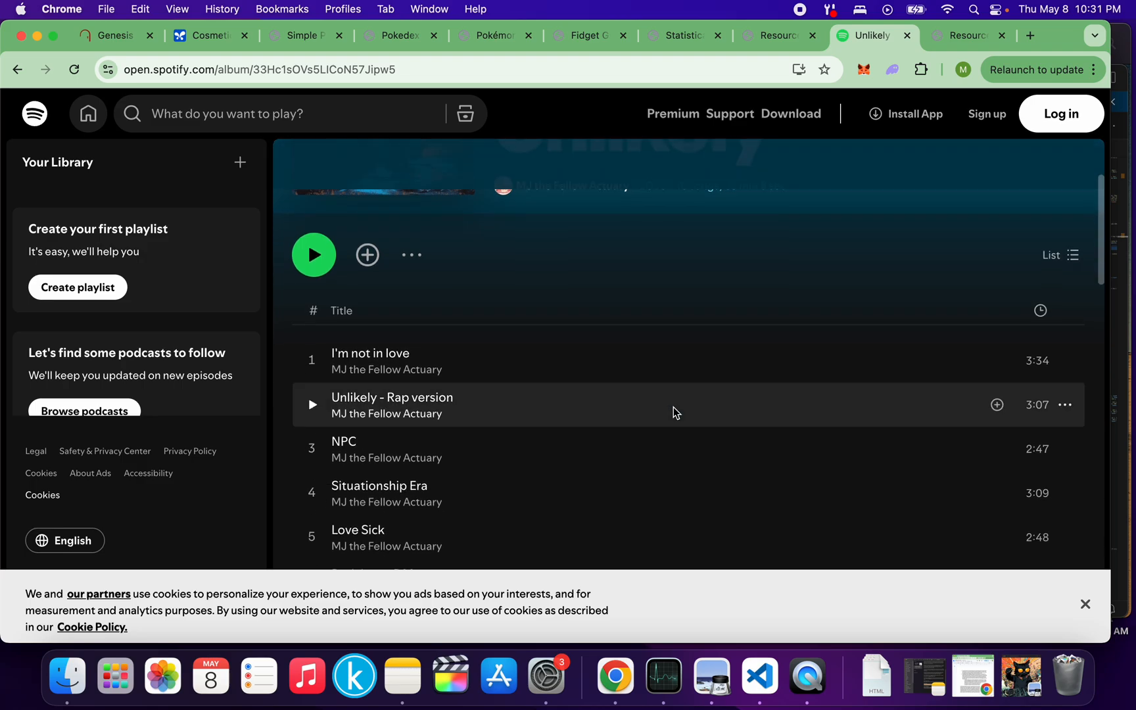
pyautogui.scroll(-3, 674, 408)
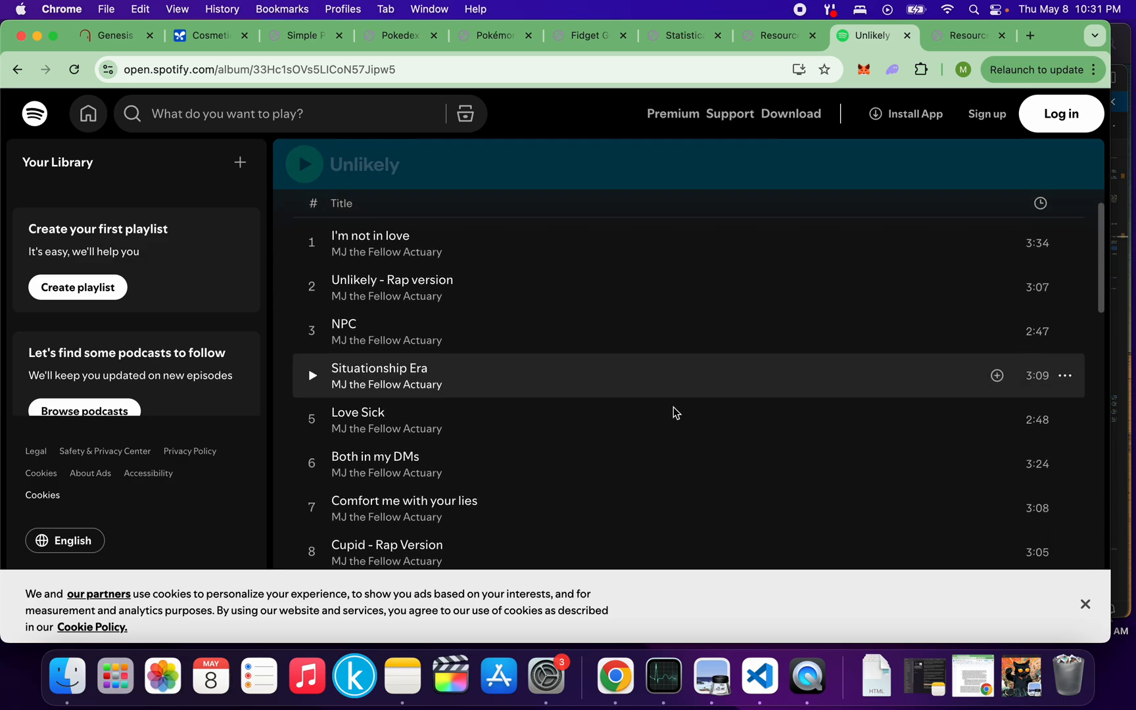
pyautogui.scroll(-1, 674, 407)
pyautogui.scroll(8, 673, 407)
pyautogui.scroll(2, 673, 407)
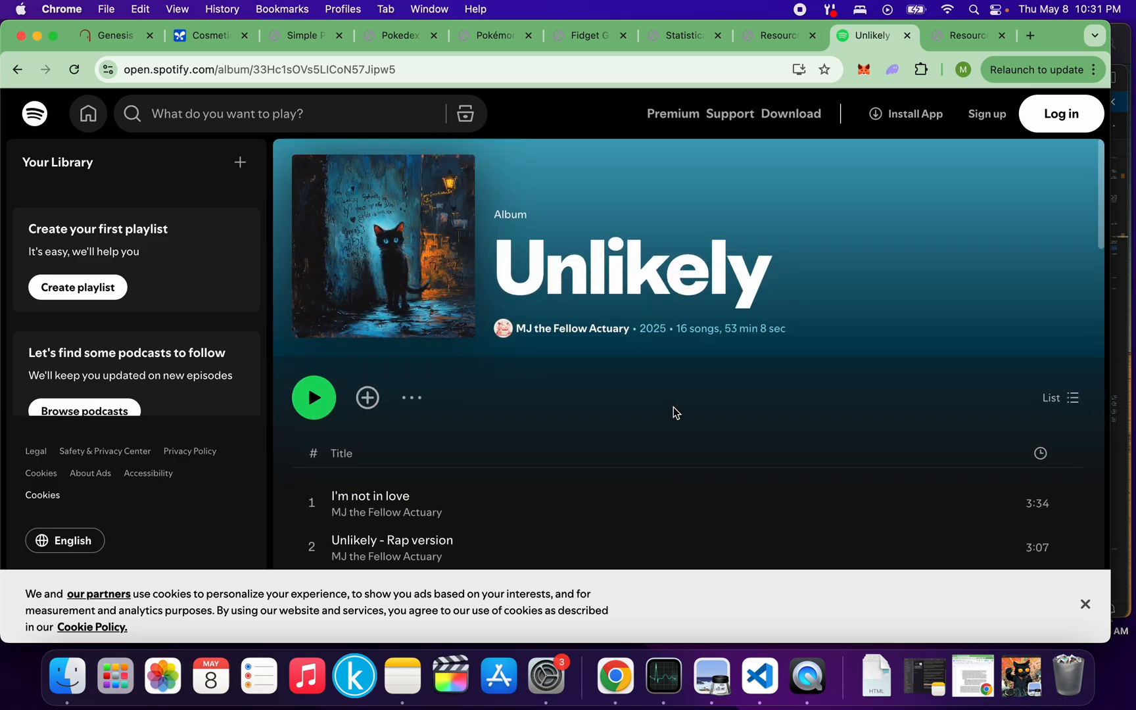